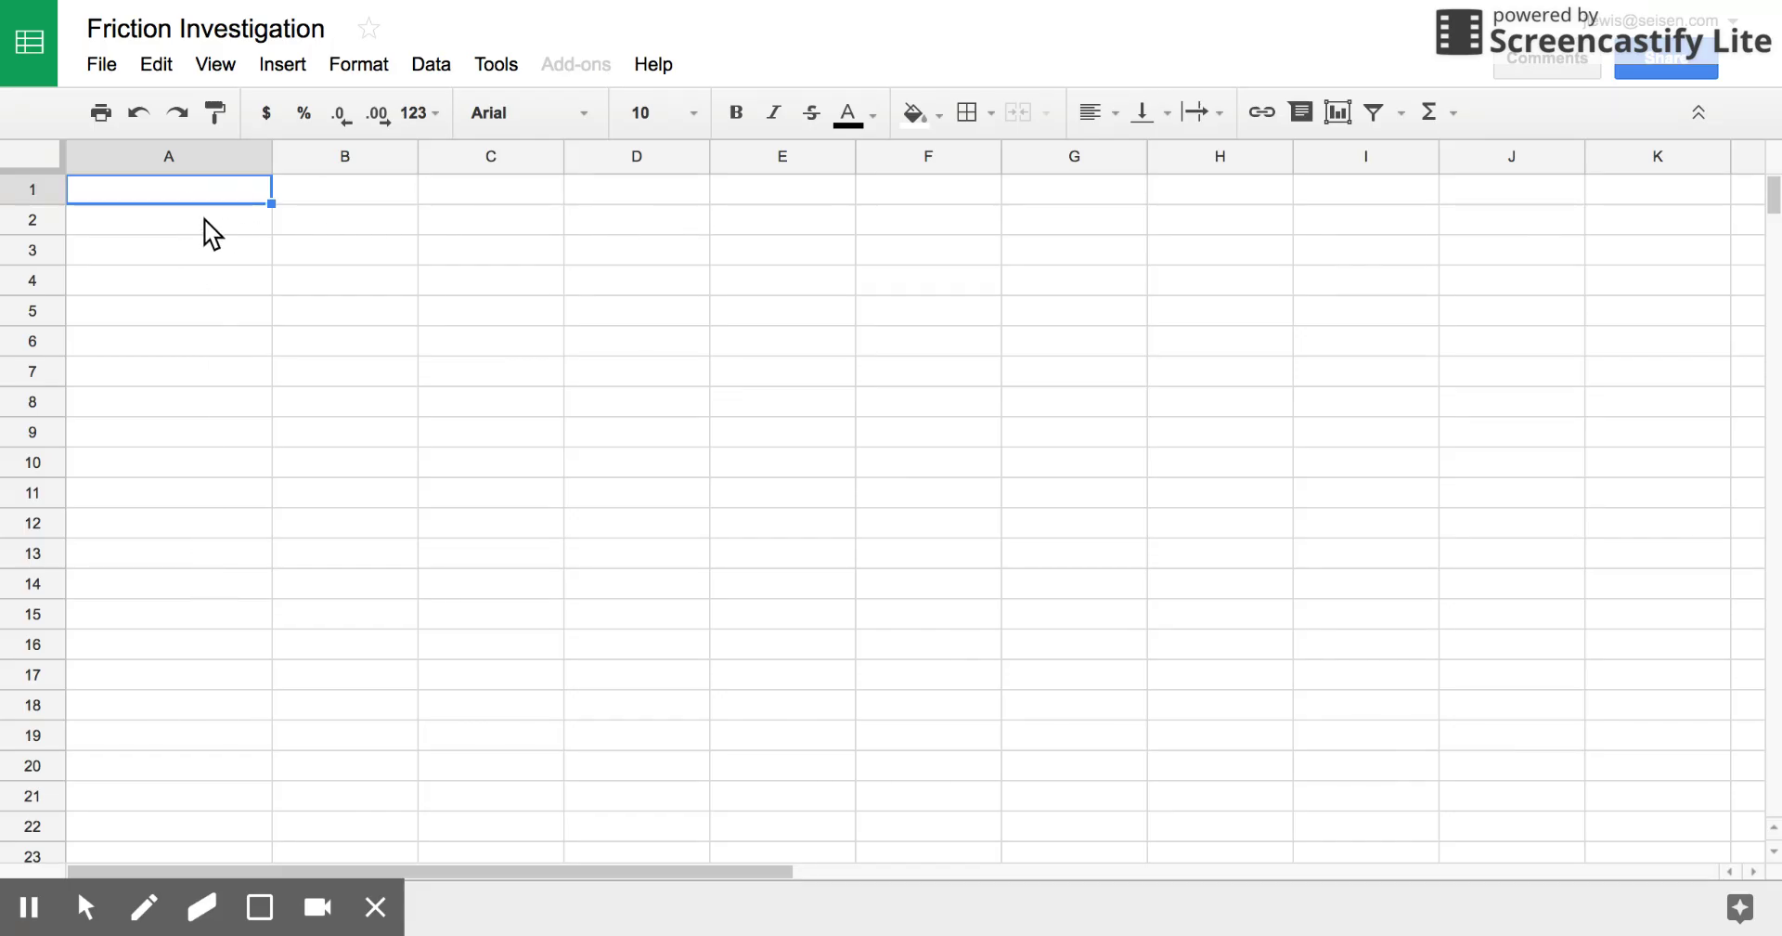
Fill column A with the heading "Attempt" and the numbers 1 to 5 below it, and narrow the column.
left_click(175, 187)
type("Attempt")
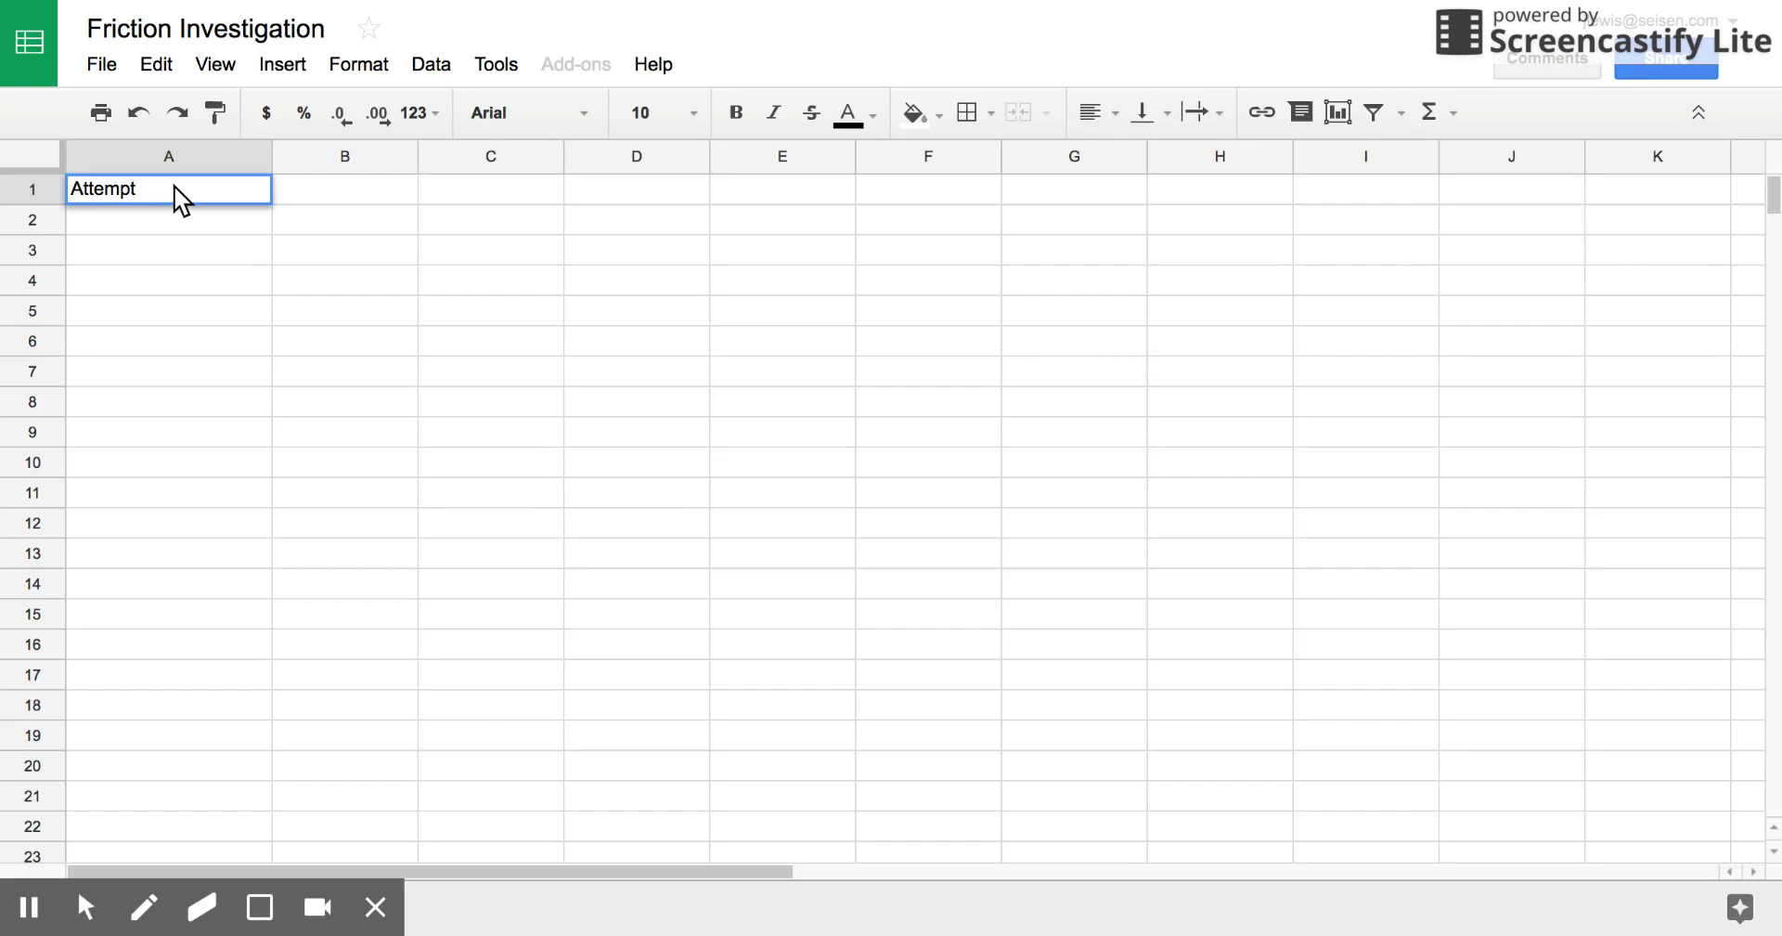
key("Return")
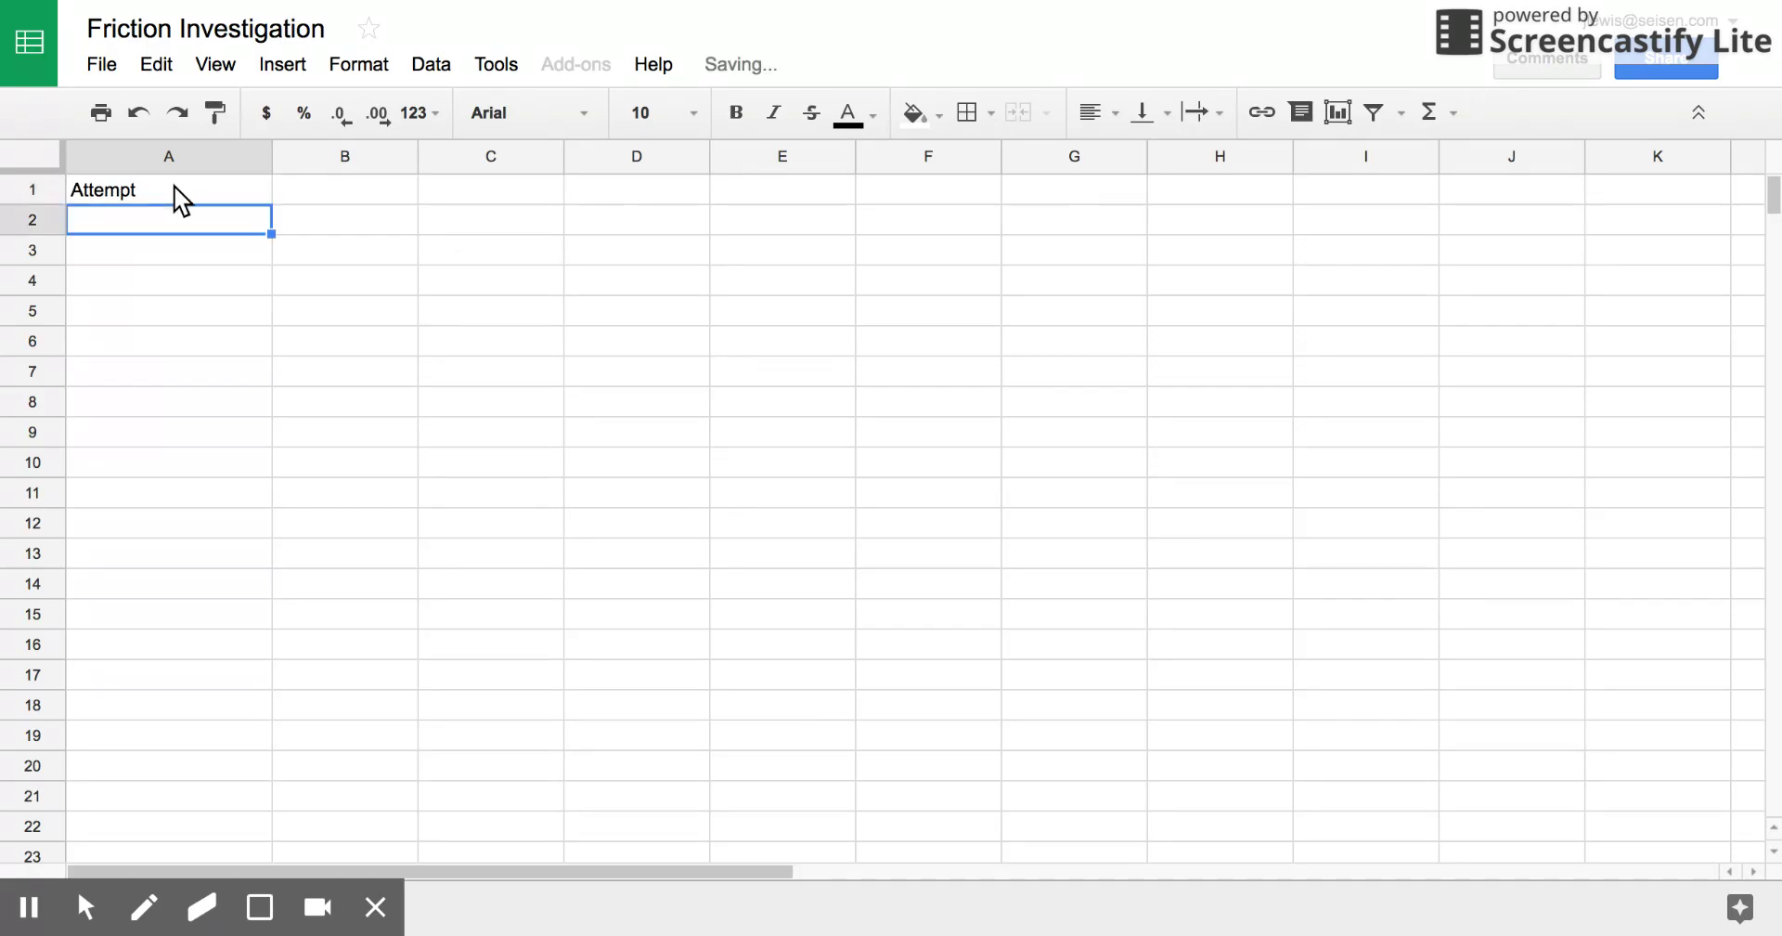
type("1")
key("Return")
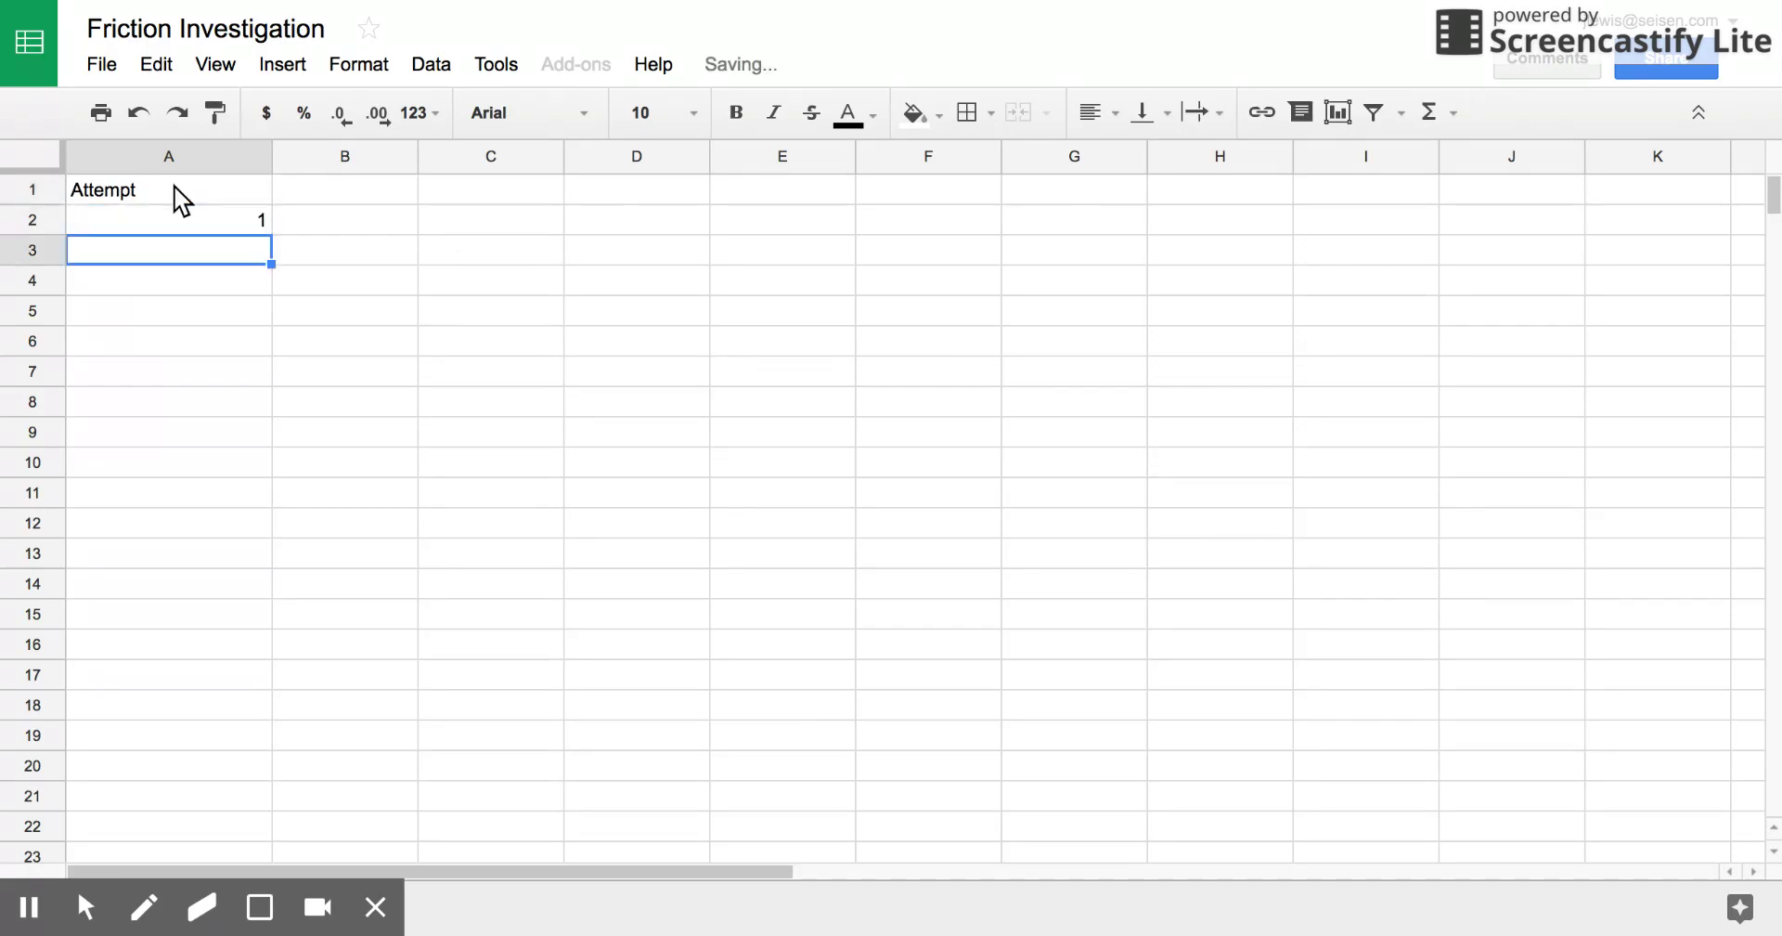
type("2")
key("Return")
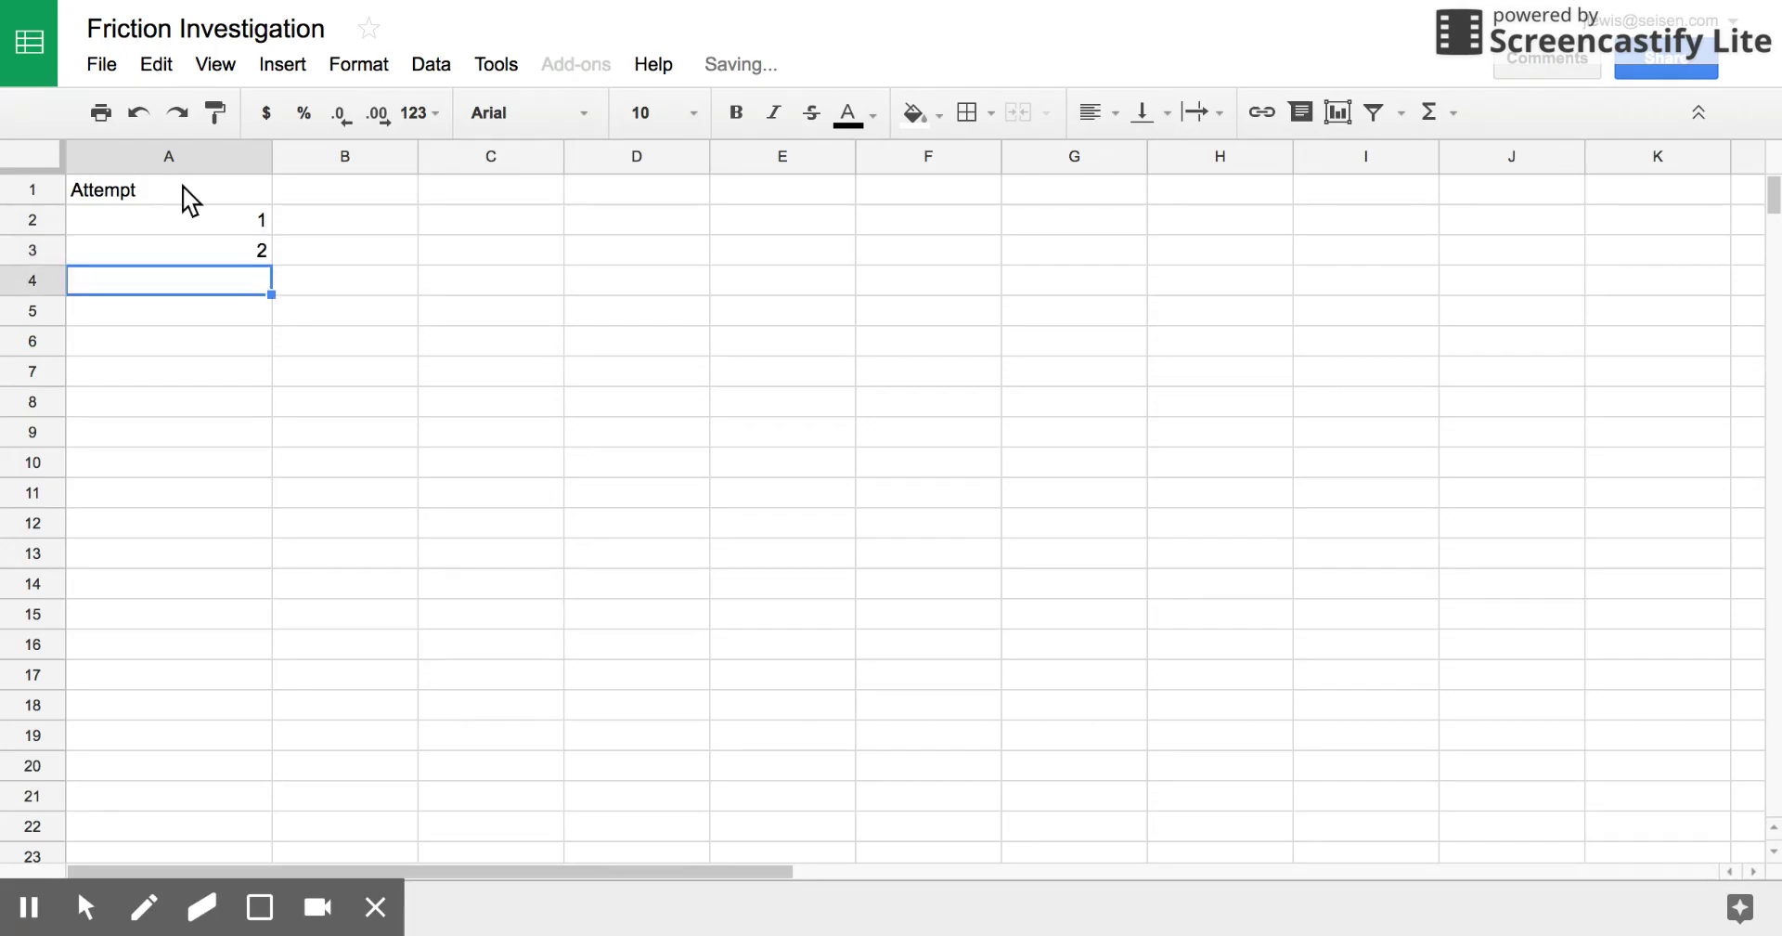
left_click_drag(203, 219, 264, 353)
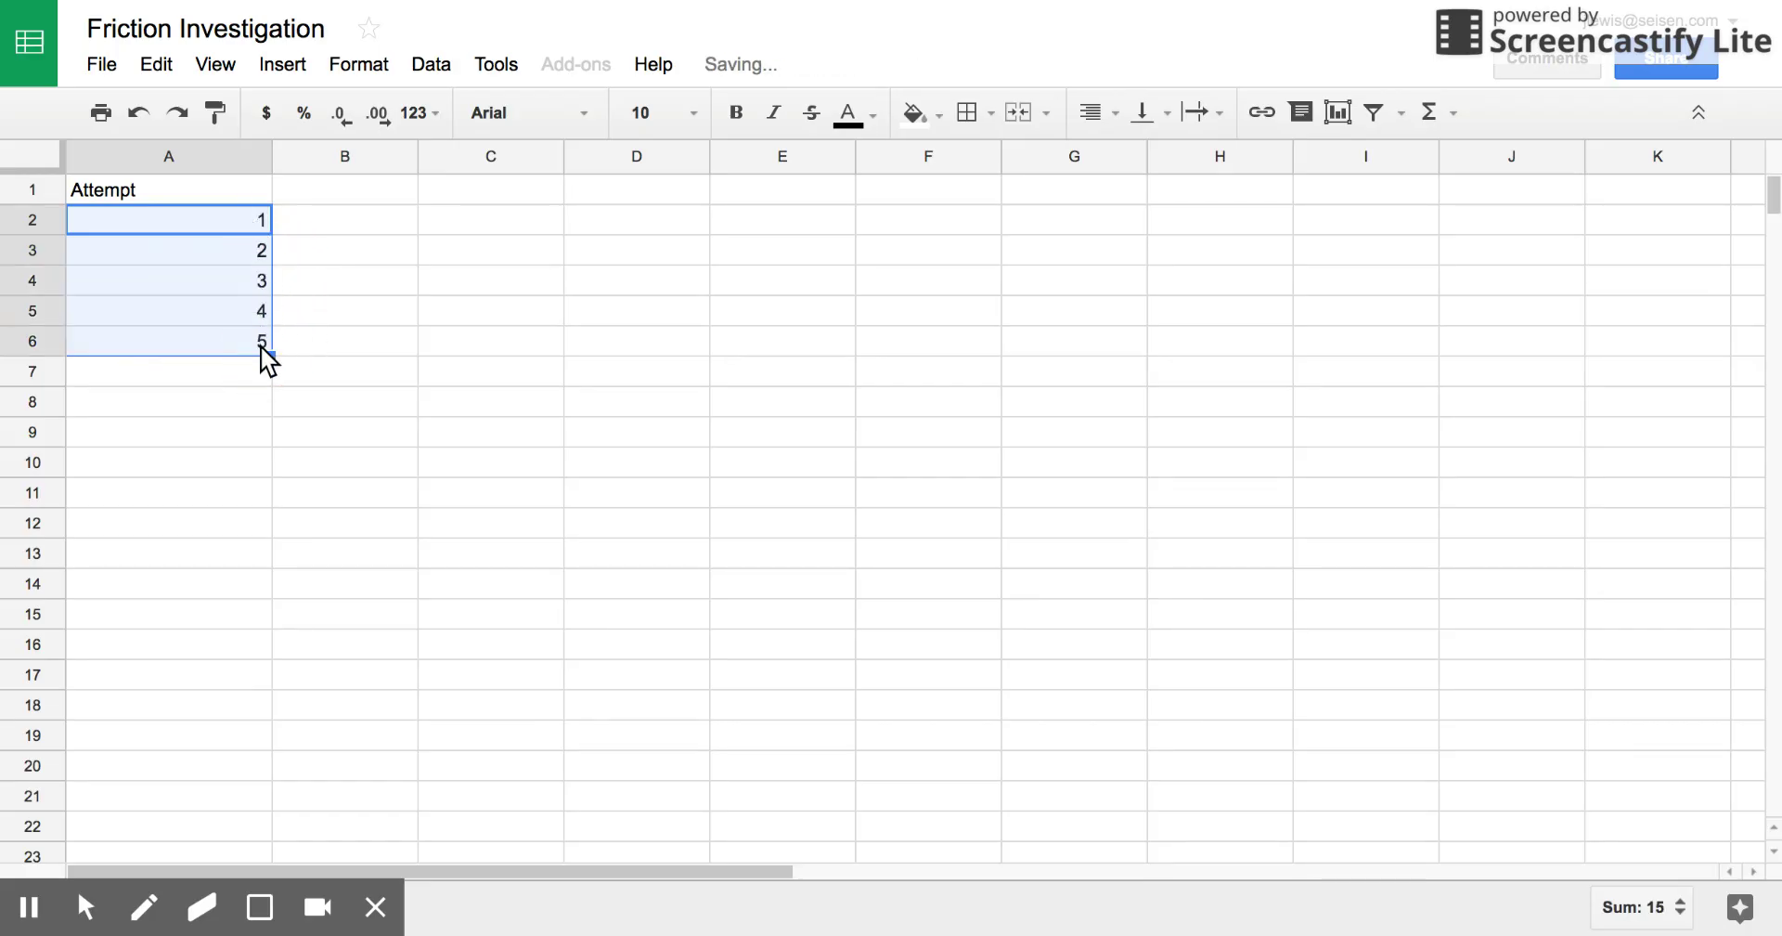
left_click_drag(272, 162, 189, 174)
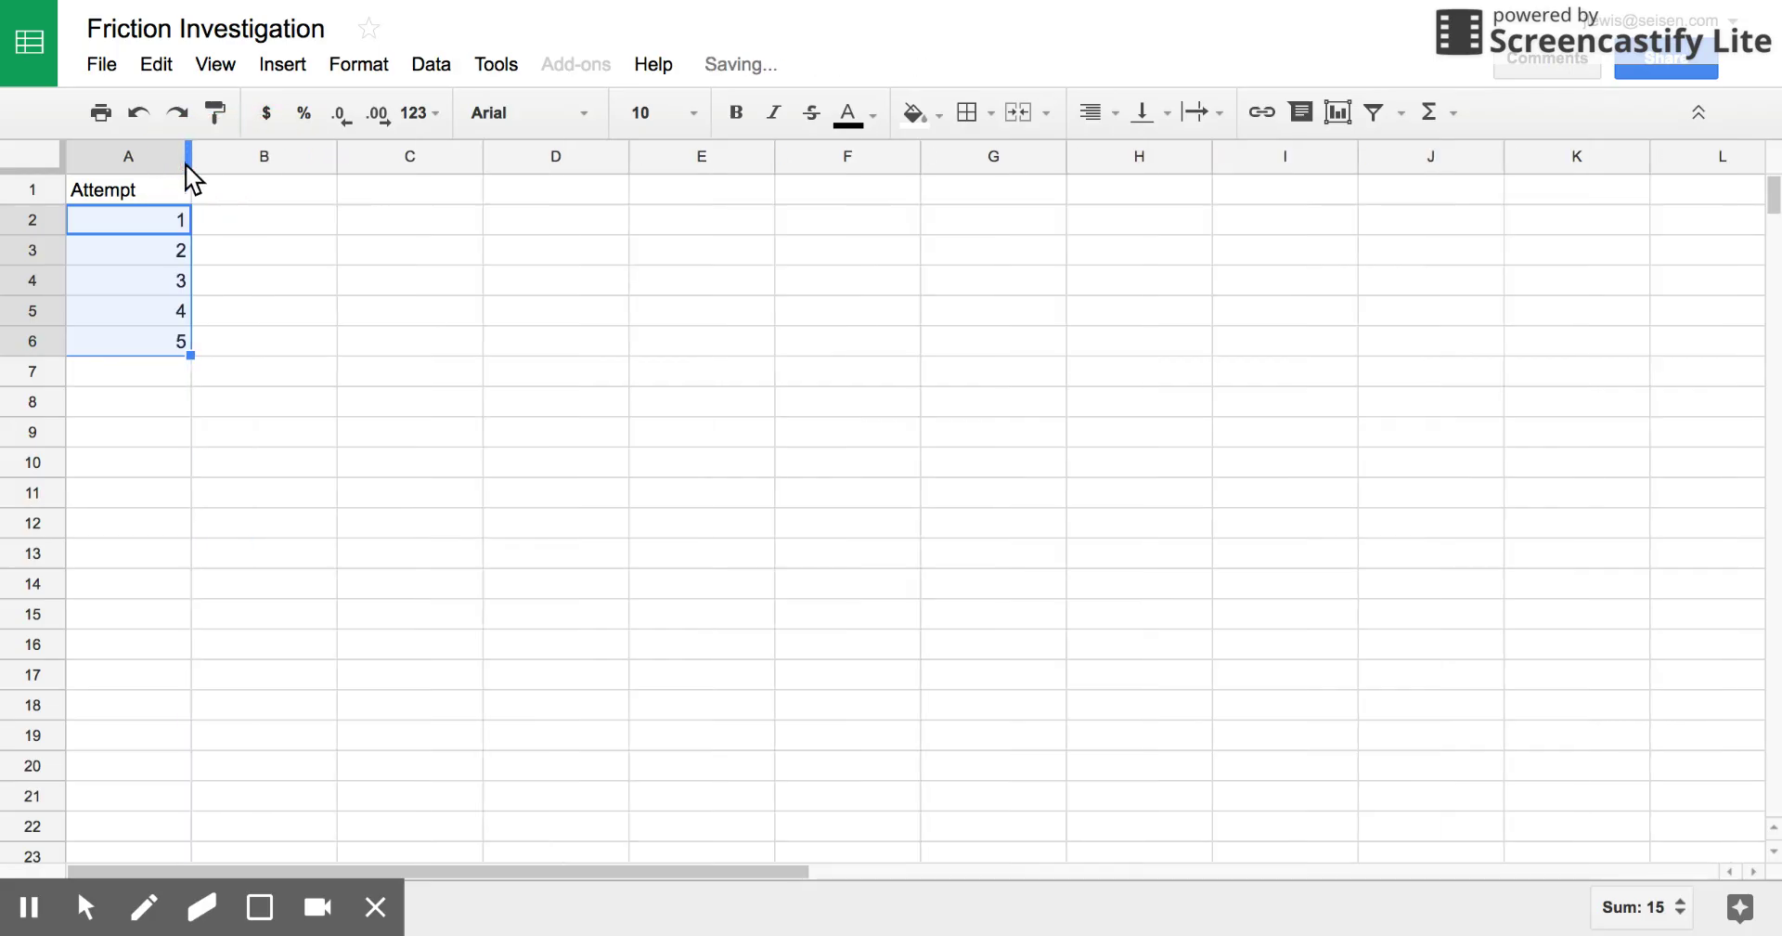
Enter the heading "a. carpet" in B1 with the values 22 and 18 for attempts 1 and 2.
left_click(242, 196)
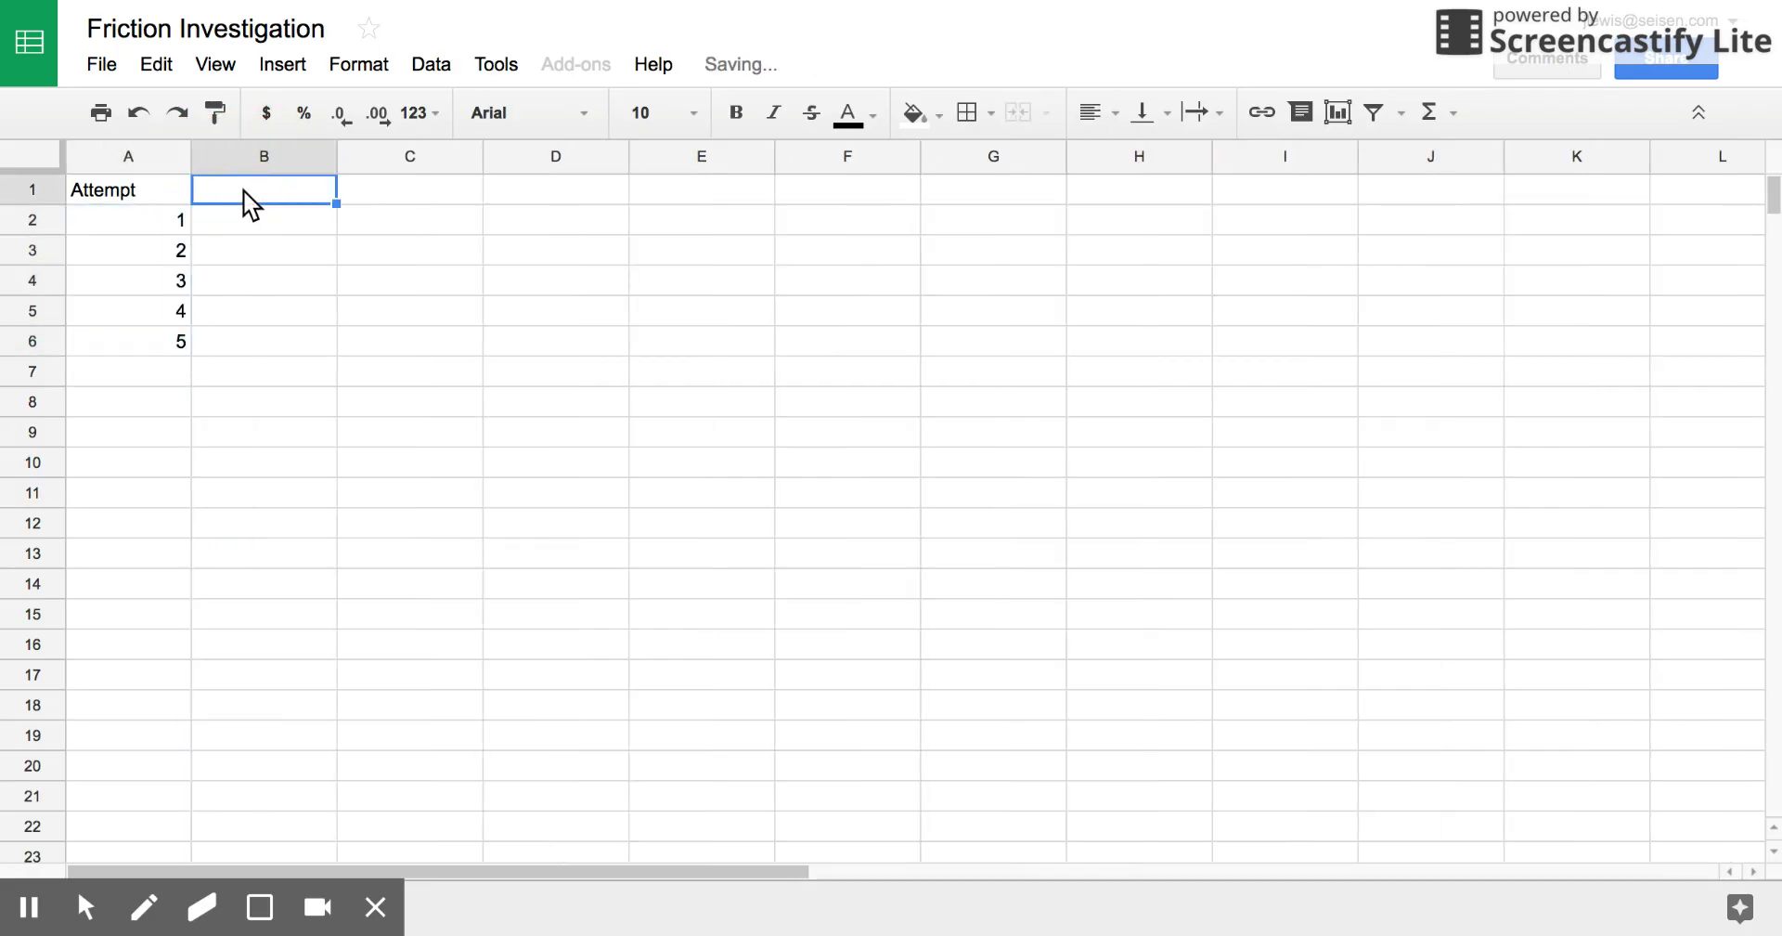
type("a. carpet")
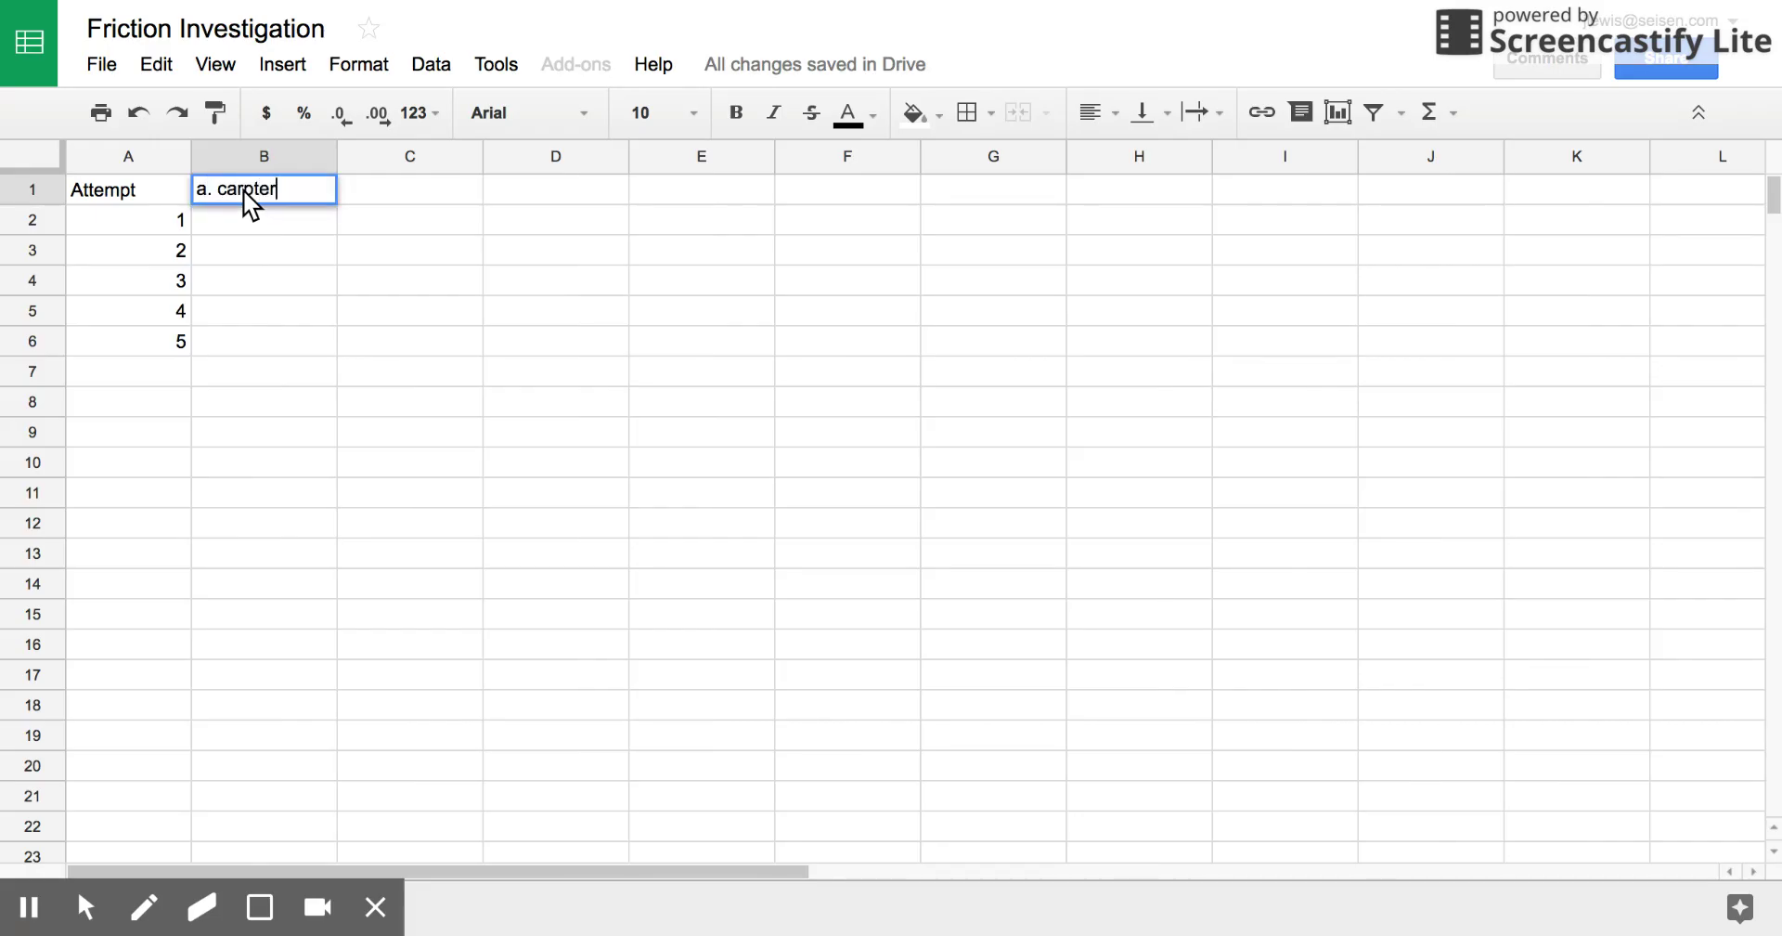
key("Return")
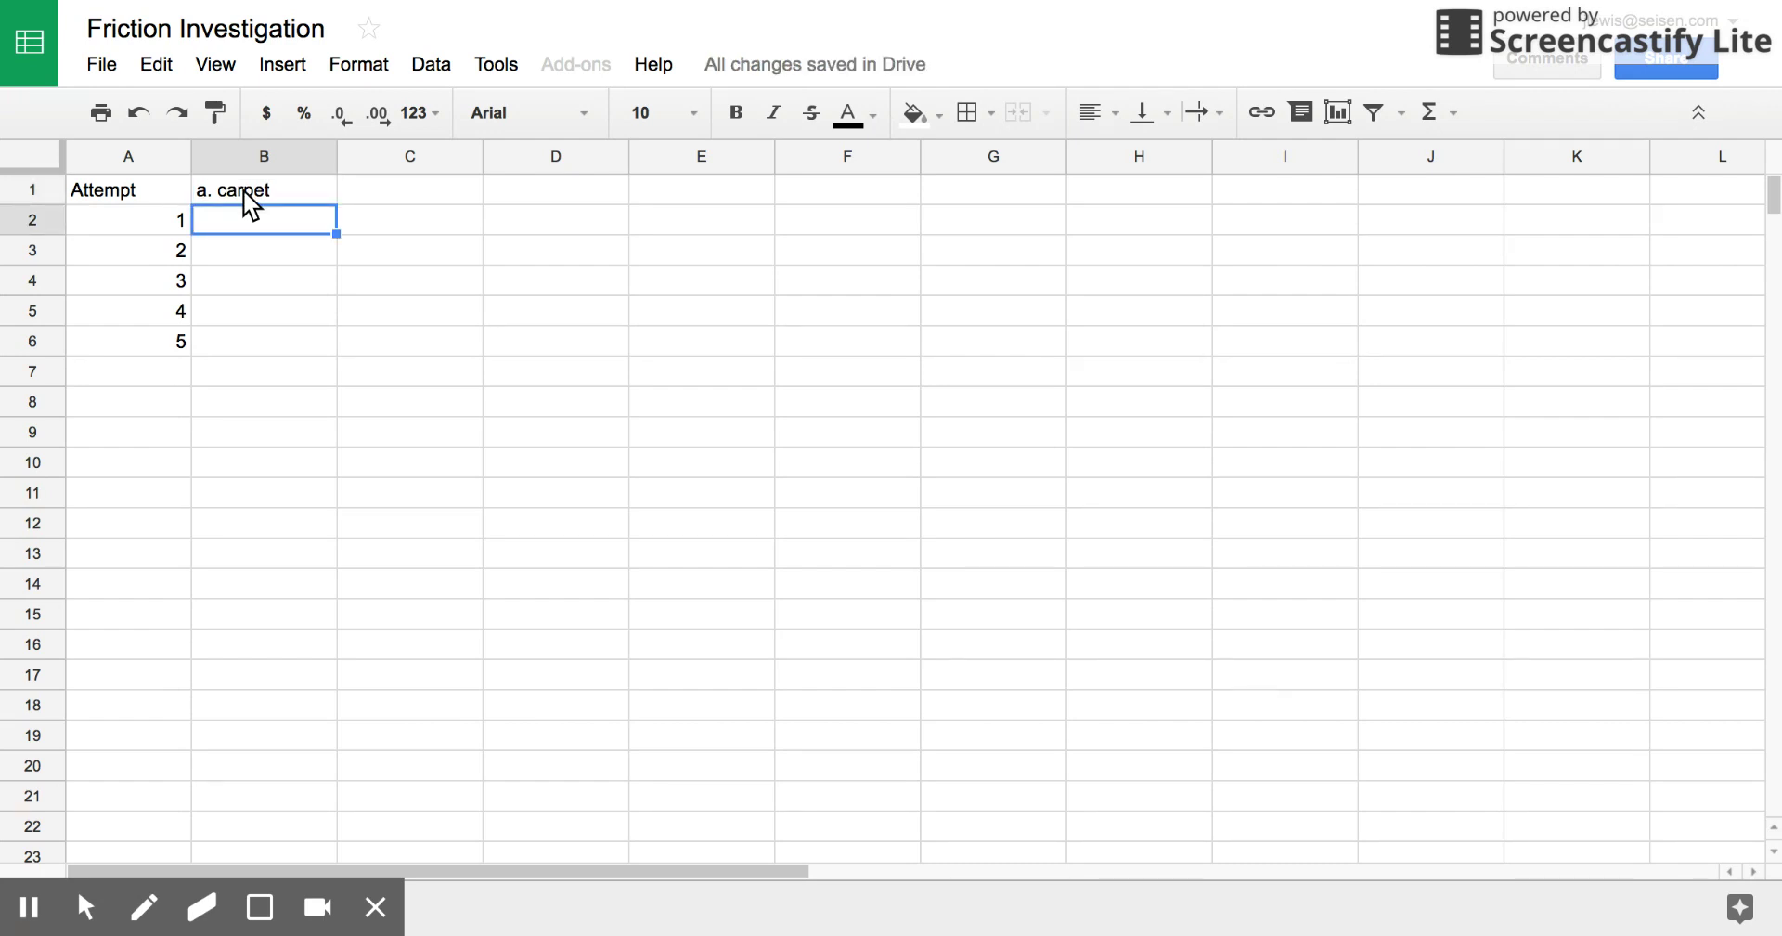
type("22")
key("Return")
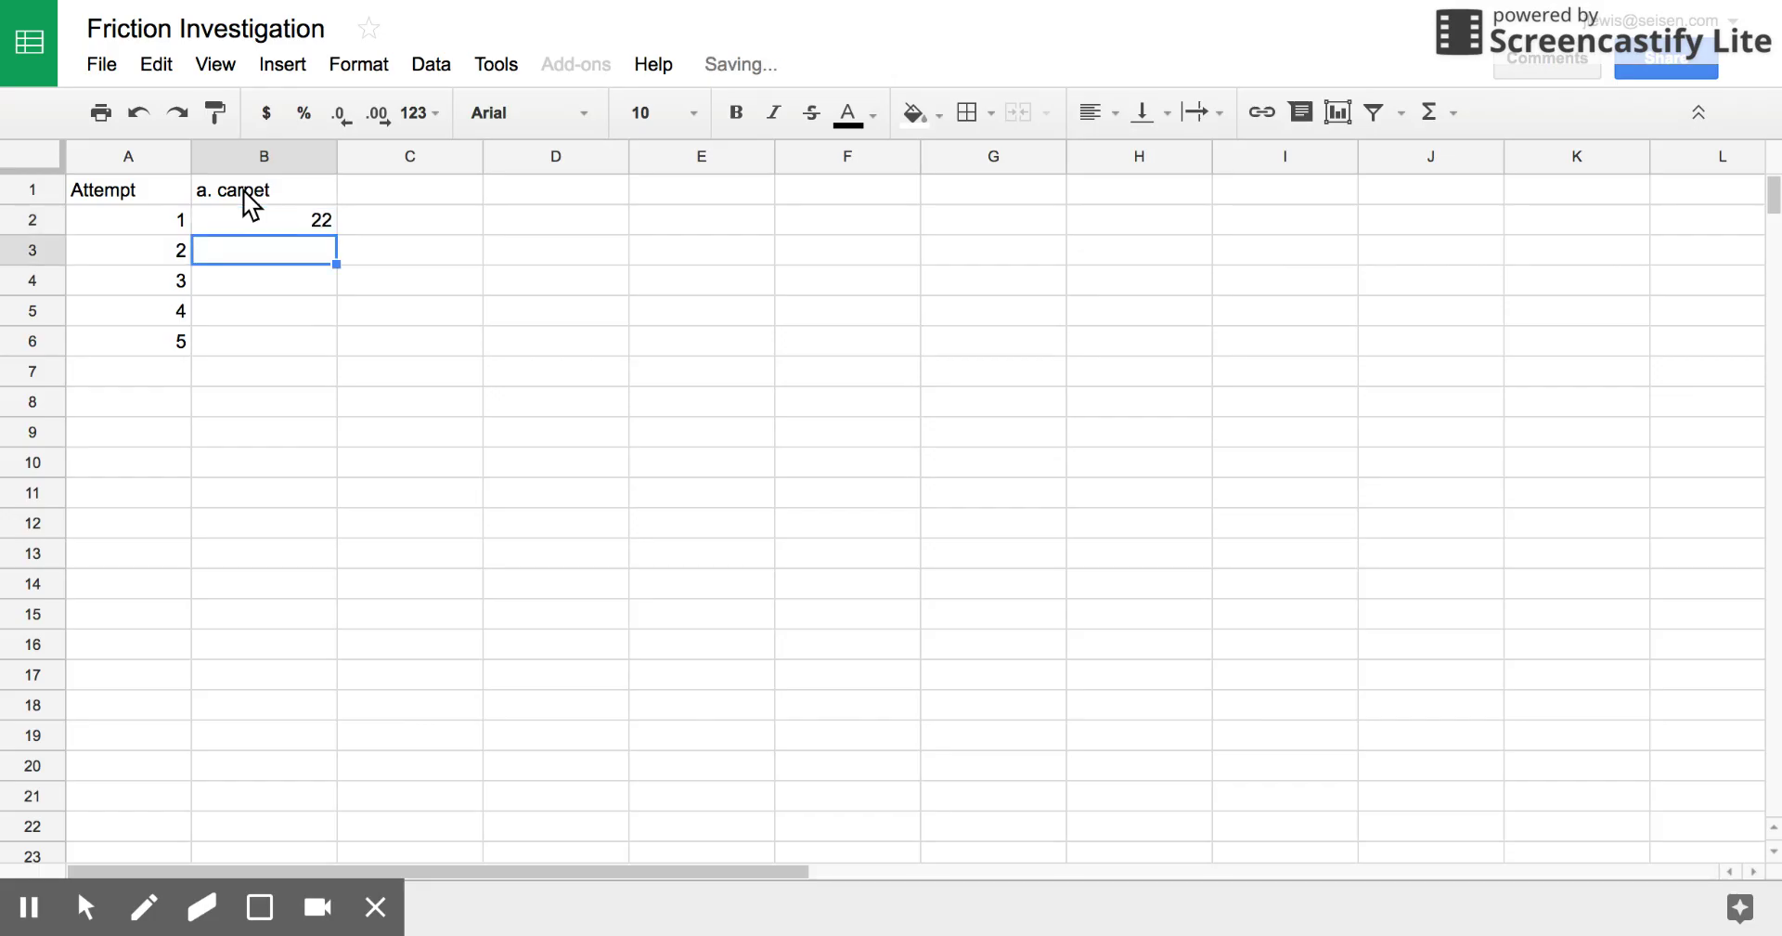
type("18")
key("Return")
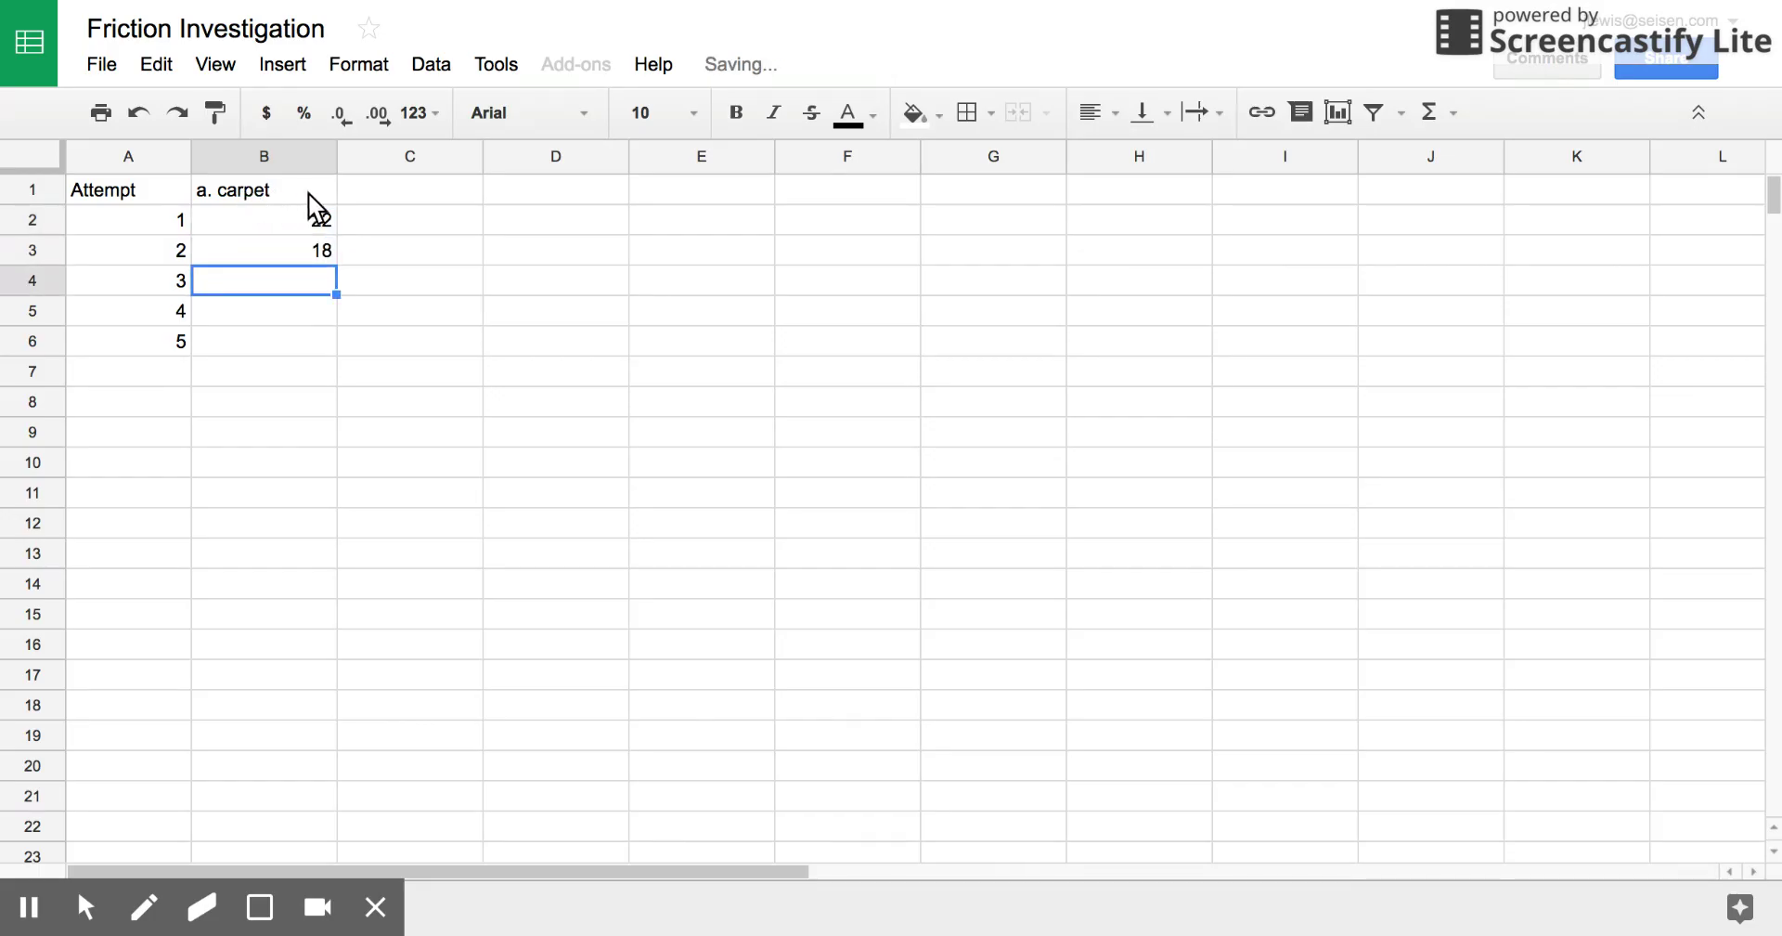
Enter the heading "b. table" in cell C1.
left_click(392, 192)
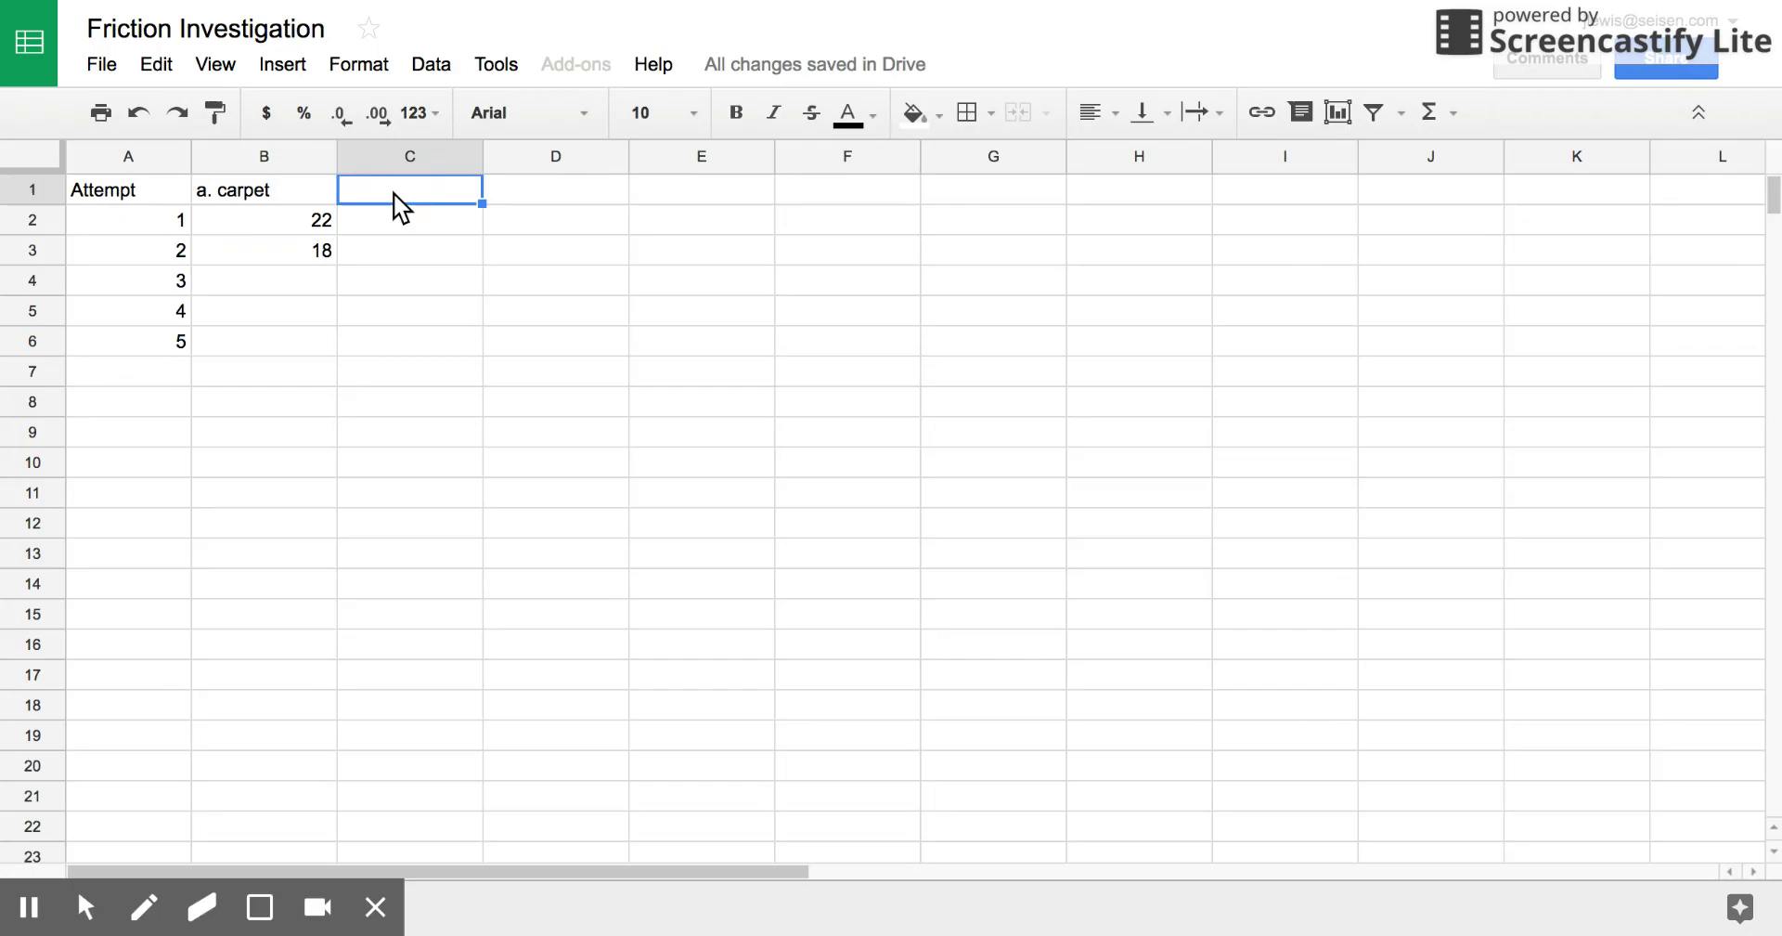
type("b. table")
key("Return")
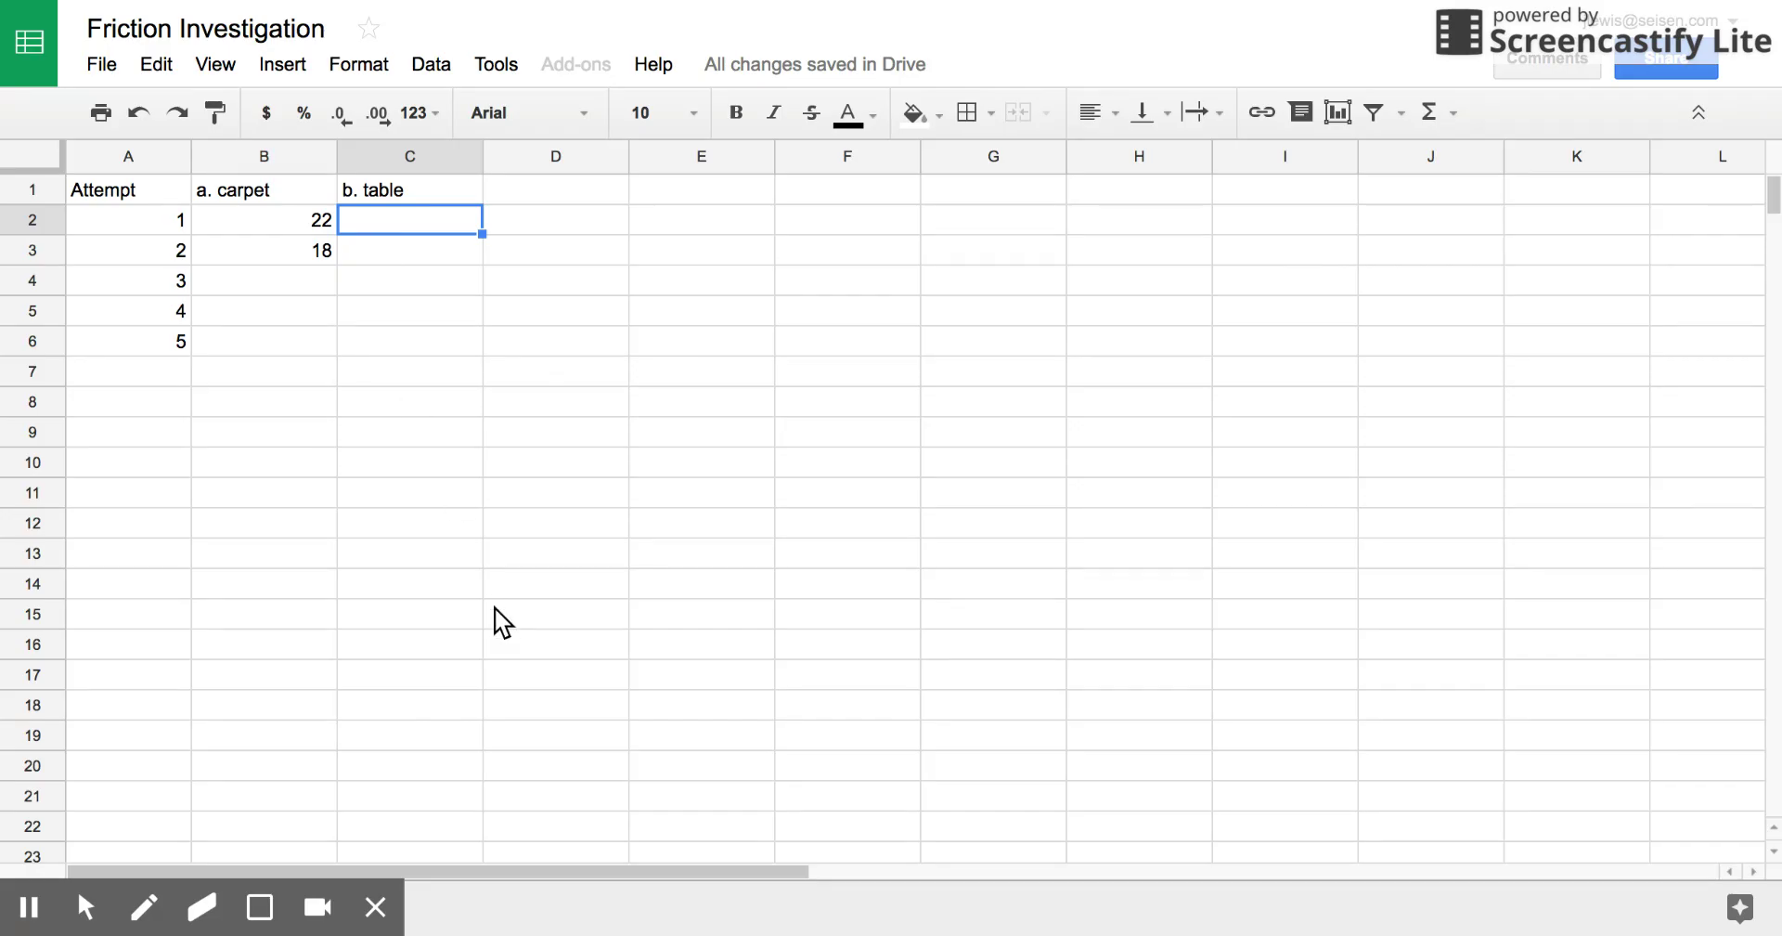
scroll(493, 613, "down", 1)
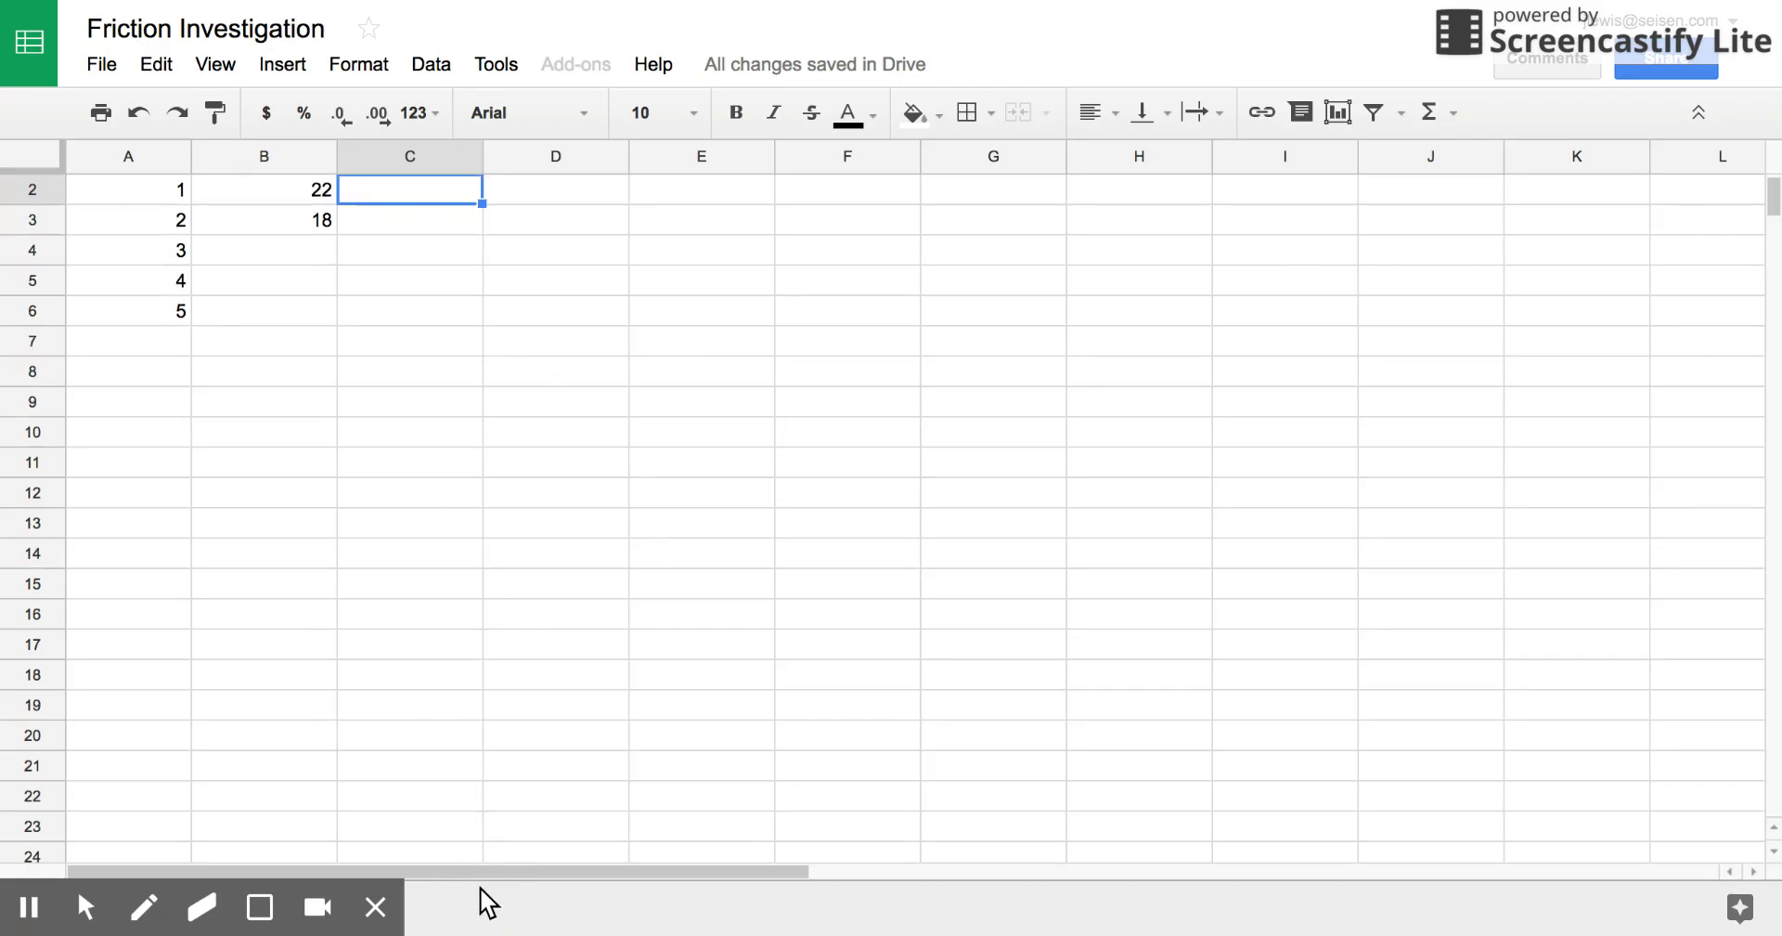
scroll(494, 785, "down", 1)
scroll(493, 781, "up", 2)
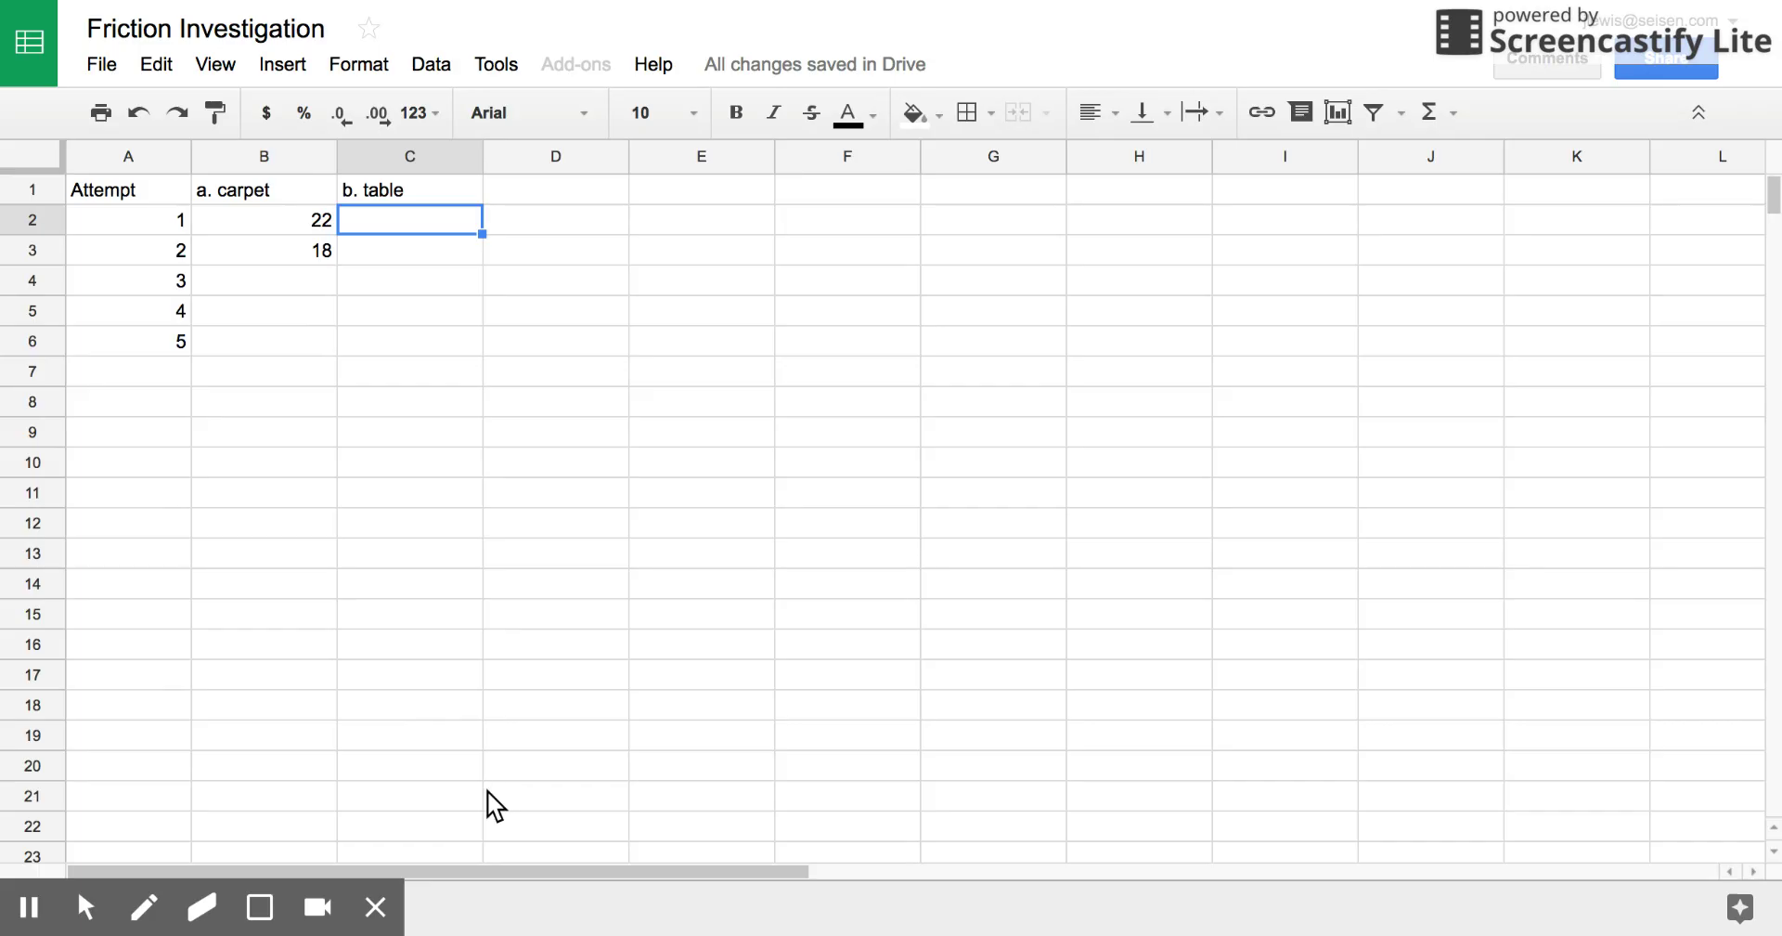
left_click(27, 906)
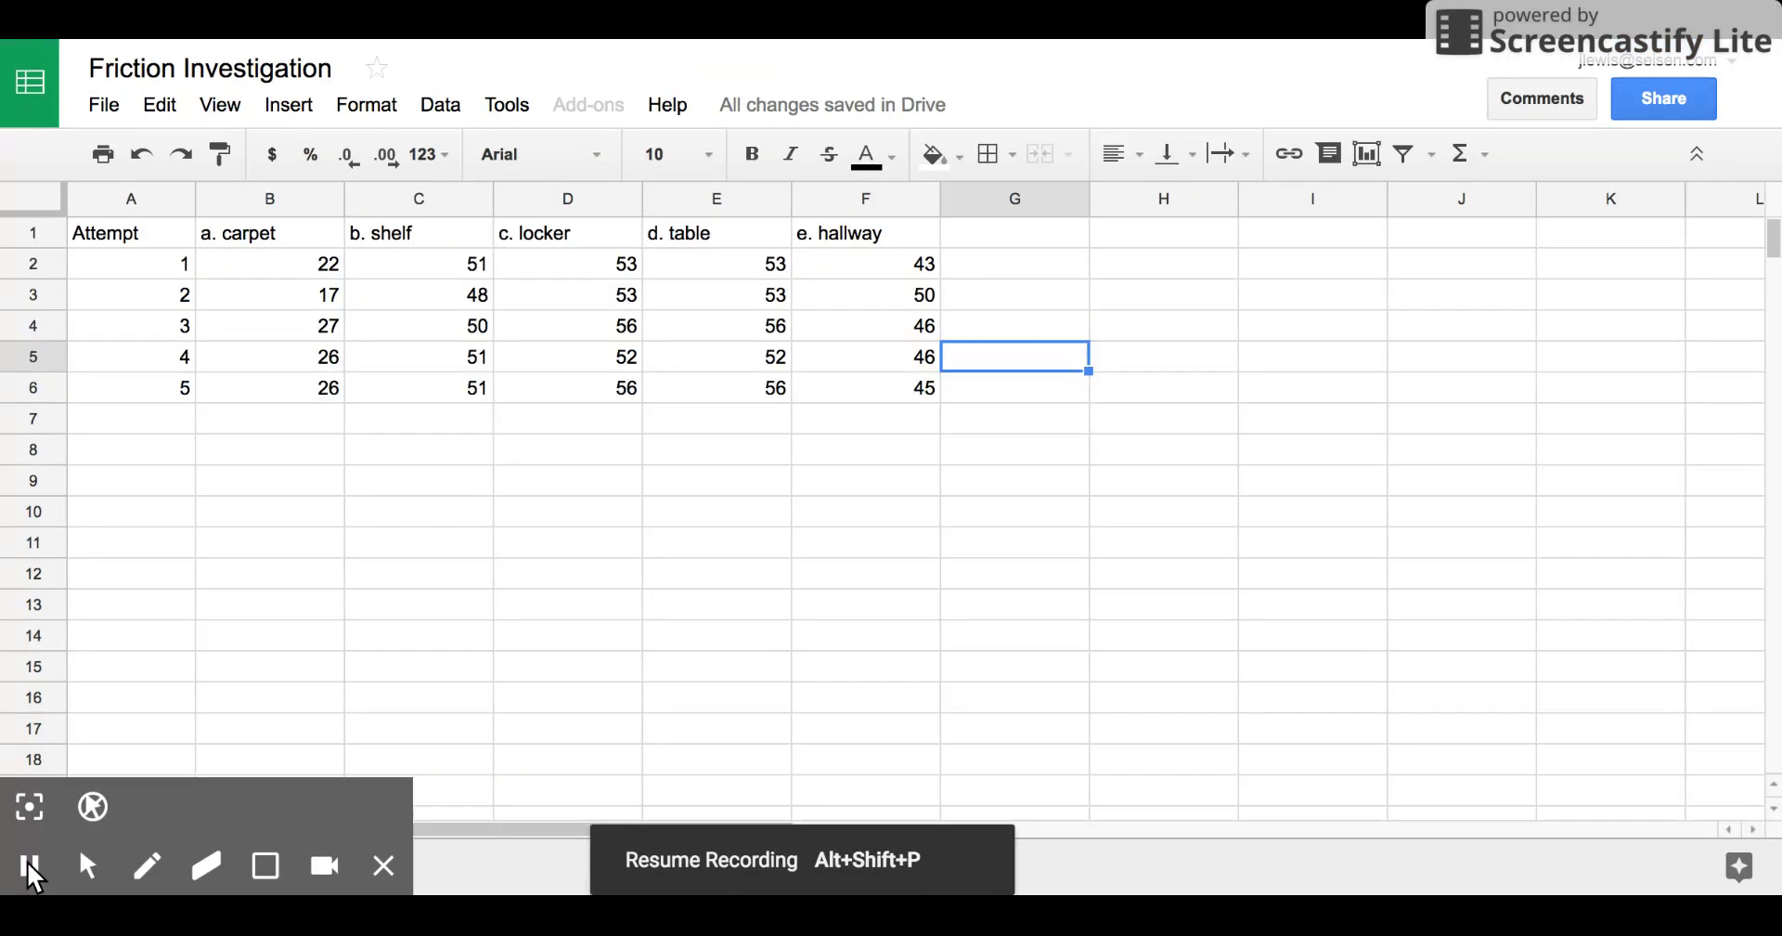
left_click(31, 868)
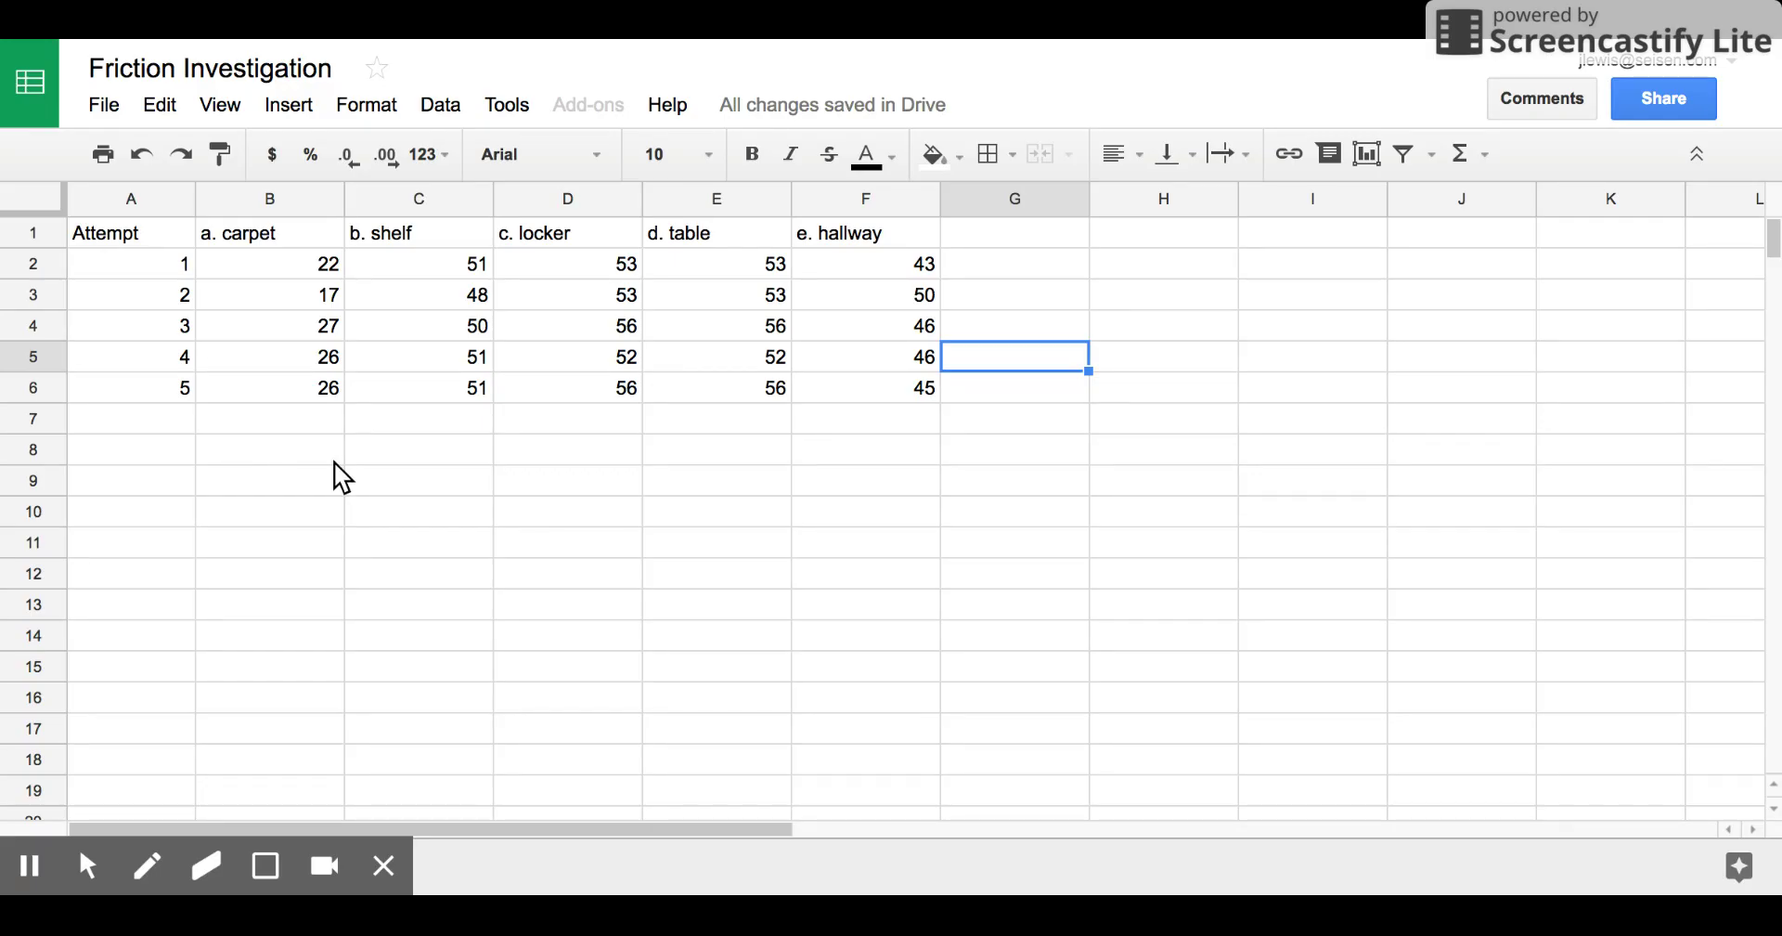
Select the whole data table A1:F6, including its headings, and start inserting a chart from it.
left_click(133, 241)
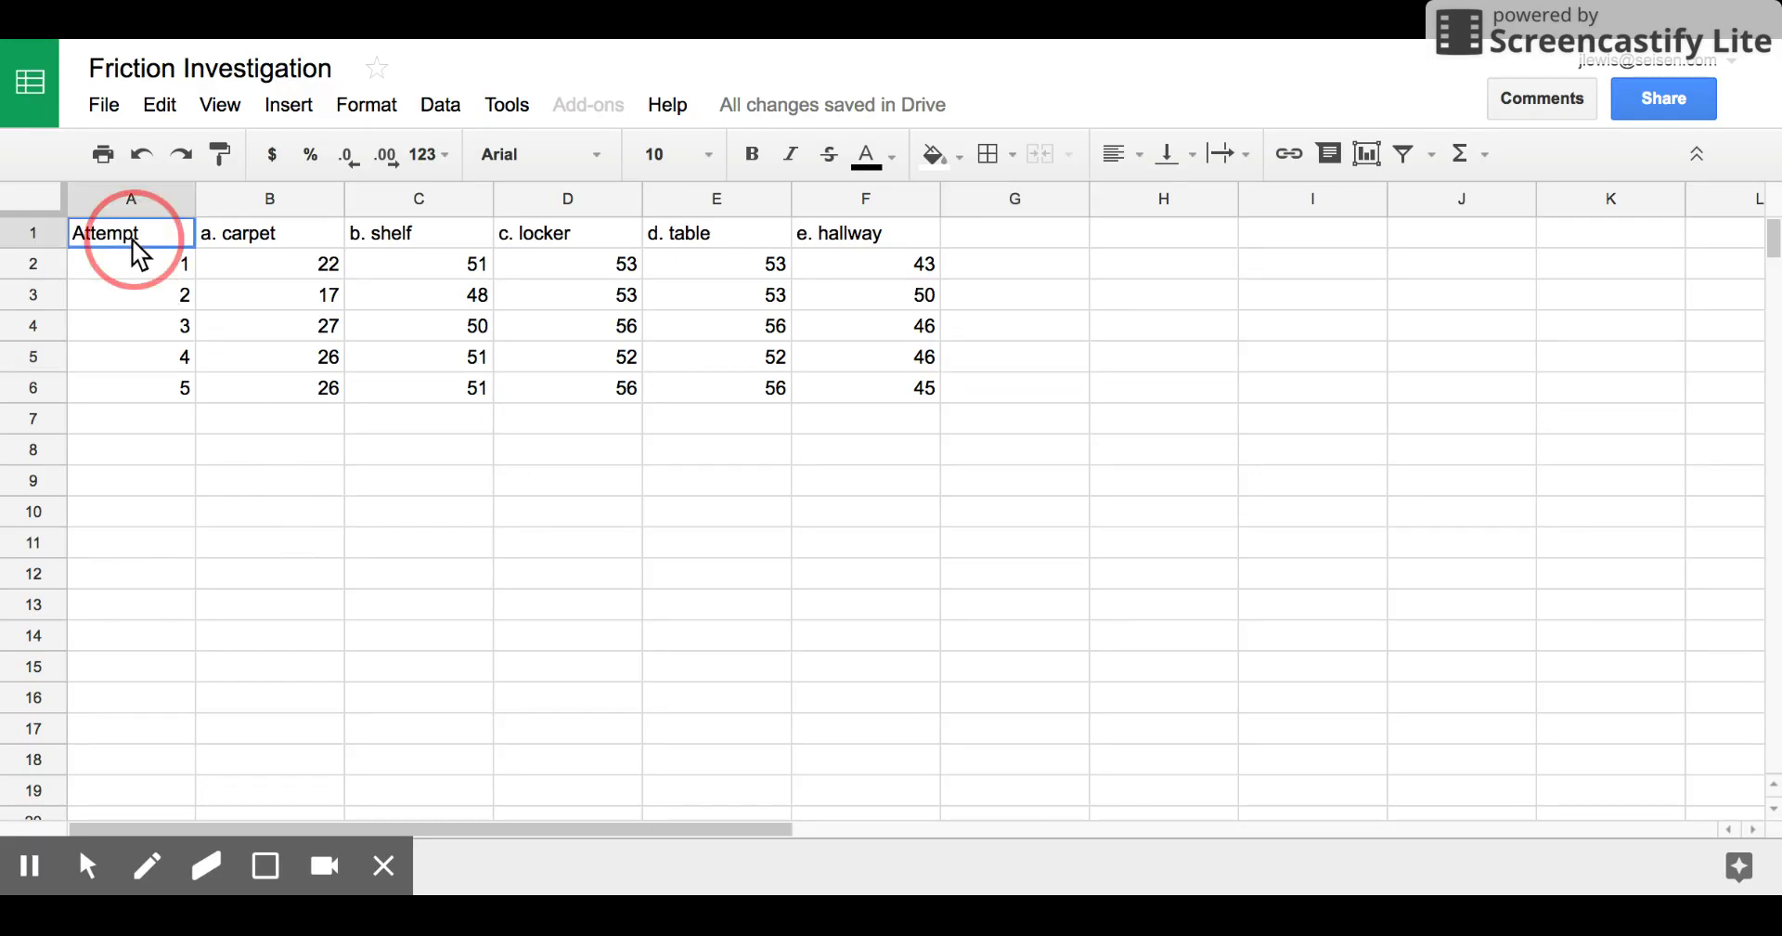
left_click_drag(132, 241, 856, 399)
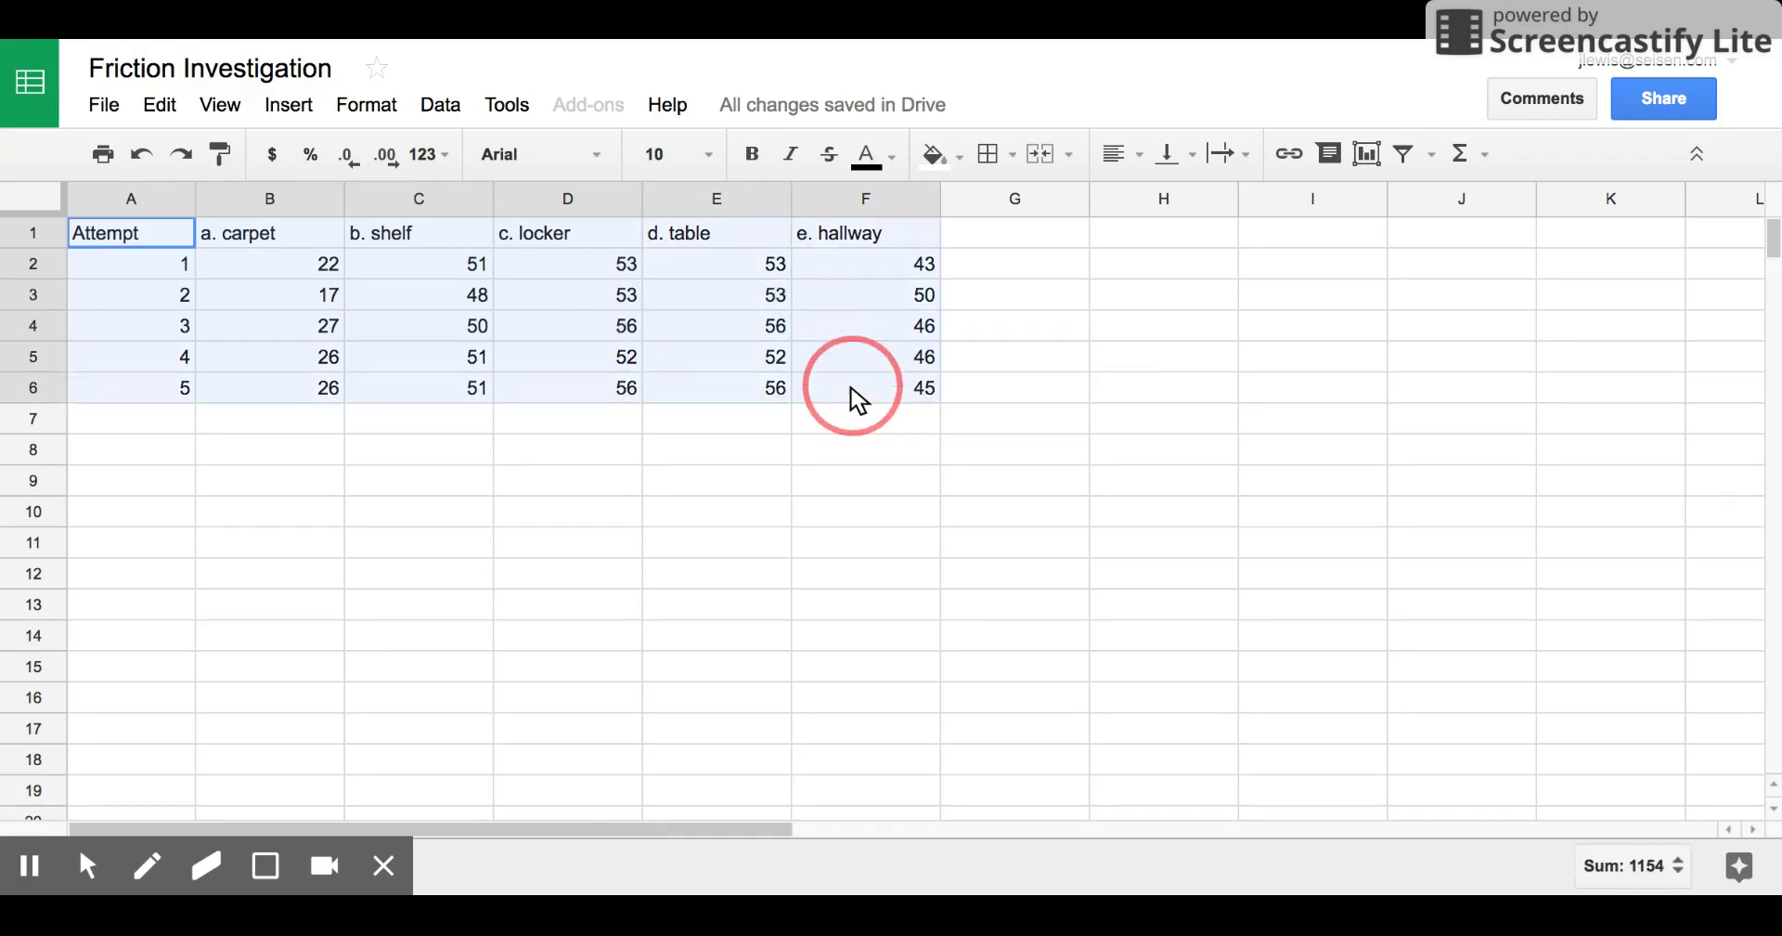
left_click_drag(852, 388, 852, 388)
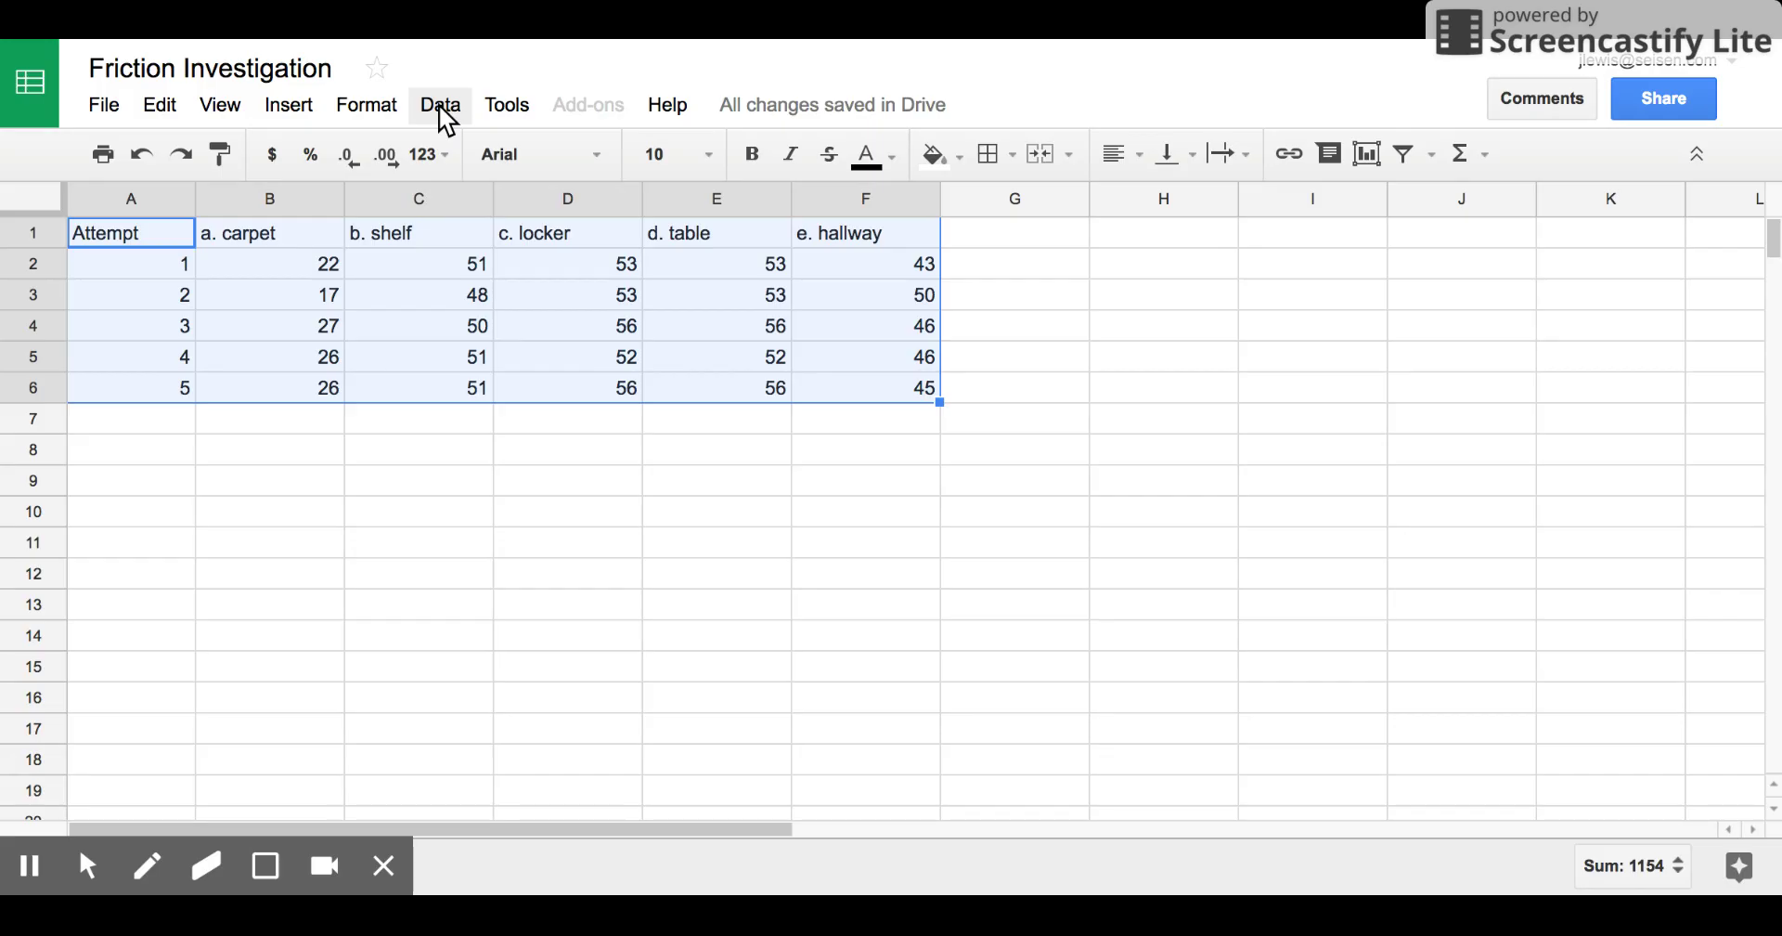
left_click(290, 106)
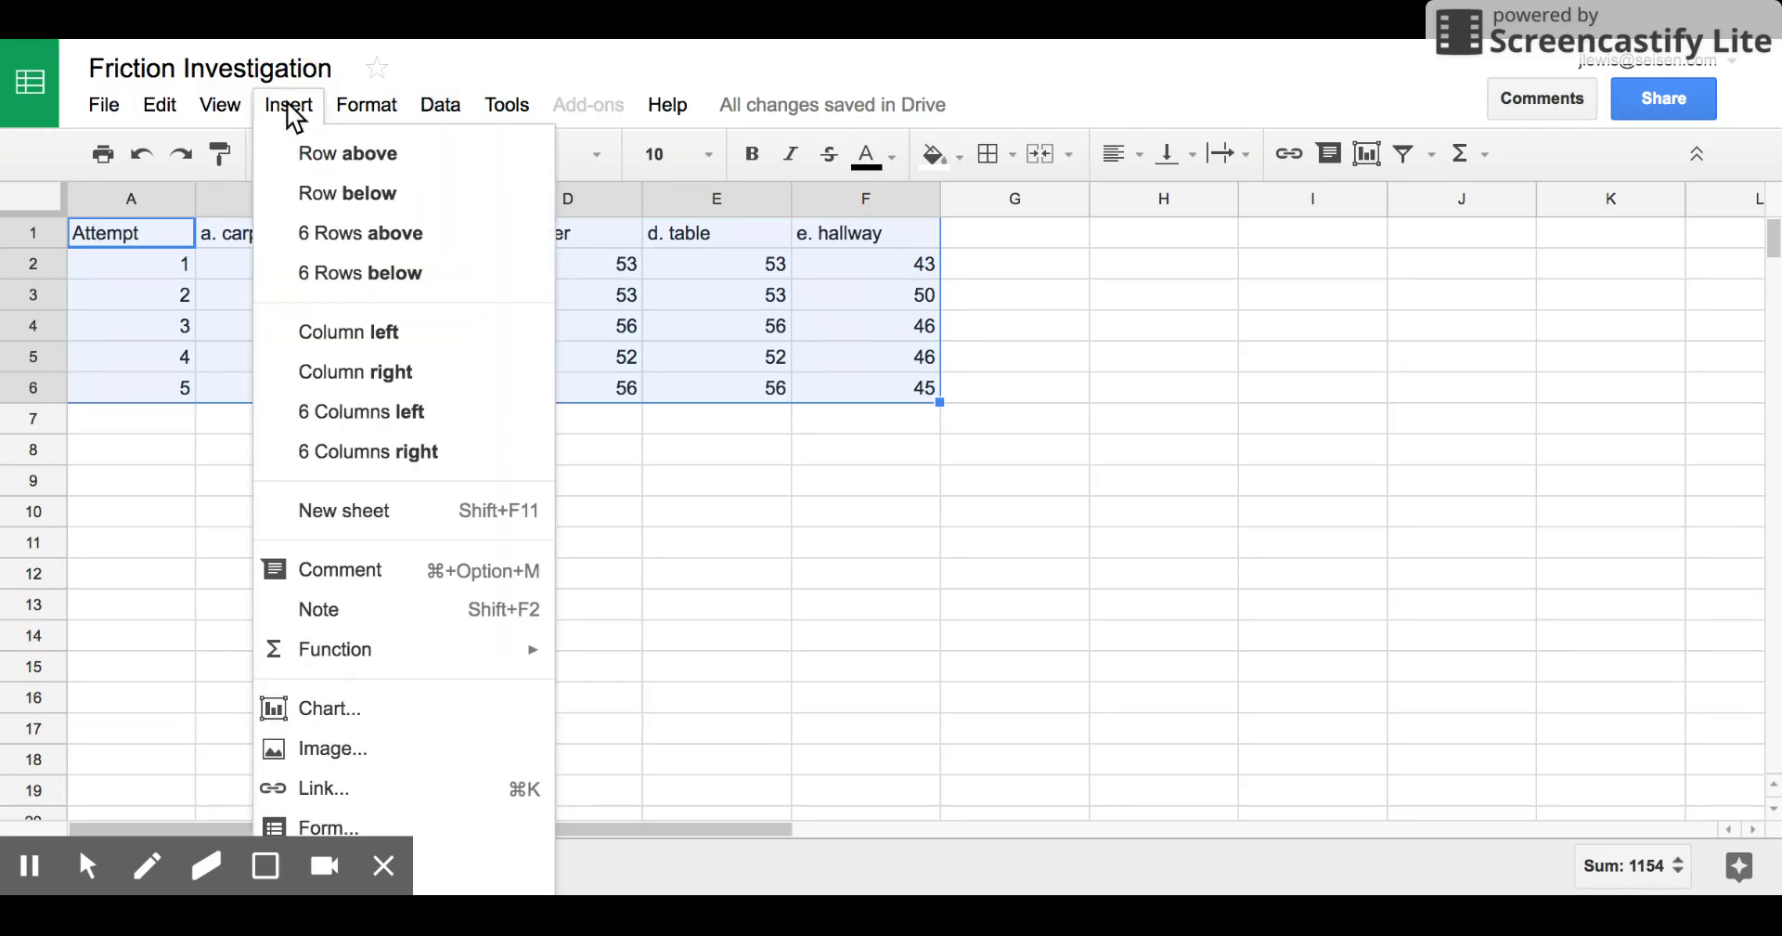
left_click(316, 707)
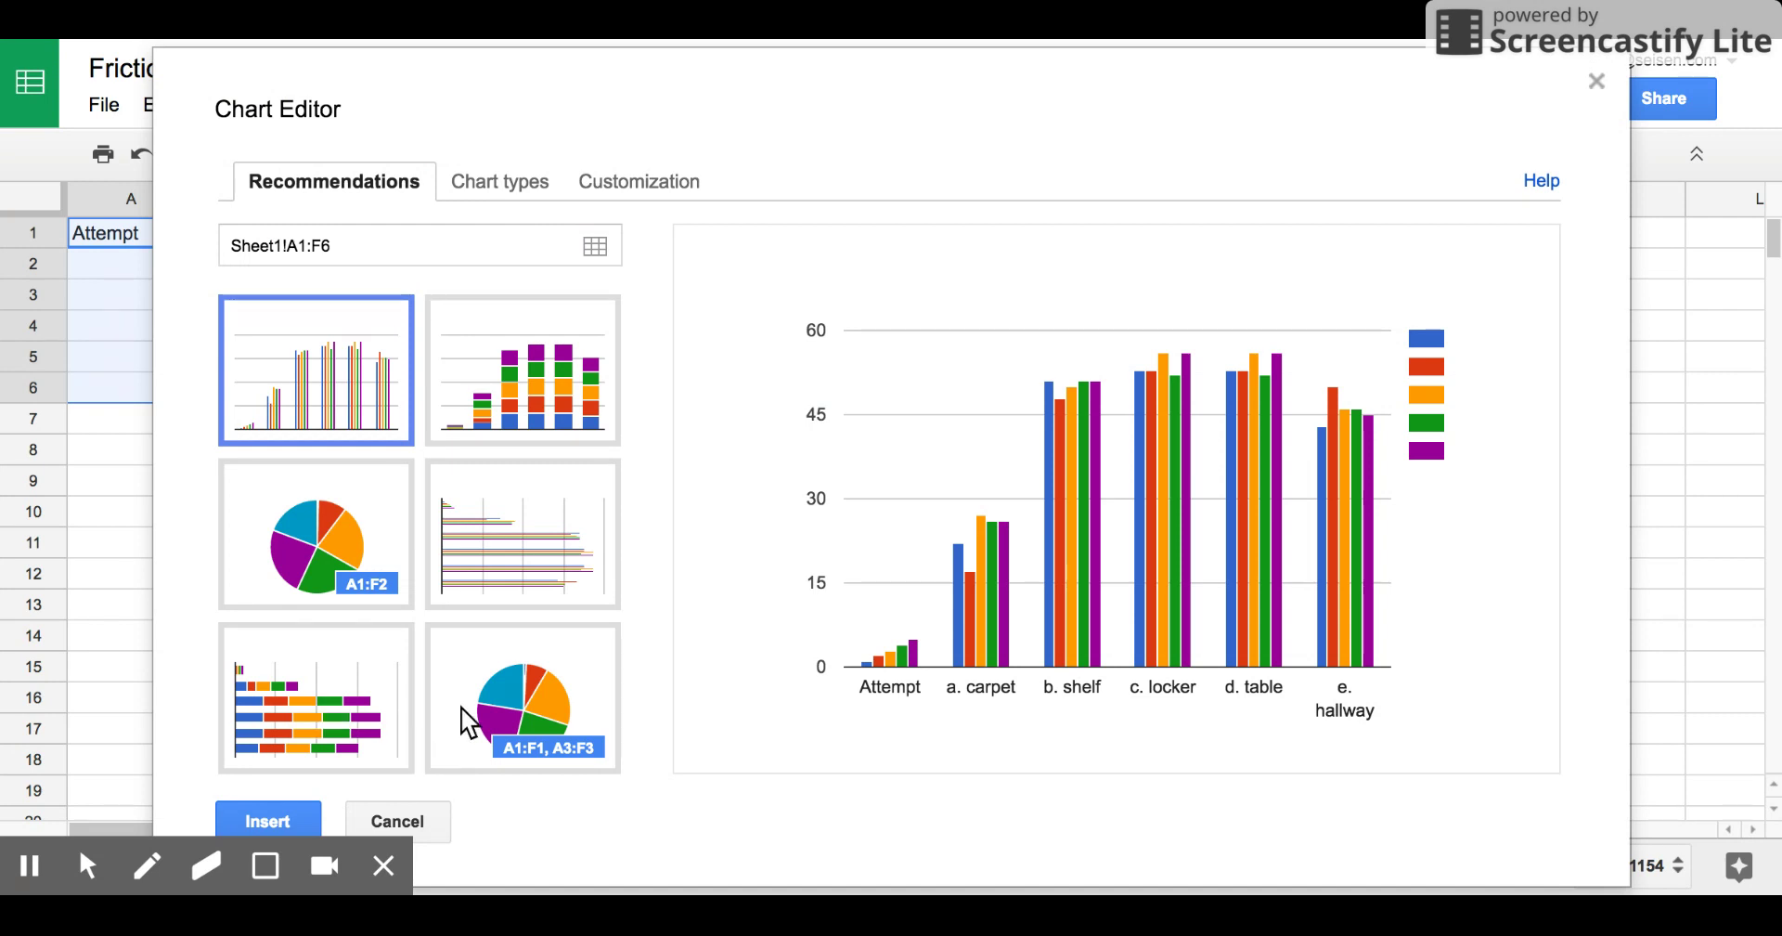
Make the chart a straight line chart with column A as headers, and turn off switching of rows and columns.
left_click(508, 197)
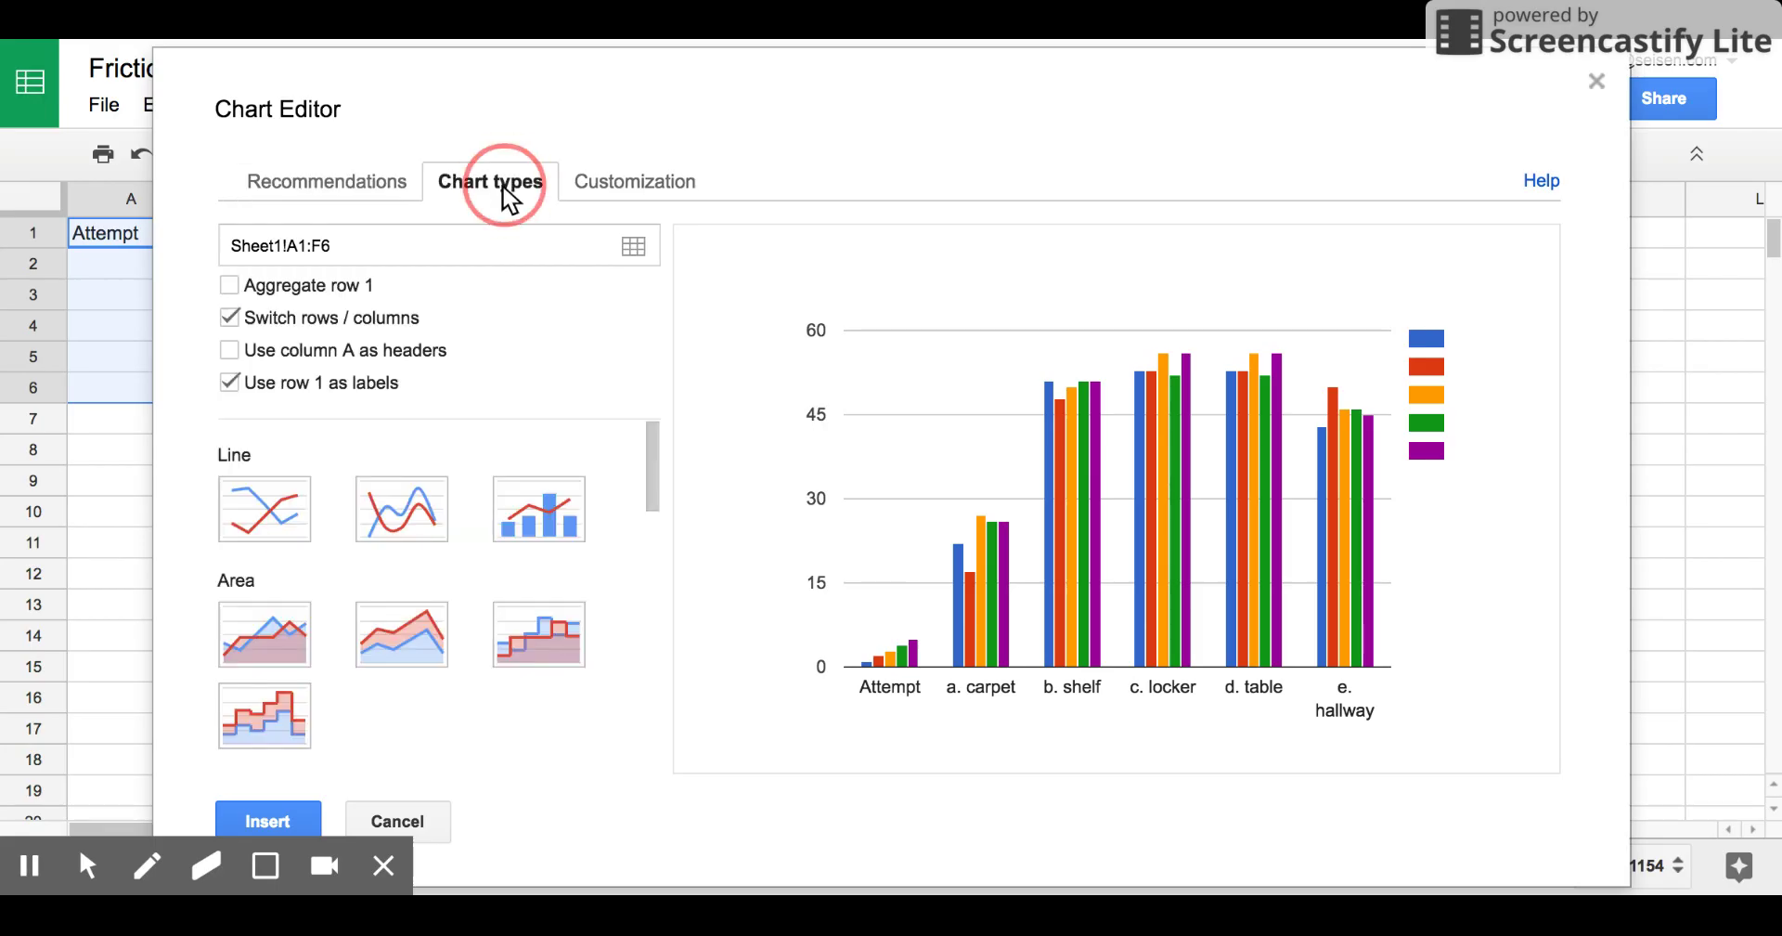
left_click(272, 529)
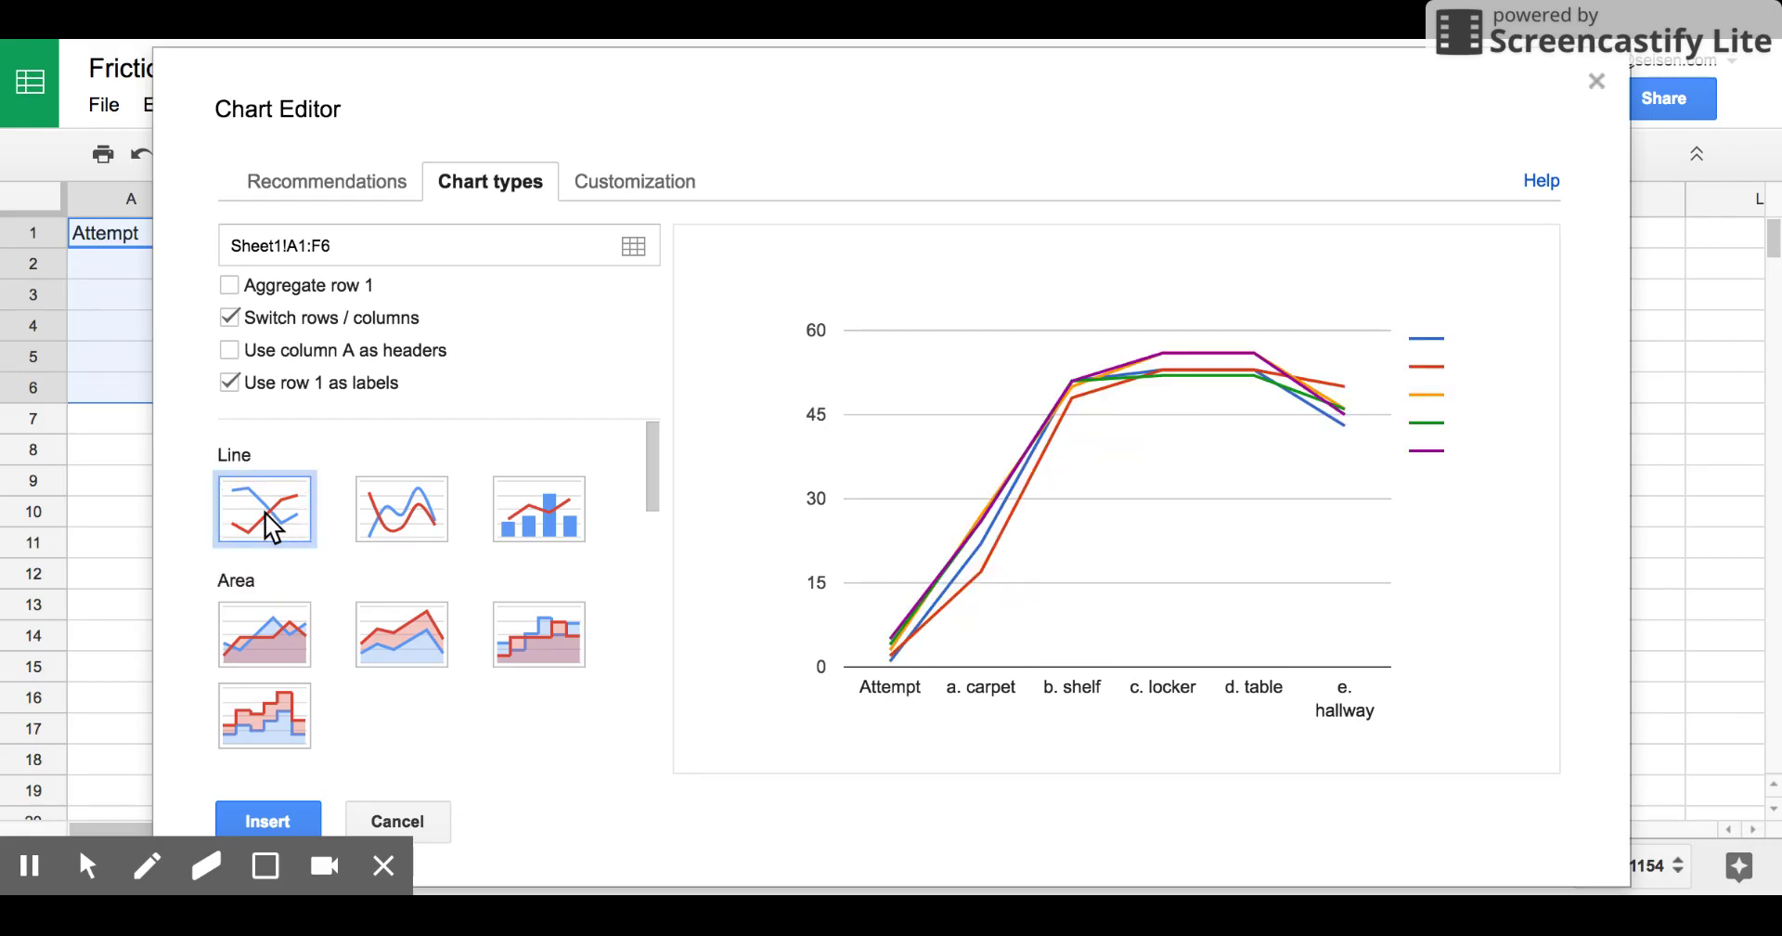
left_click(230, 351)
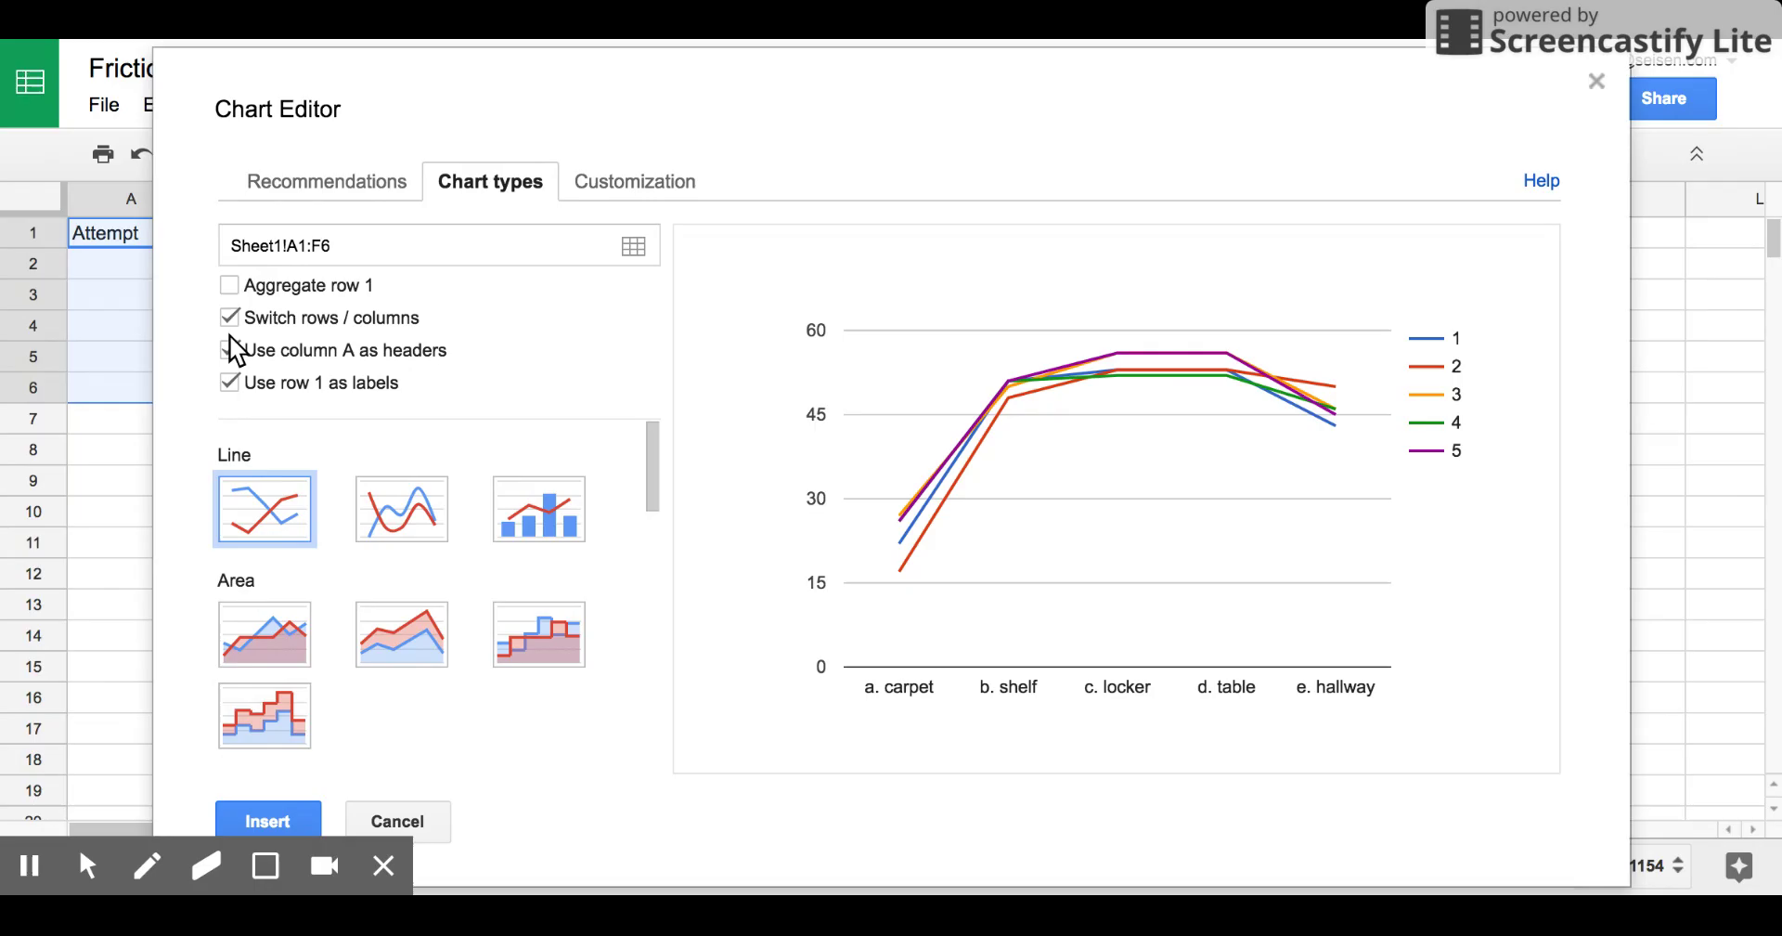
left_click(230, 318)
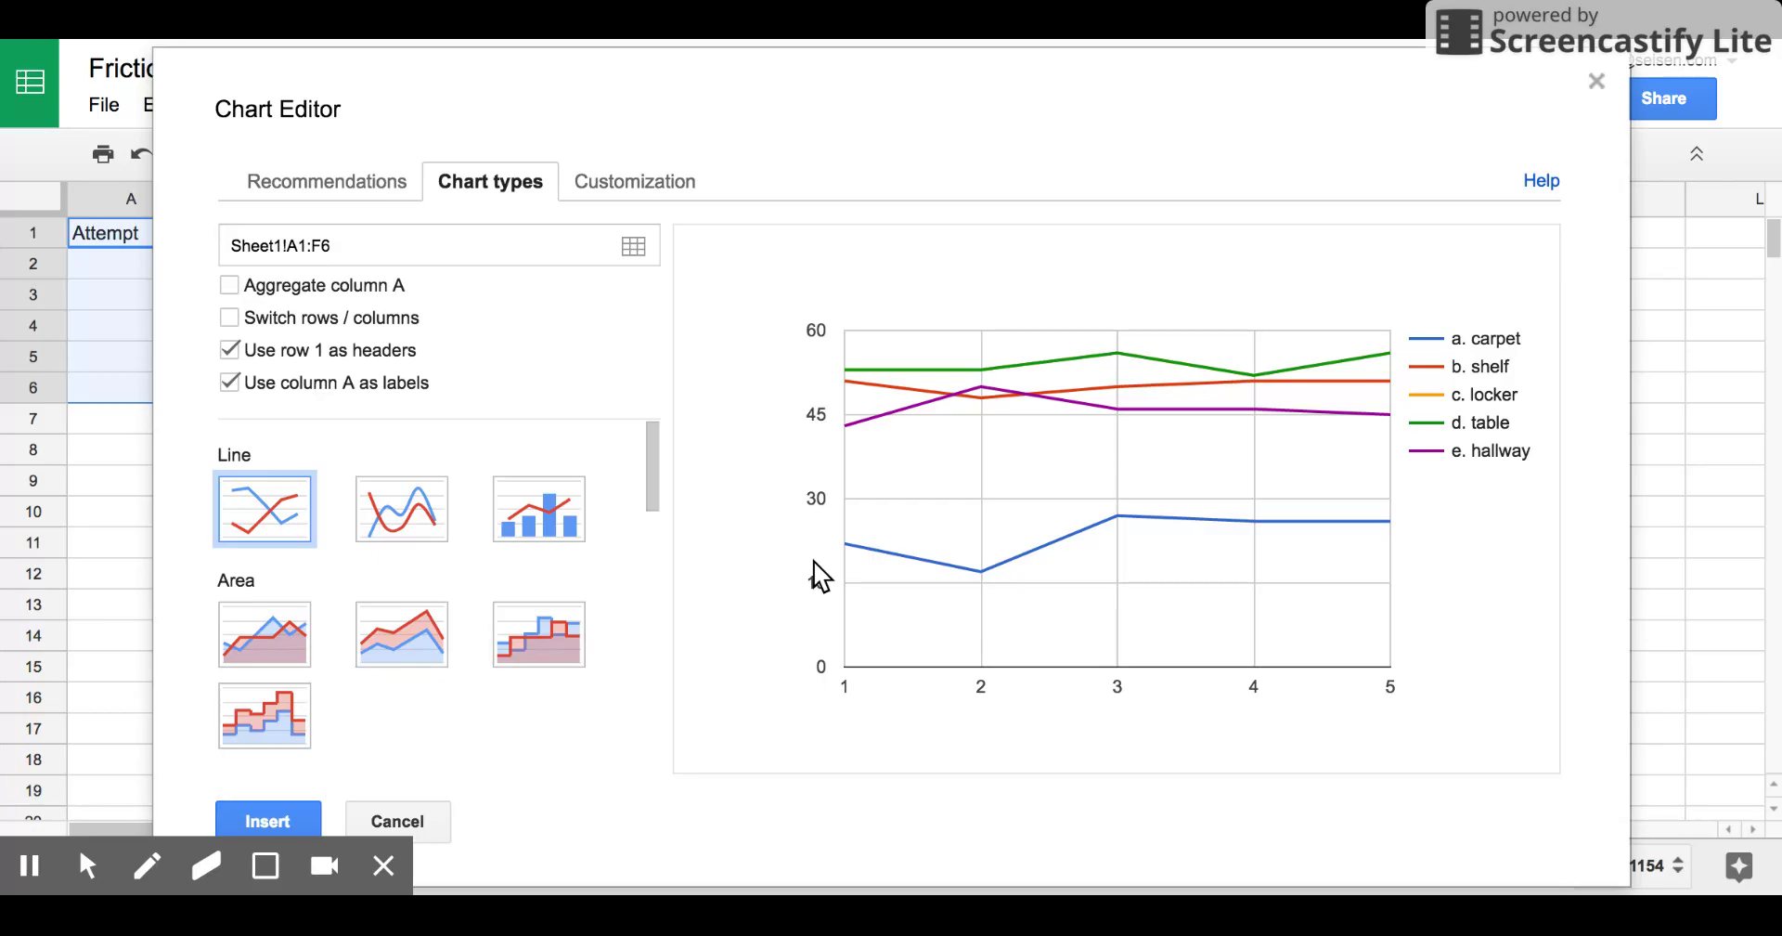
left_click(29, 867)
left_click(29, 867)
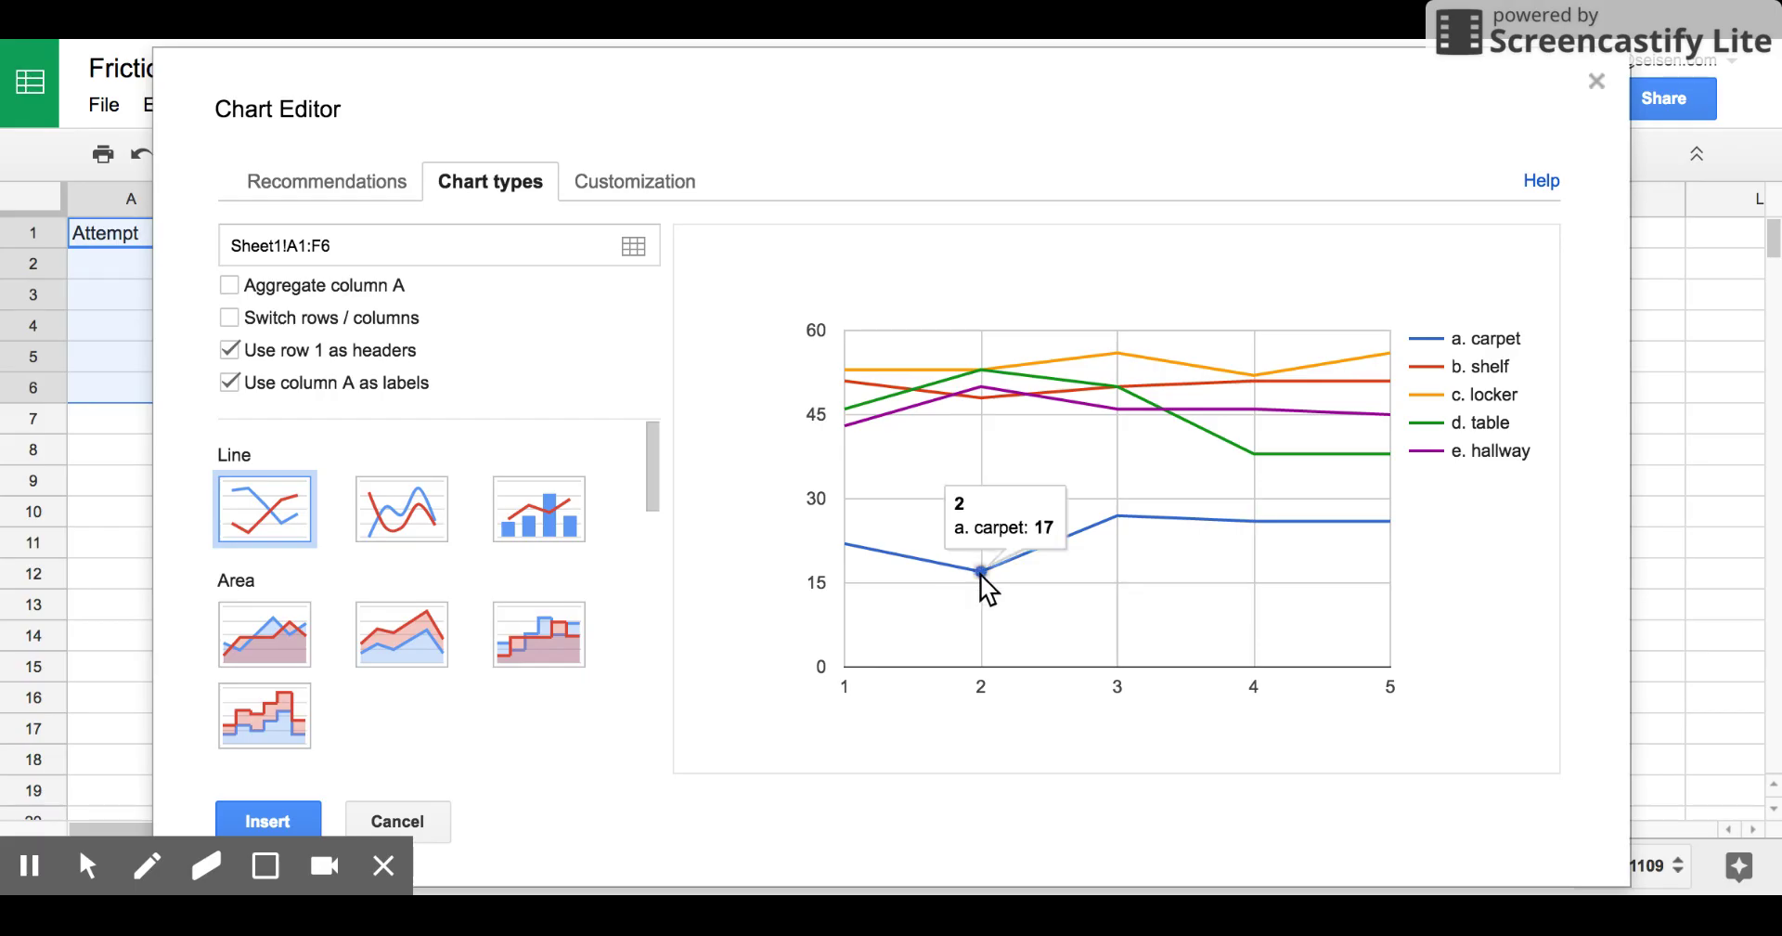
mouse_move(1124, 507)
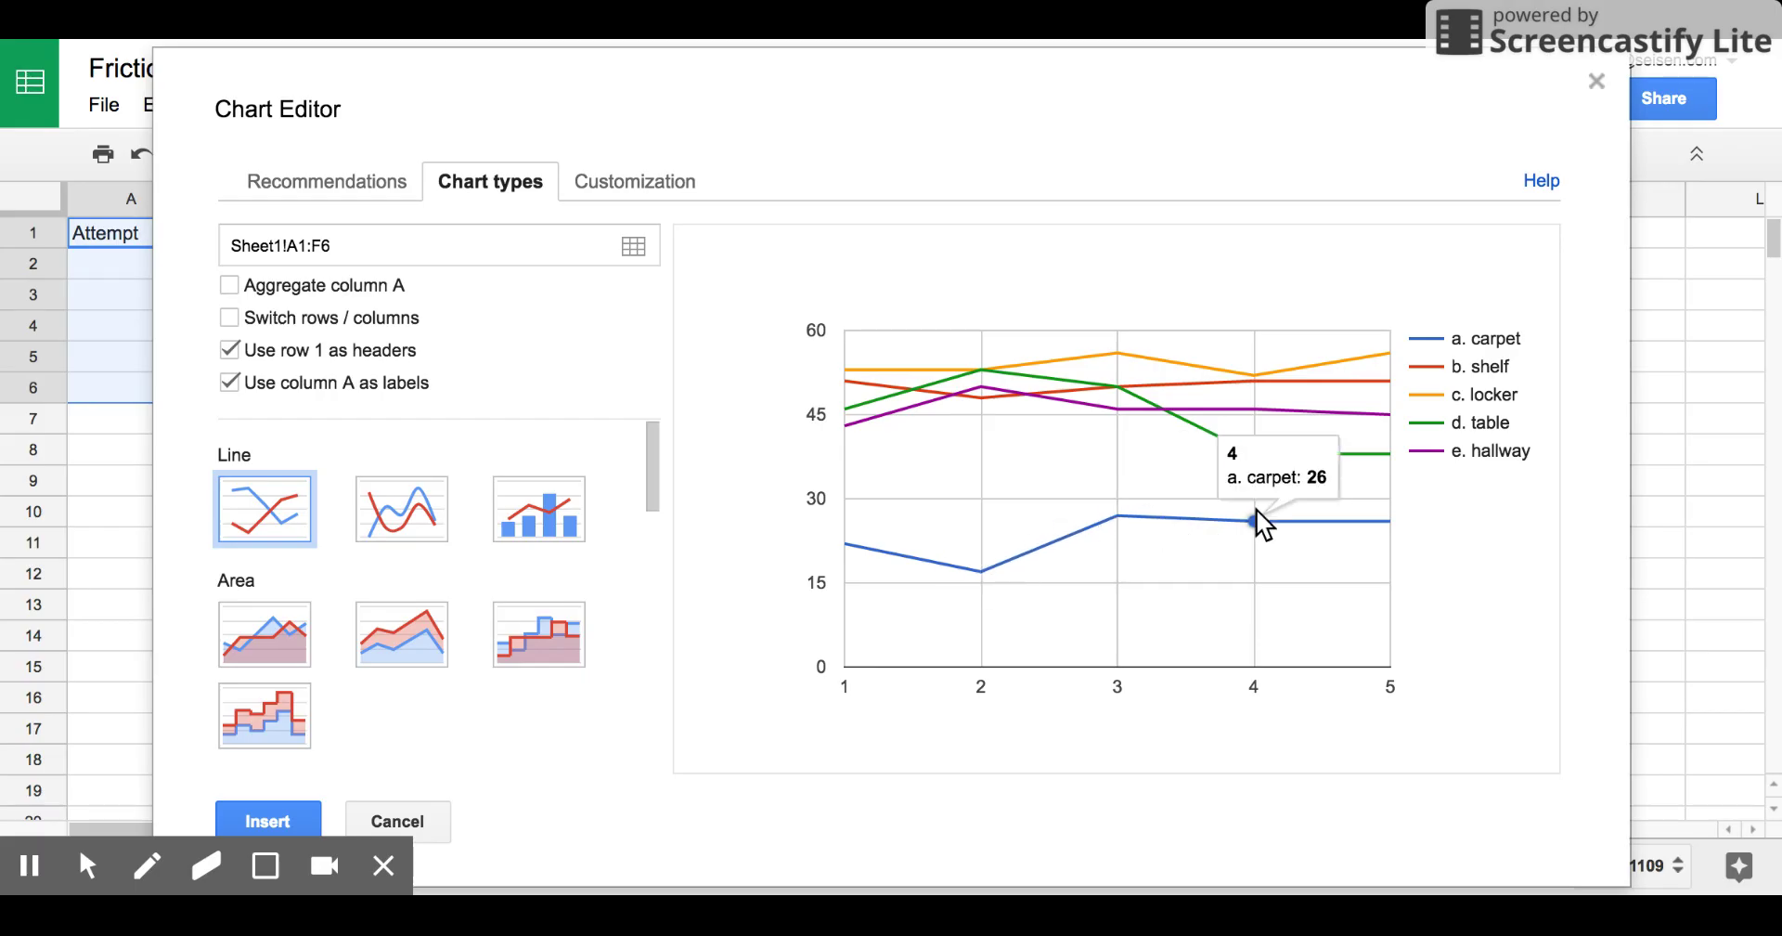
mouse_move(1393, 529)
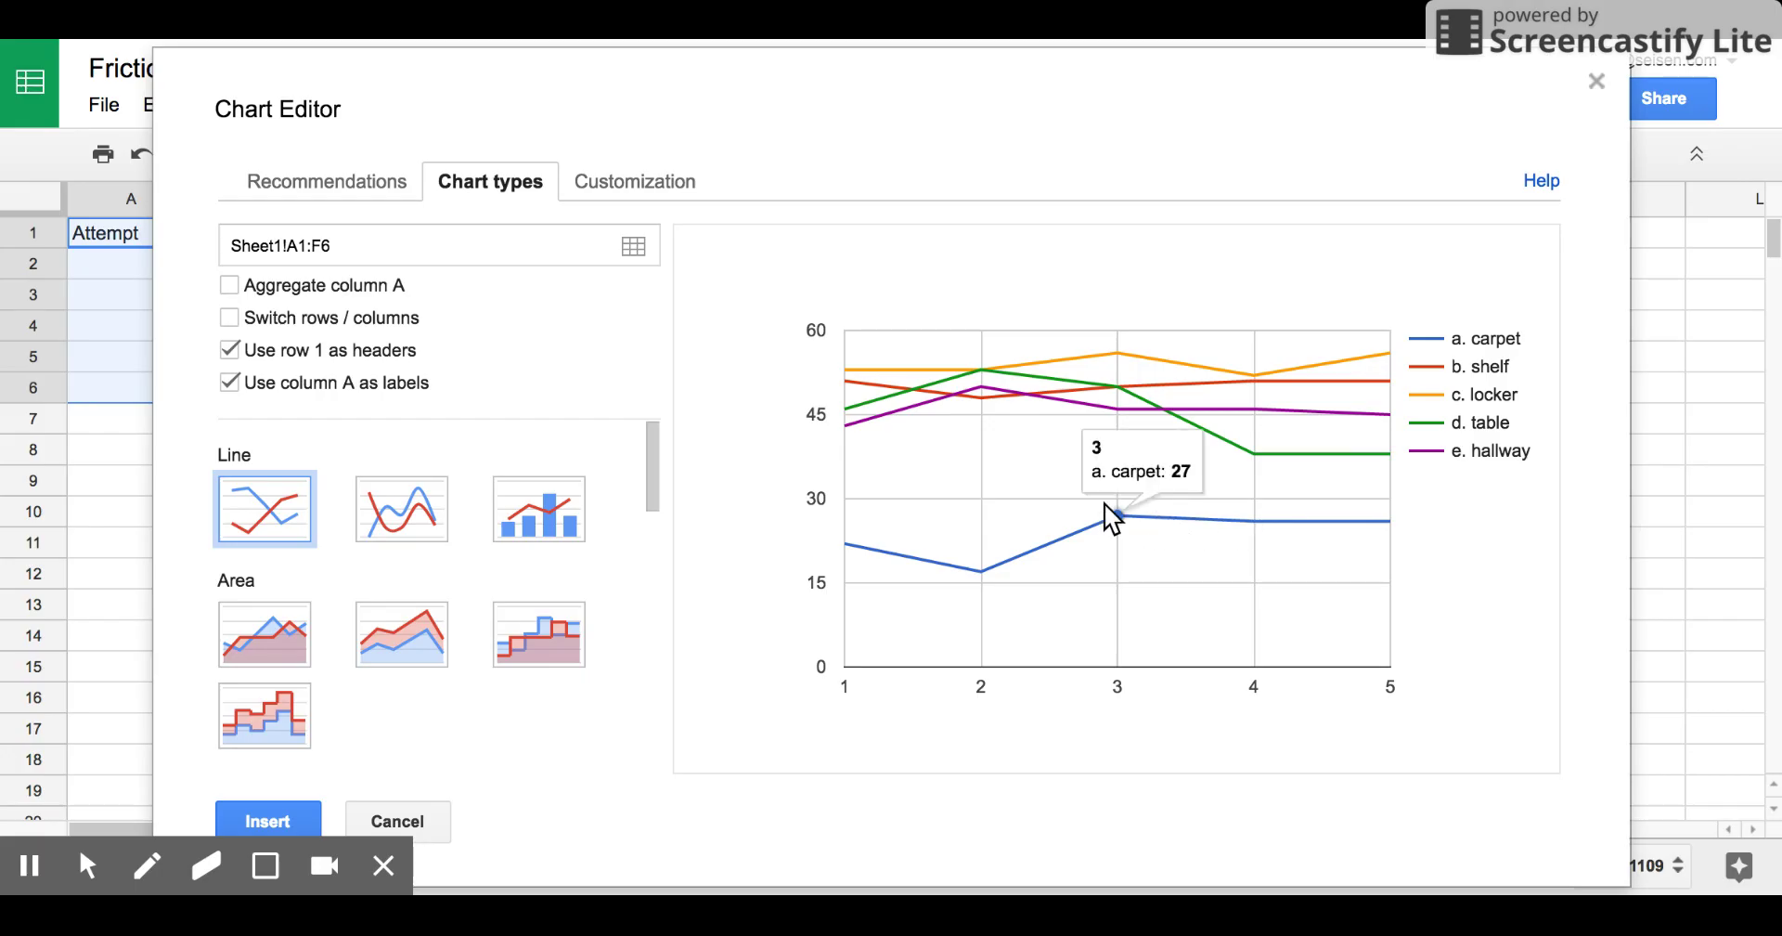
mouse_move(1115, 359)
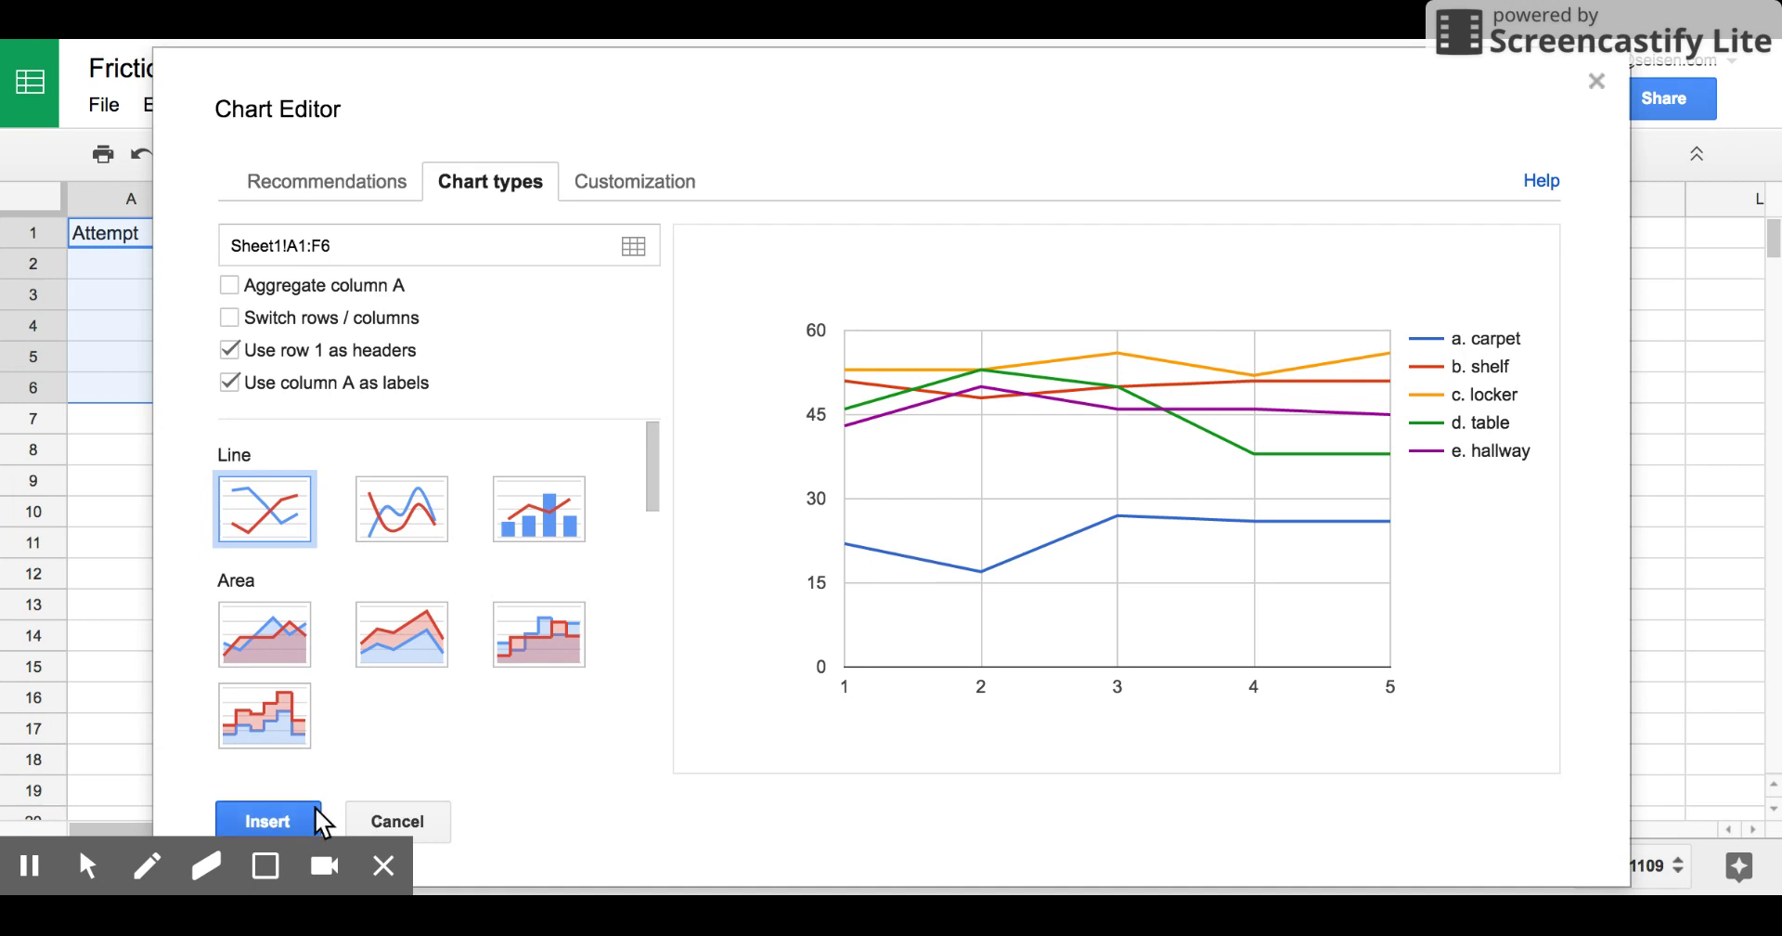
Insert the line chart into the sheet and move it directly below the data table.
left_click(265, 815)
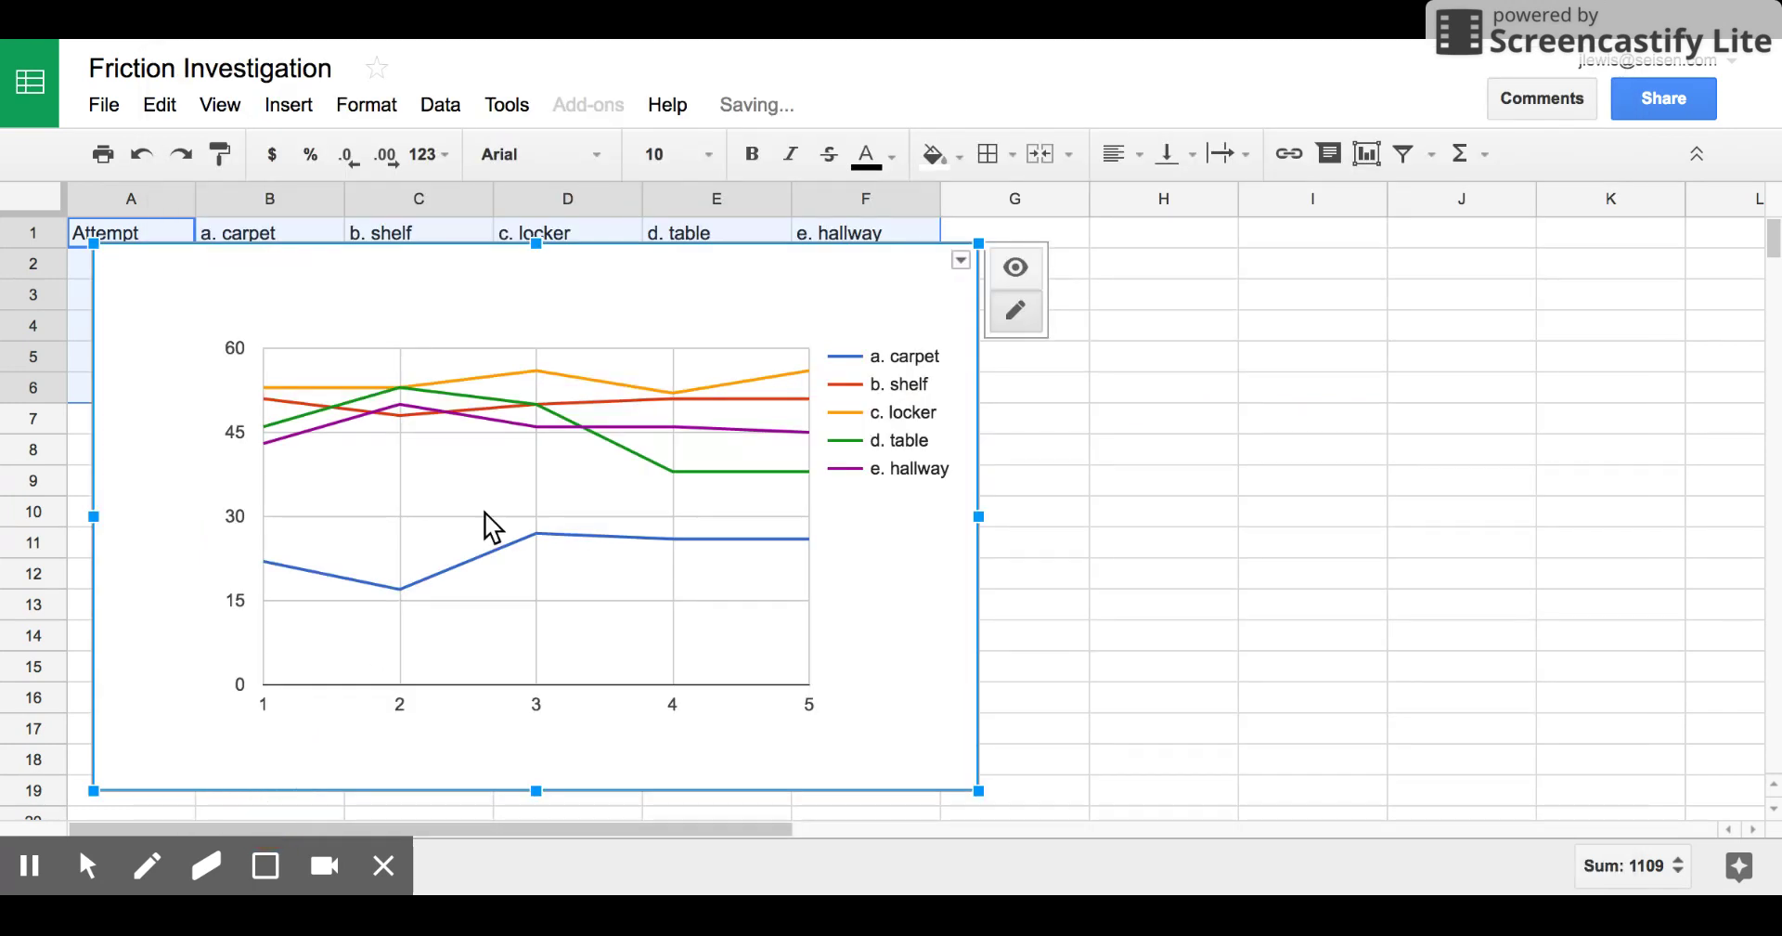
left_click_drag(502, 520, 492, 686)
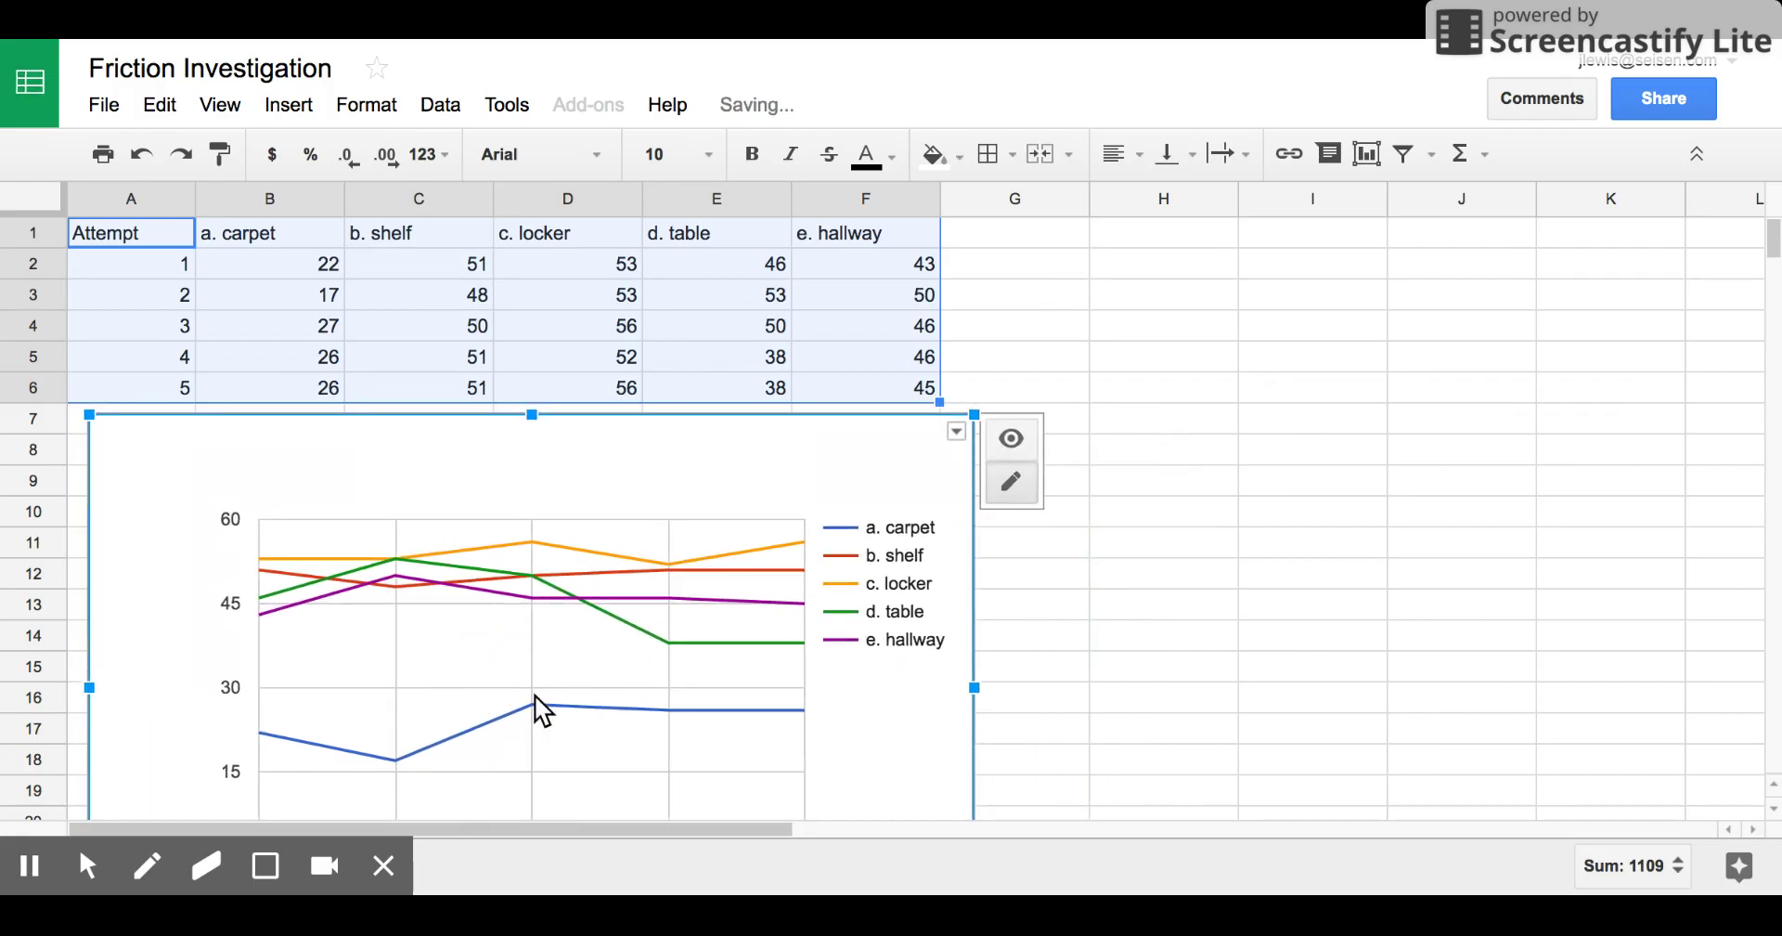
Add the title "Friction Investigation" to the line chart.
scroll(1143, 737, "down", 3)
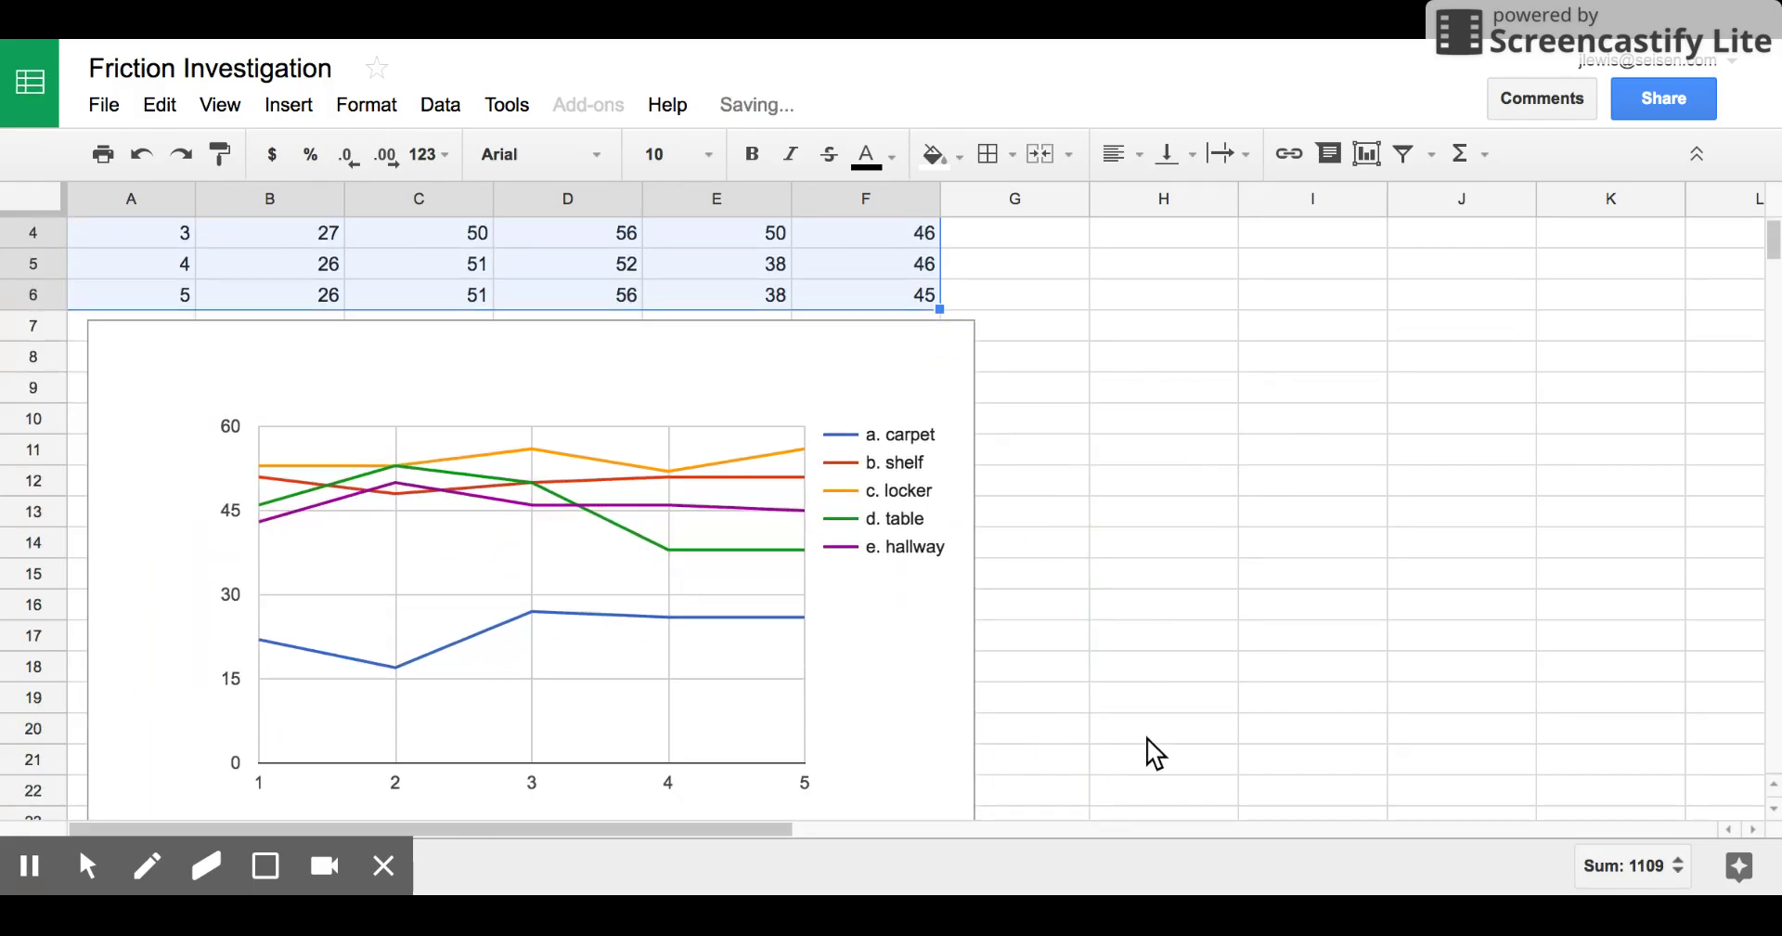
scroll(1146, 739, "up", 1)
scroll(1146, 739, "down", 1)
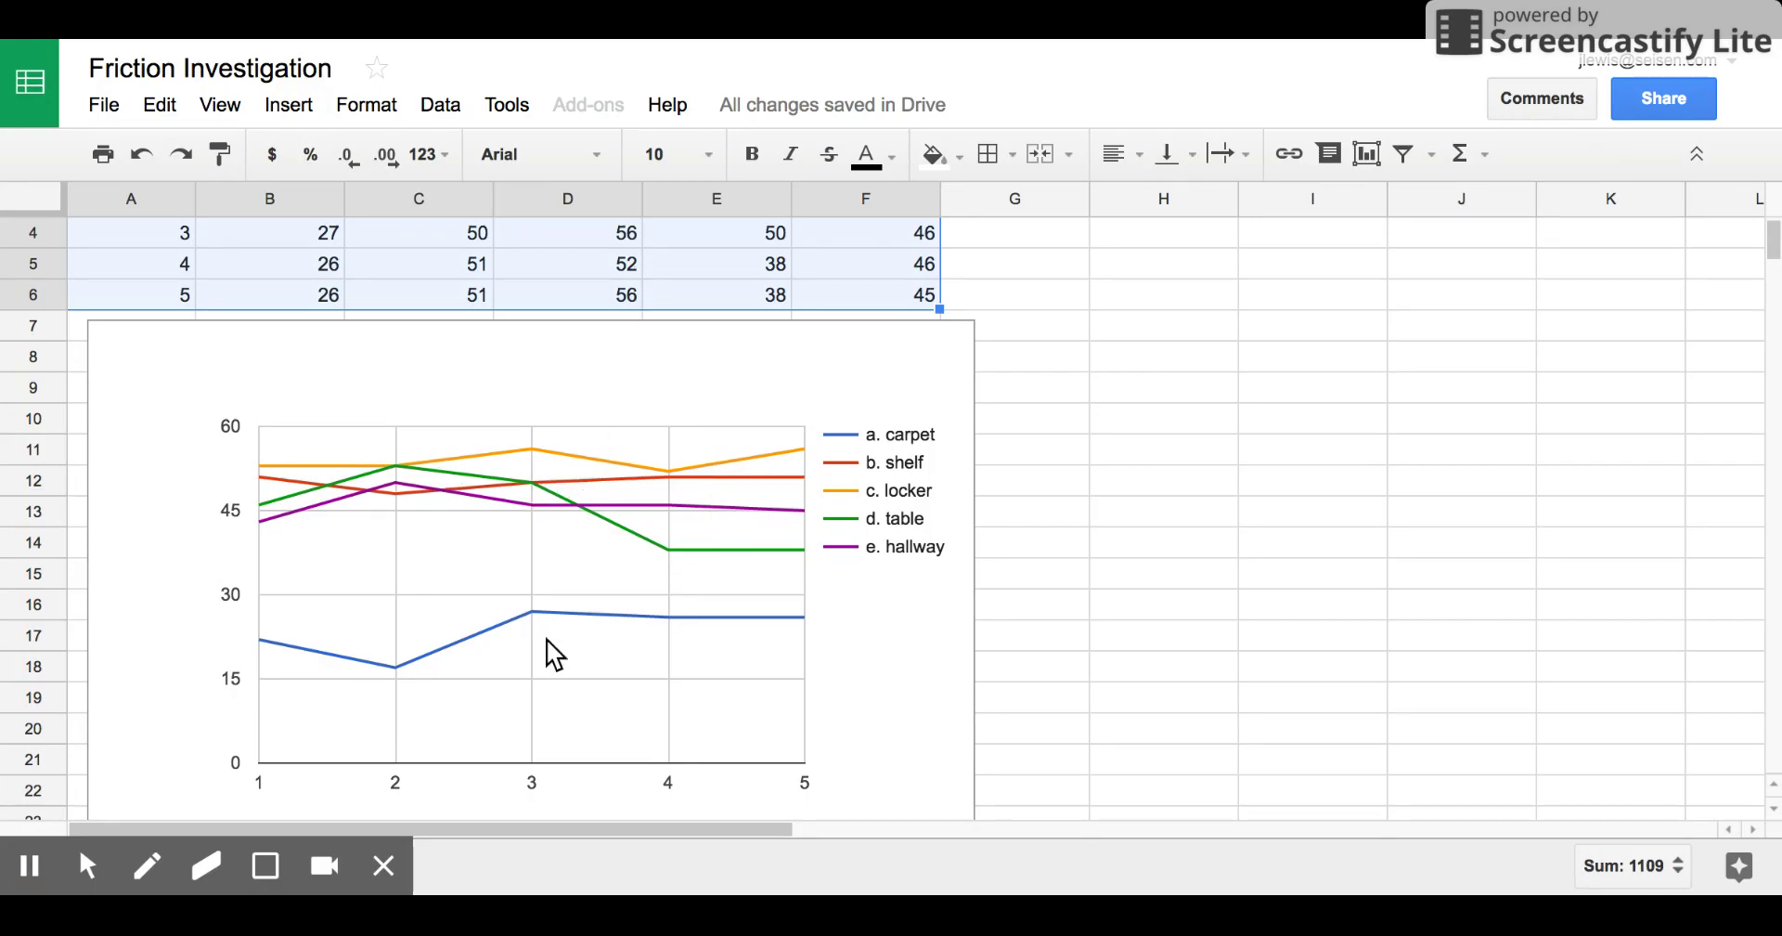
left_click(505, 364)
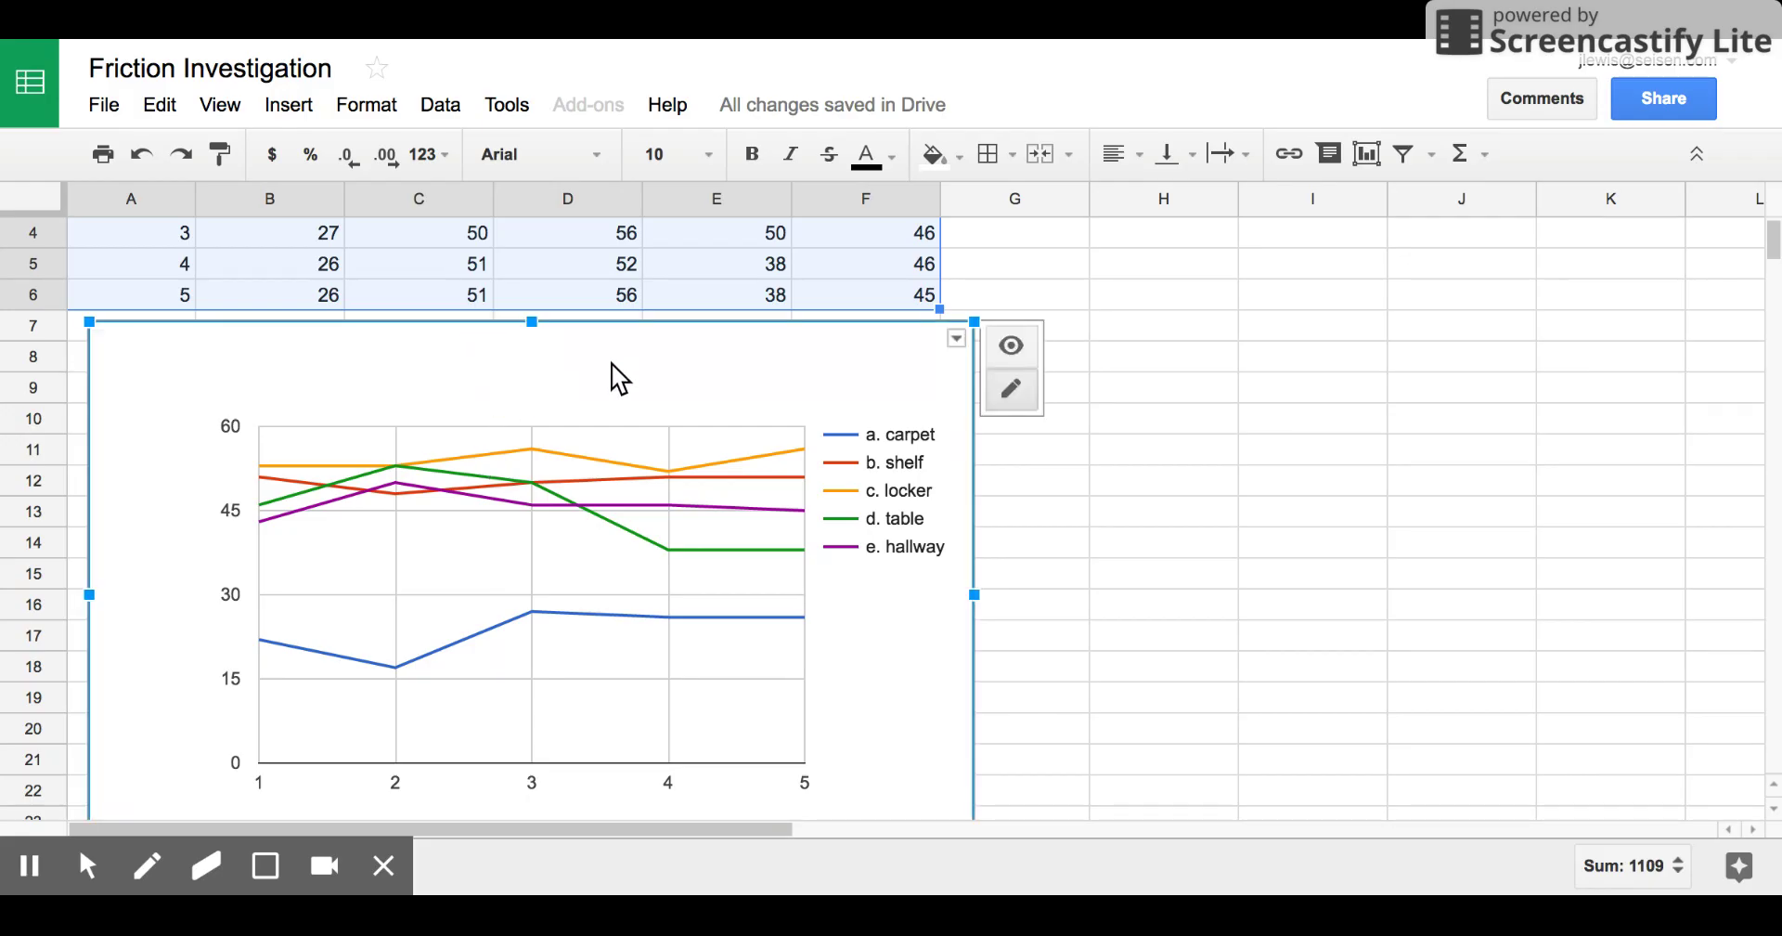
left_click(956, 340)
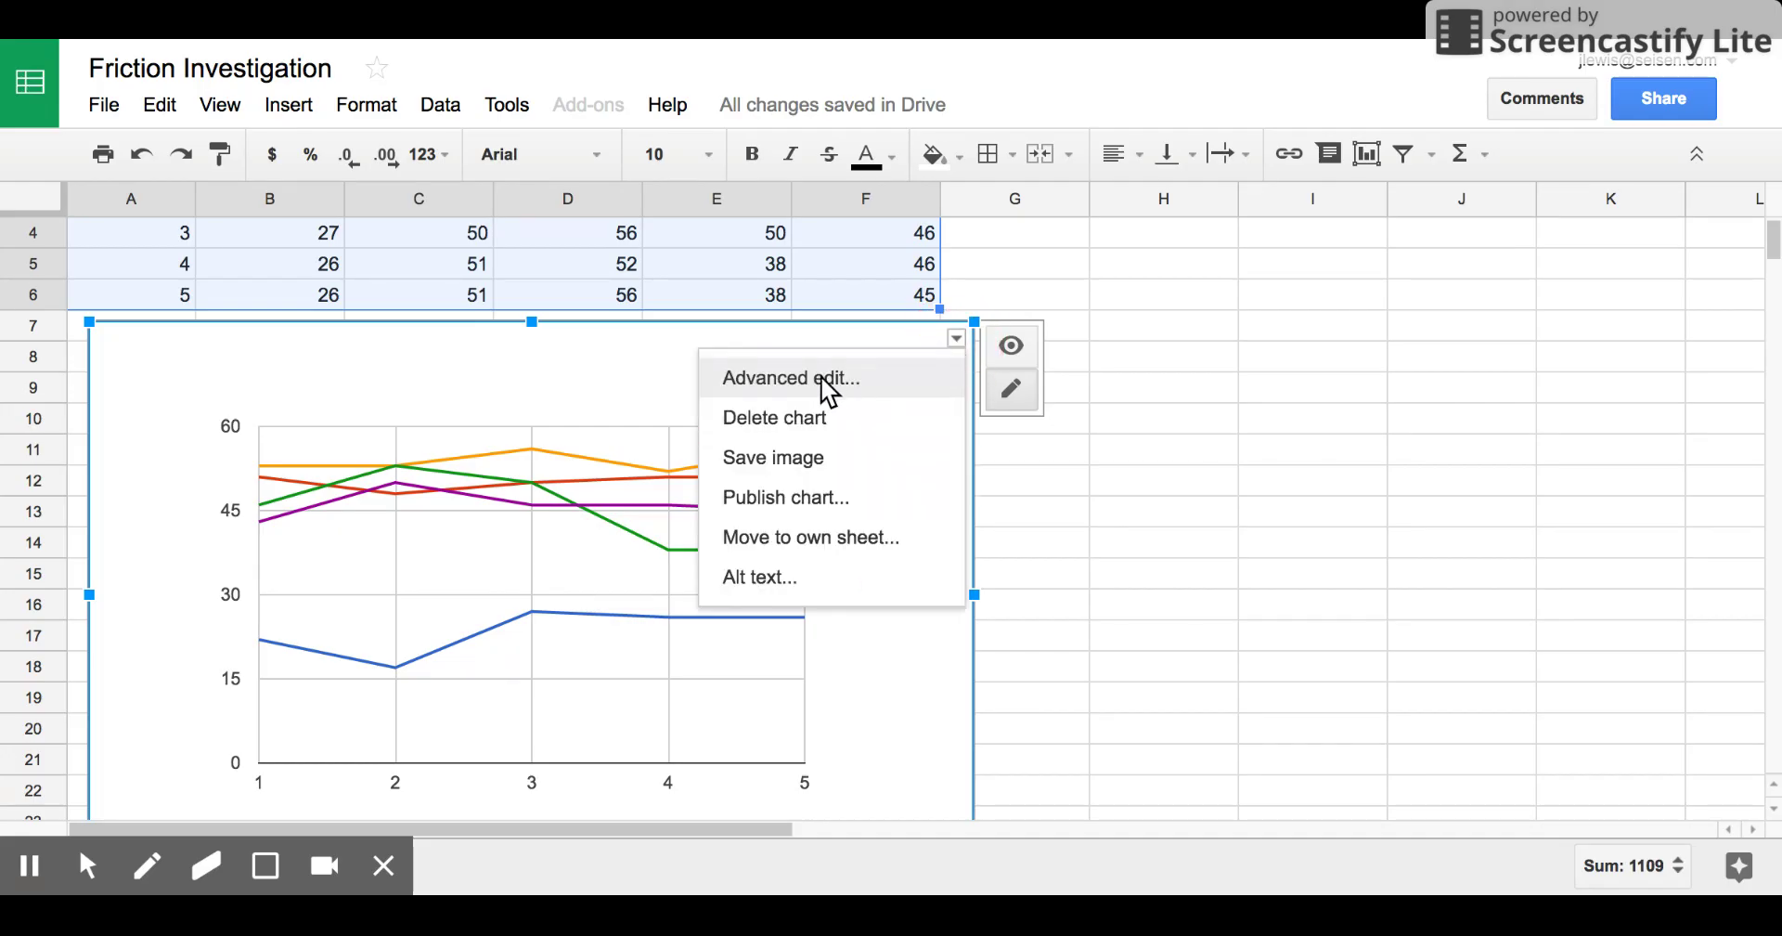
left_click(529, 362)
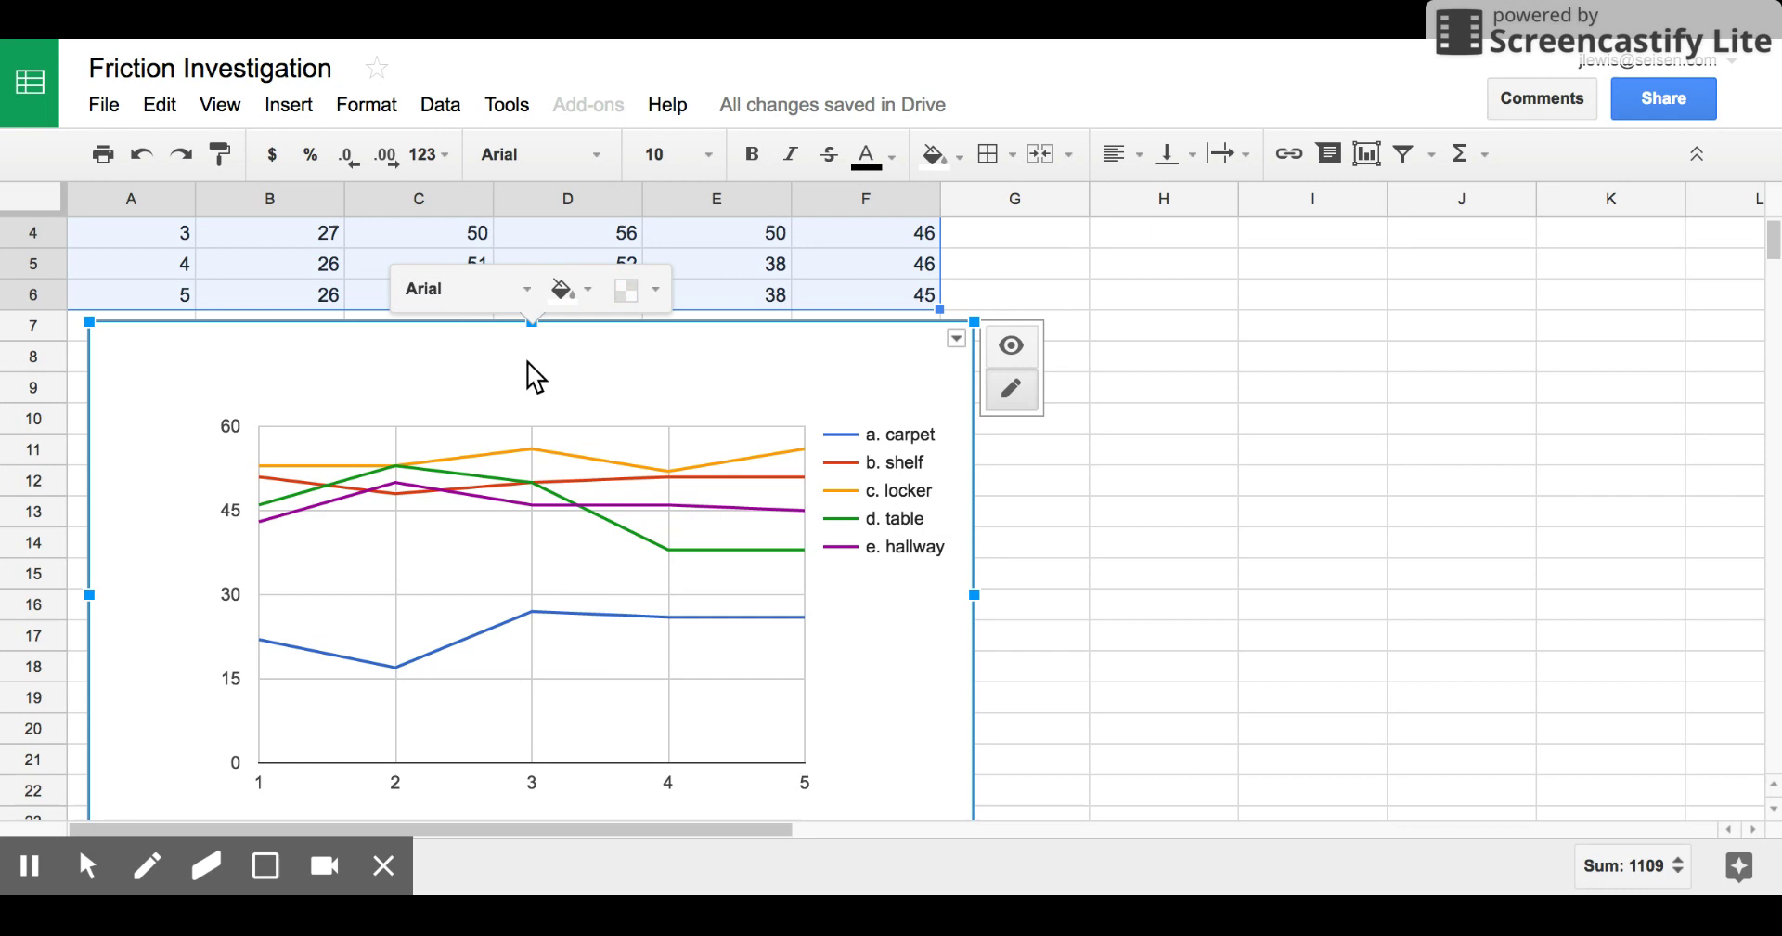
right_click(529, 362)
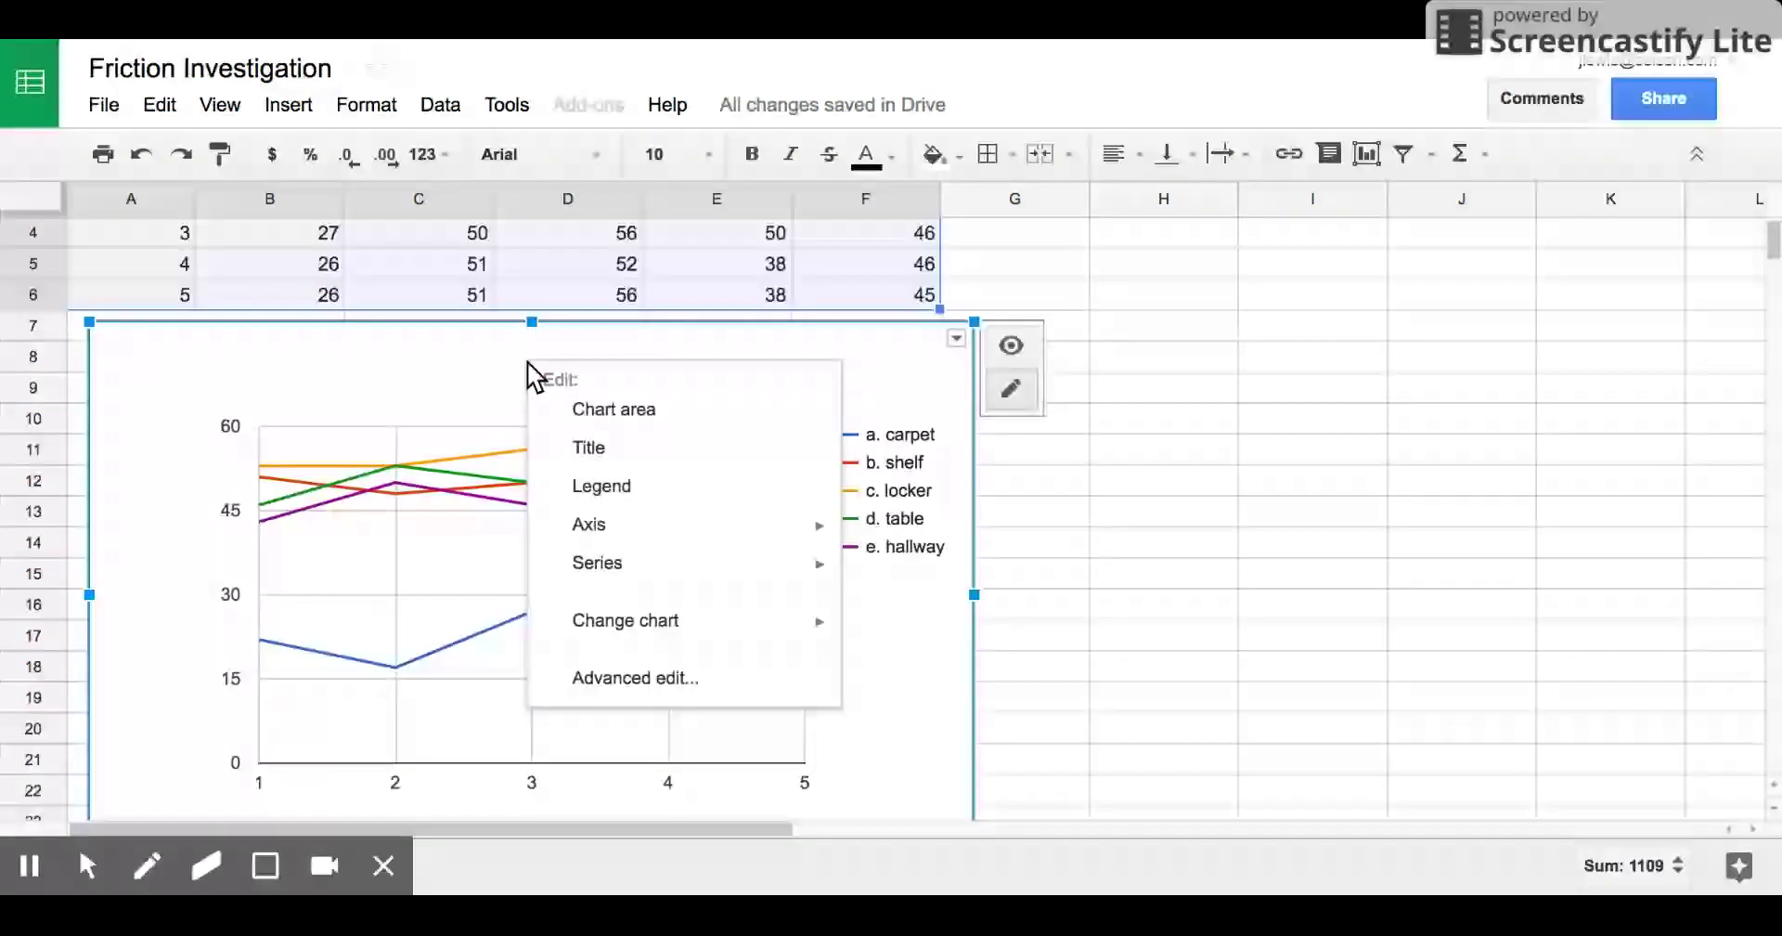
left_click(623, 451)
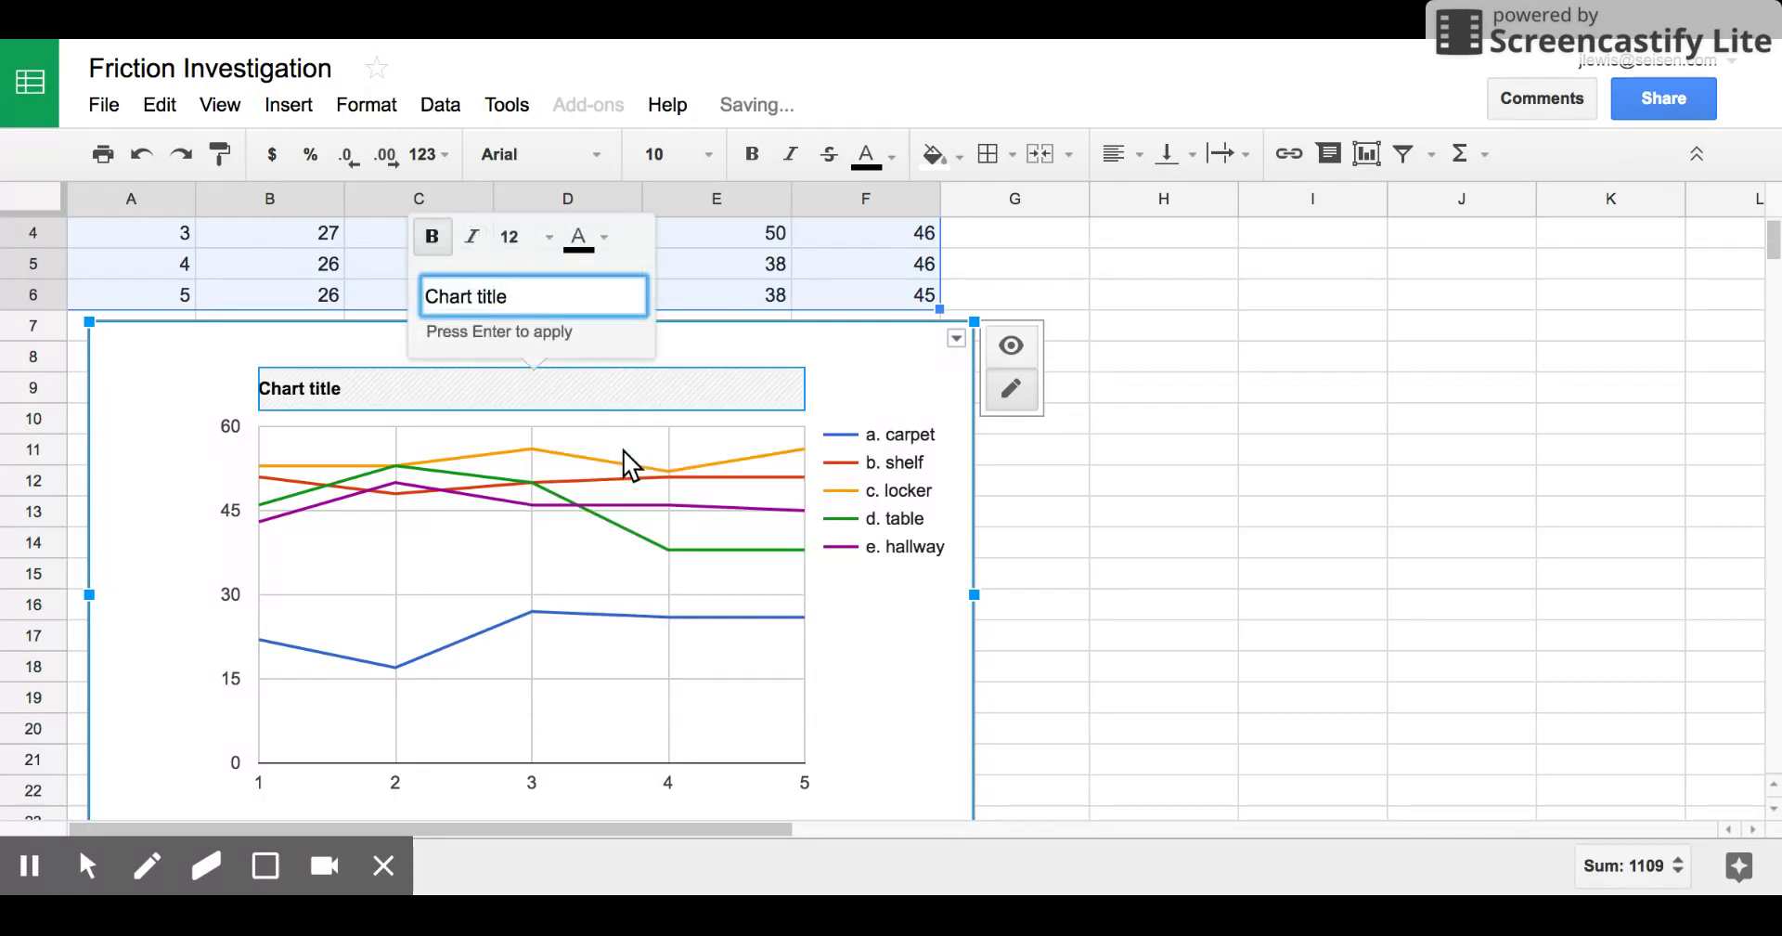
left_click_drag(507, 296, 381, 303)
type("Fricti")
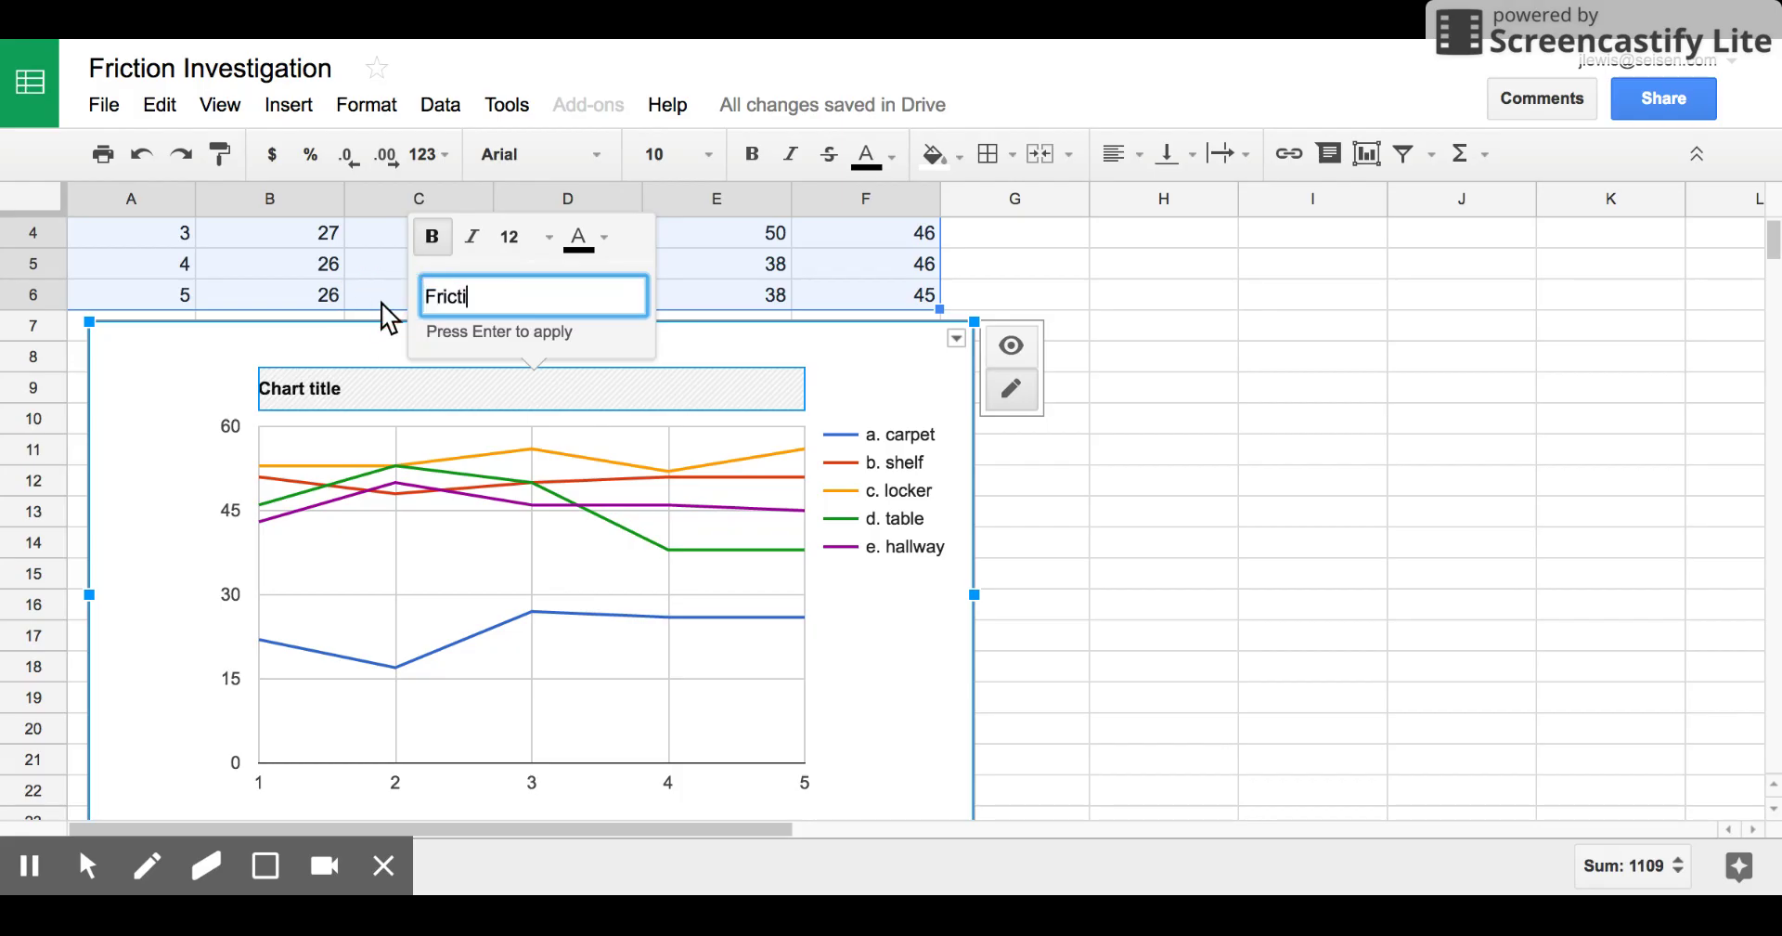
type("on Investigation")
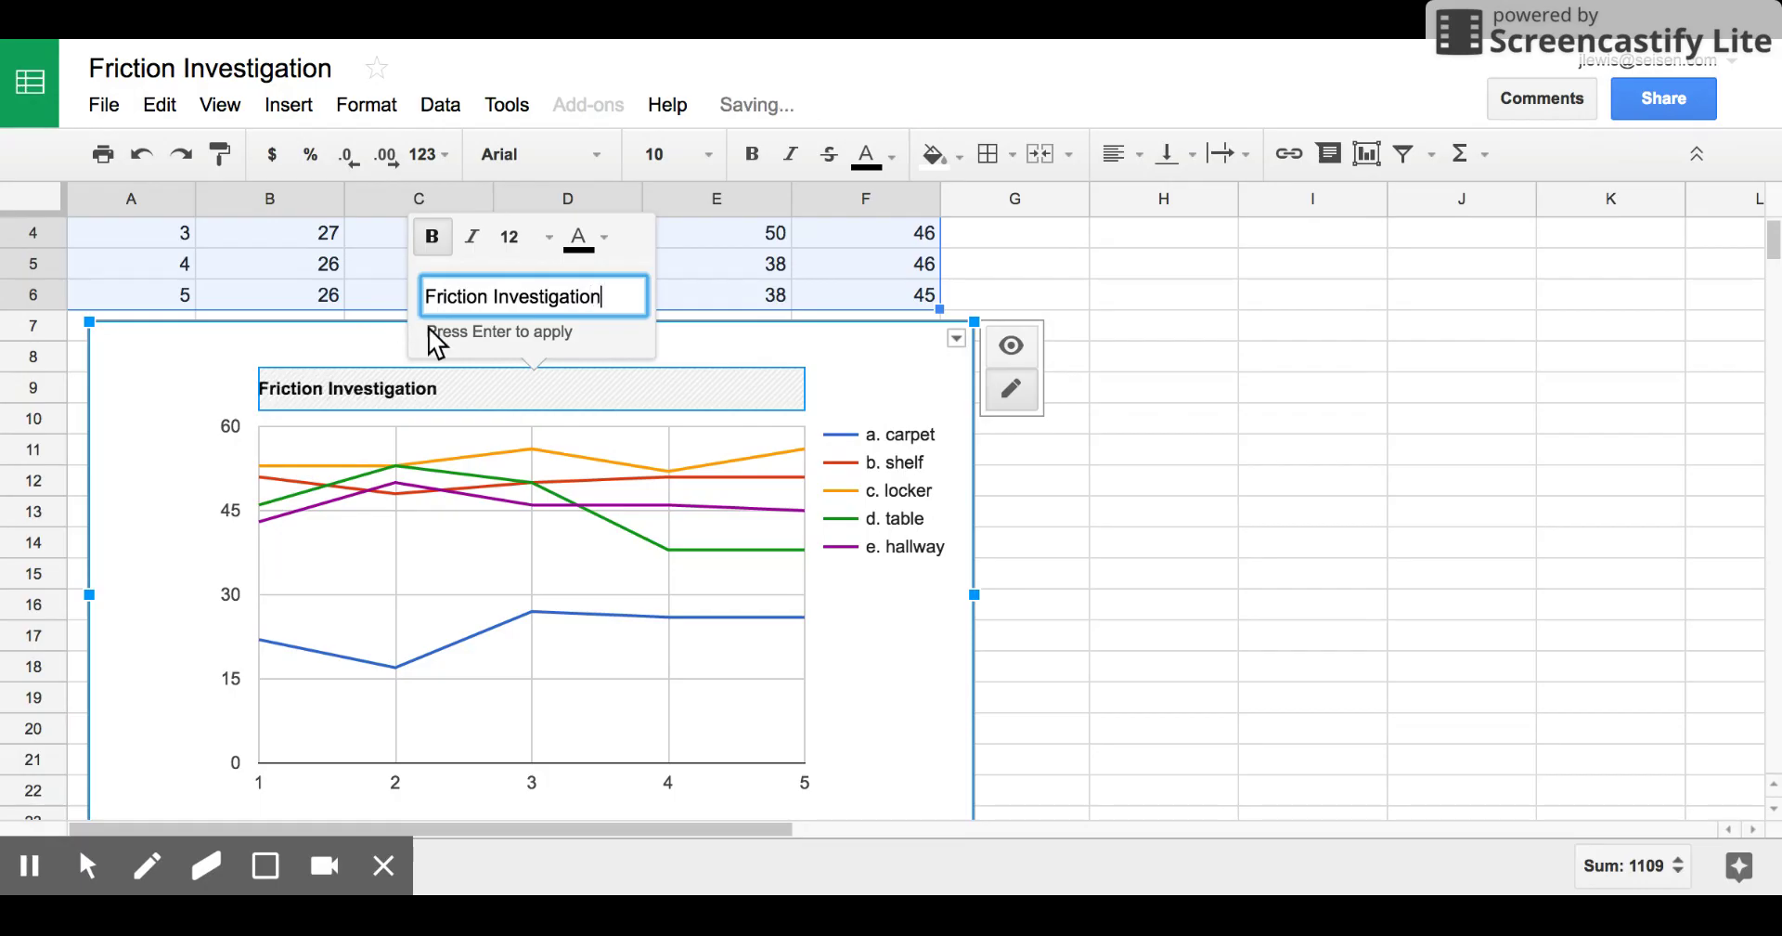
left_click(263, 358)
Add the left vertical axis title "Centimeters" to the line chart.
scroll(180, 506, "down", 2)
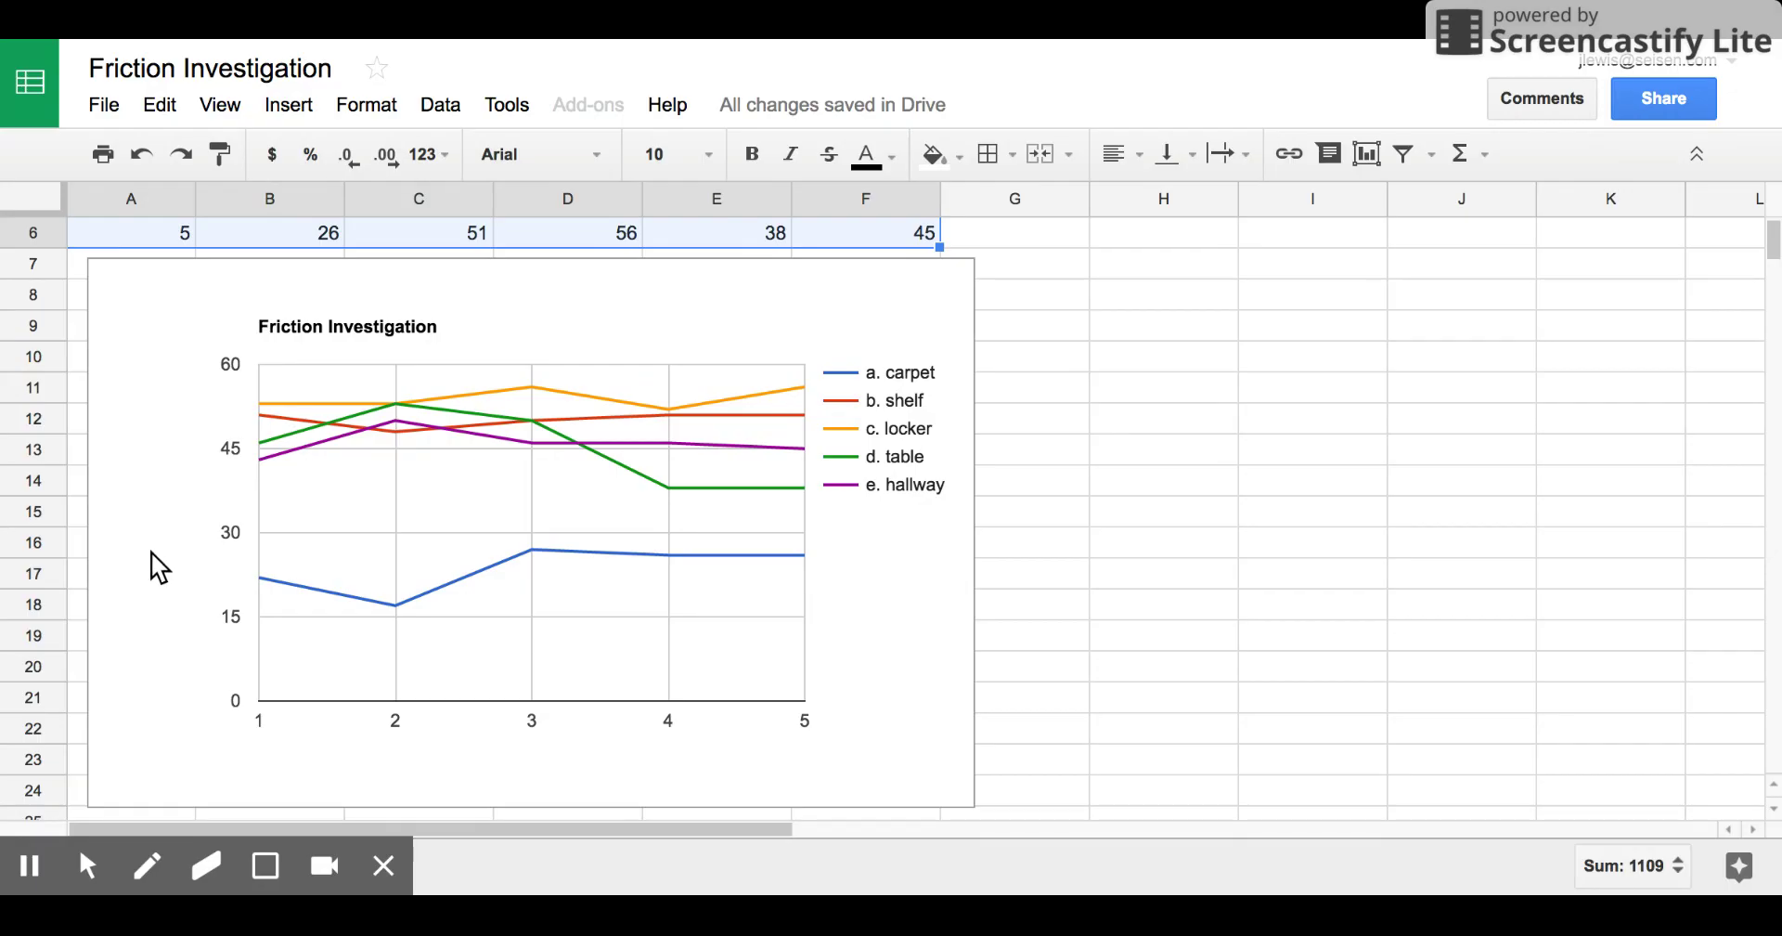
right_click(158, 503)
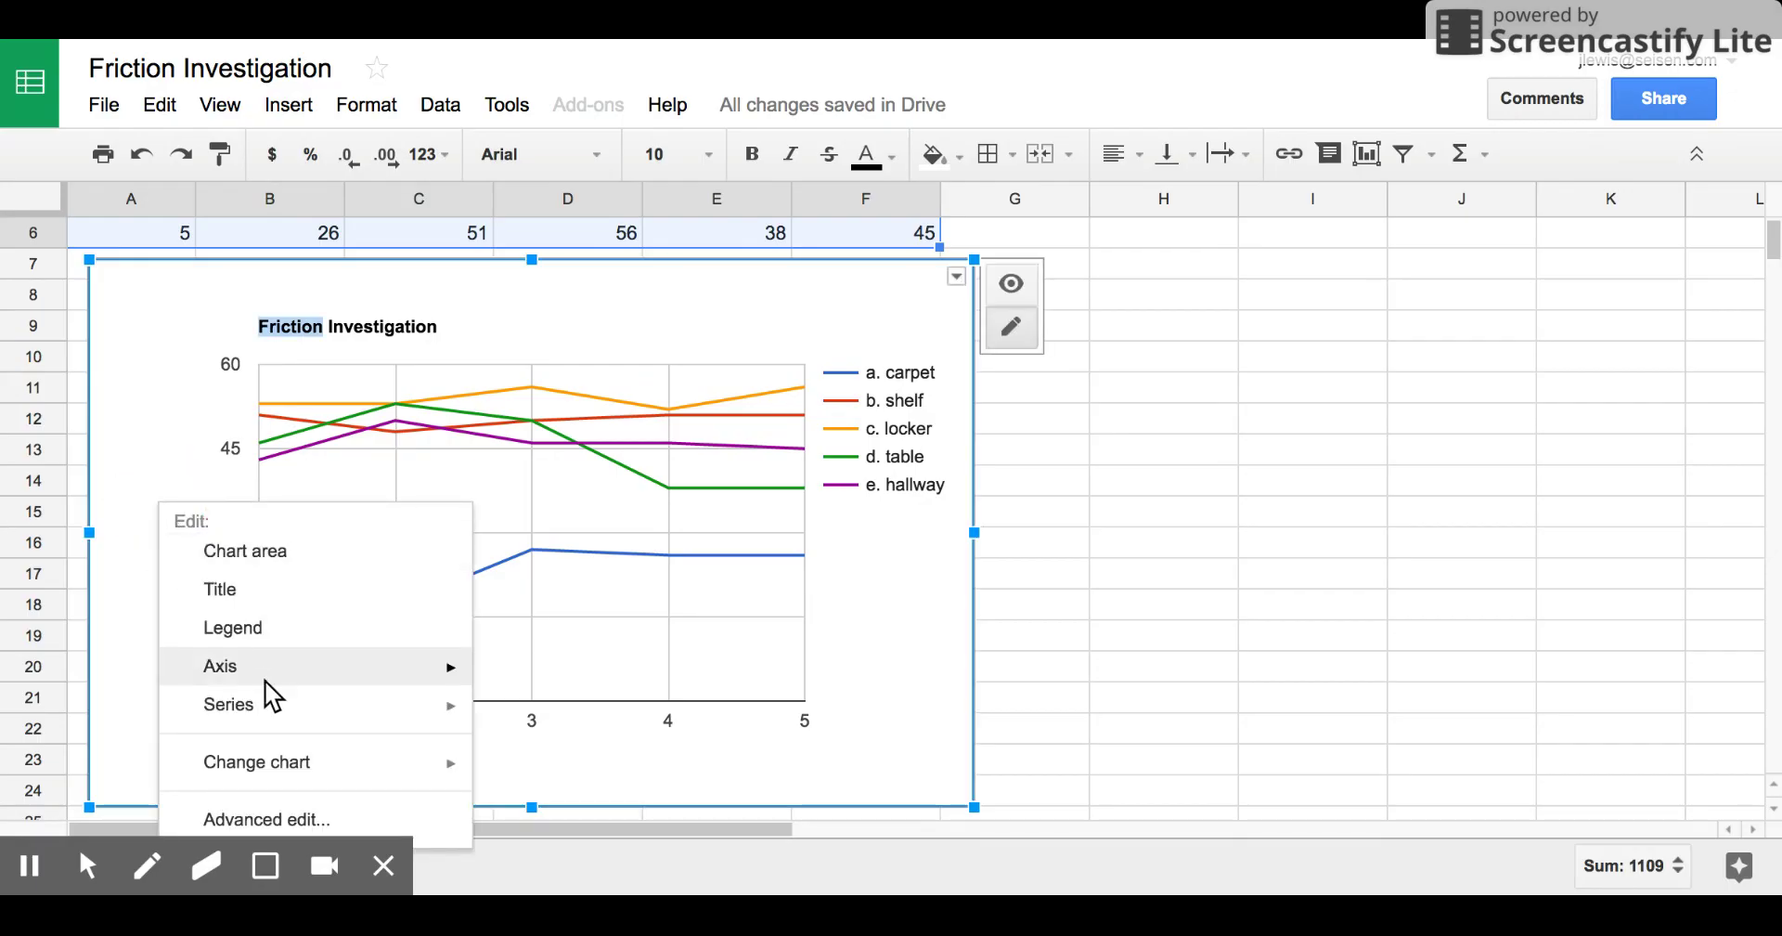
mouse_move(281, 672)
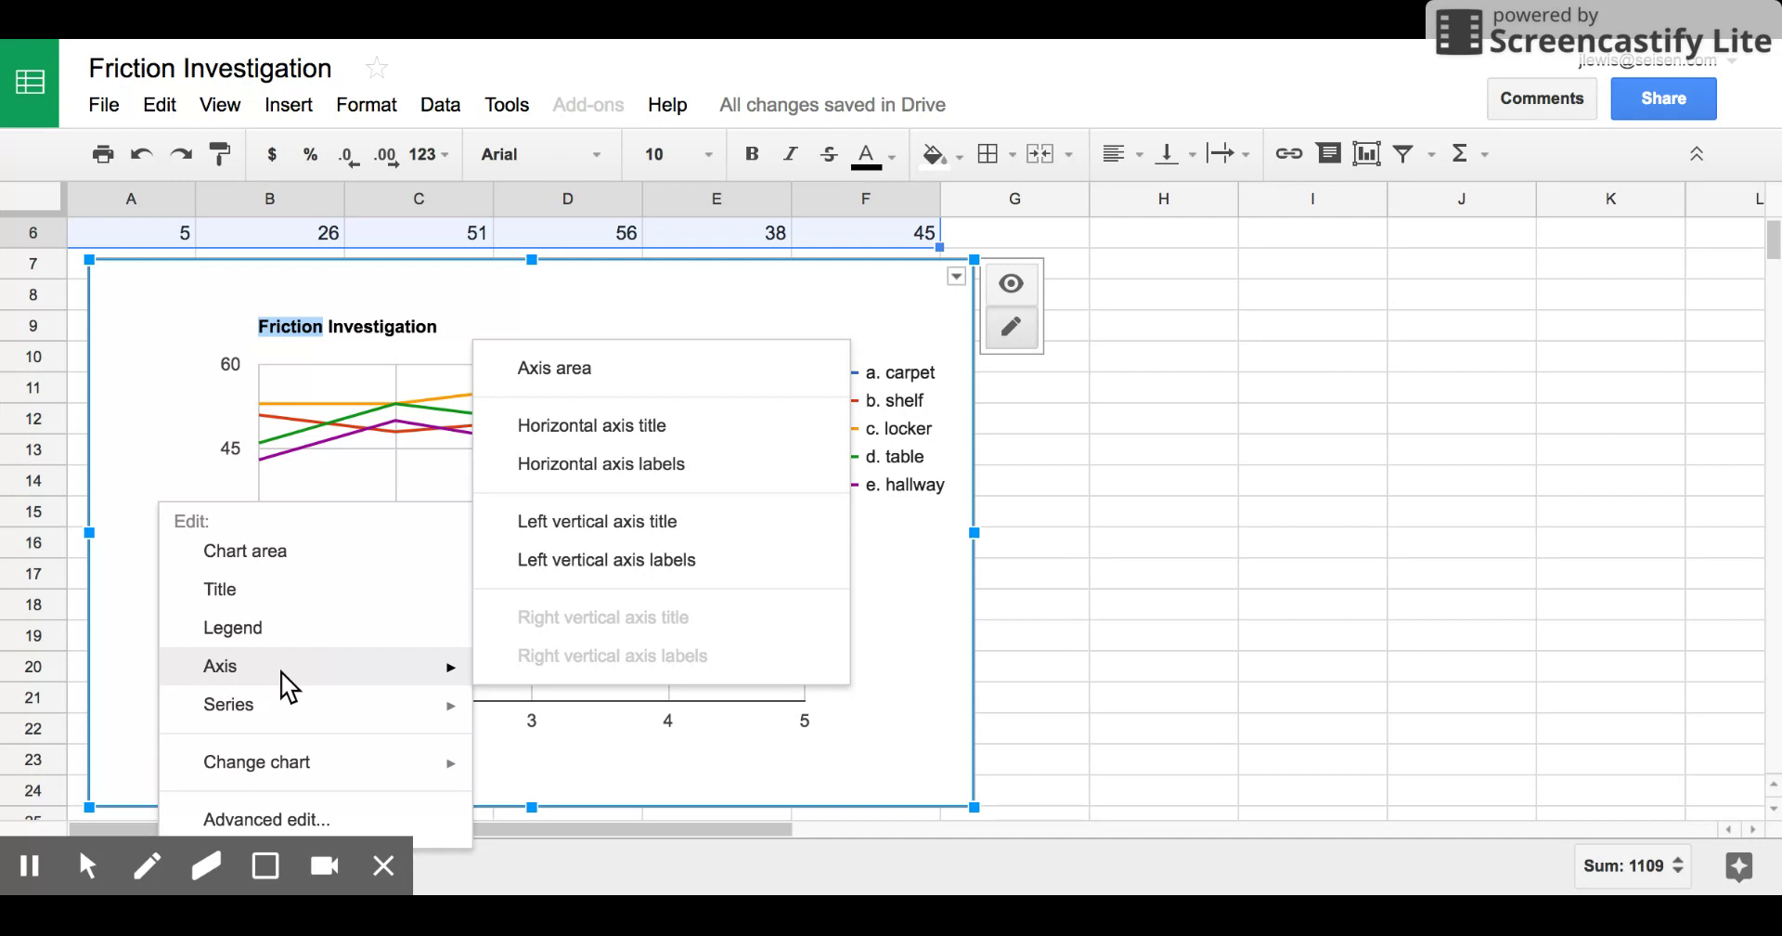
left_click(628, 519)
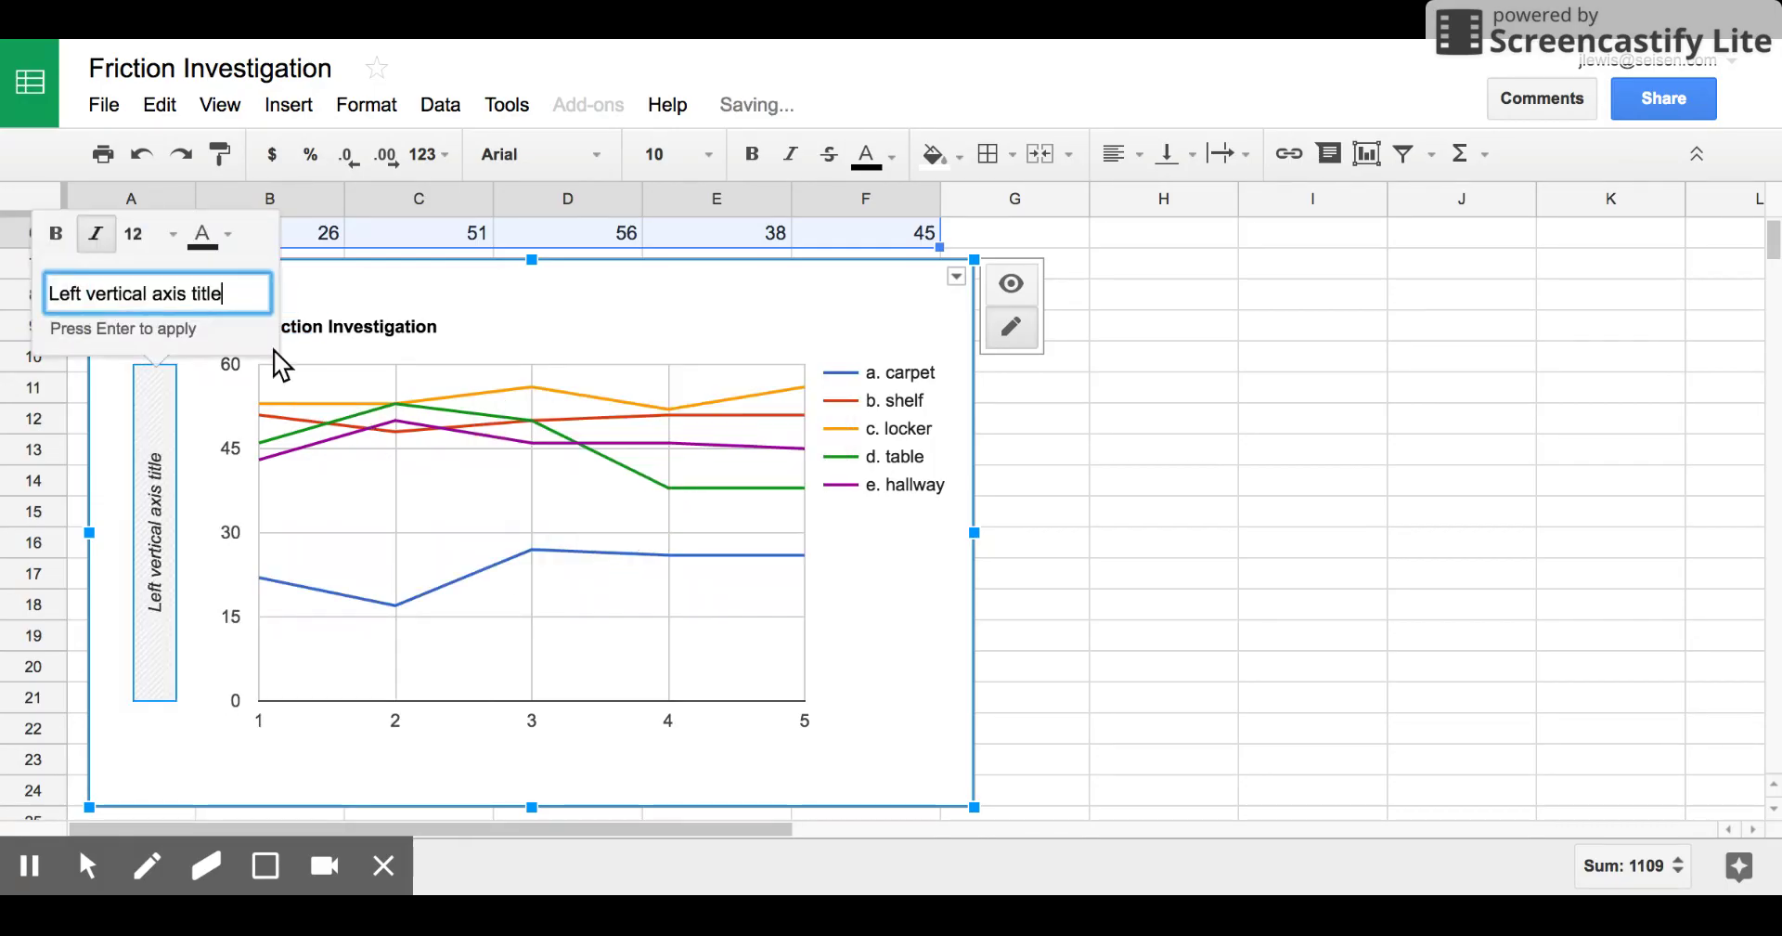
triple_click(122, 288)
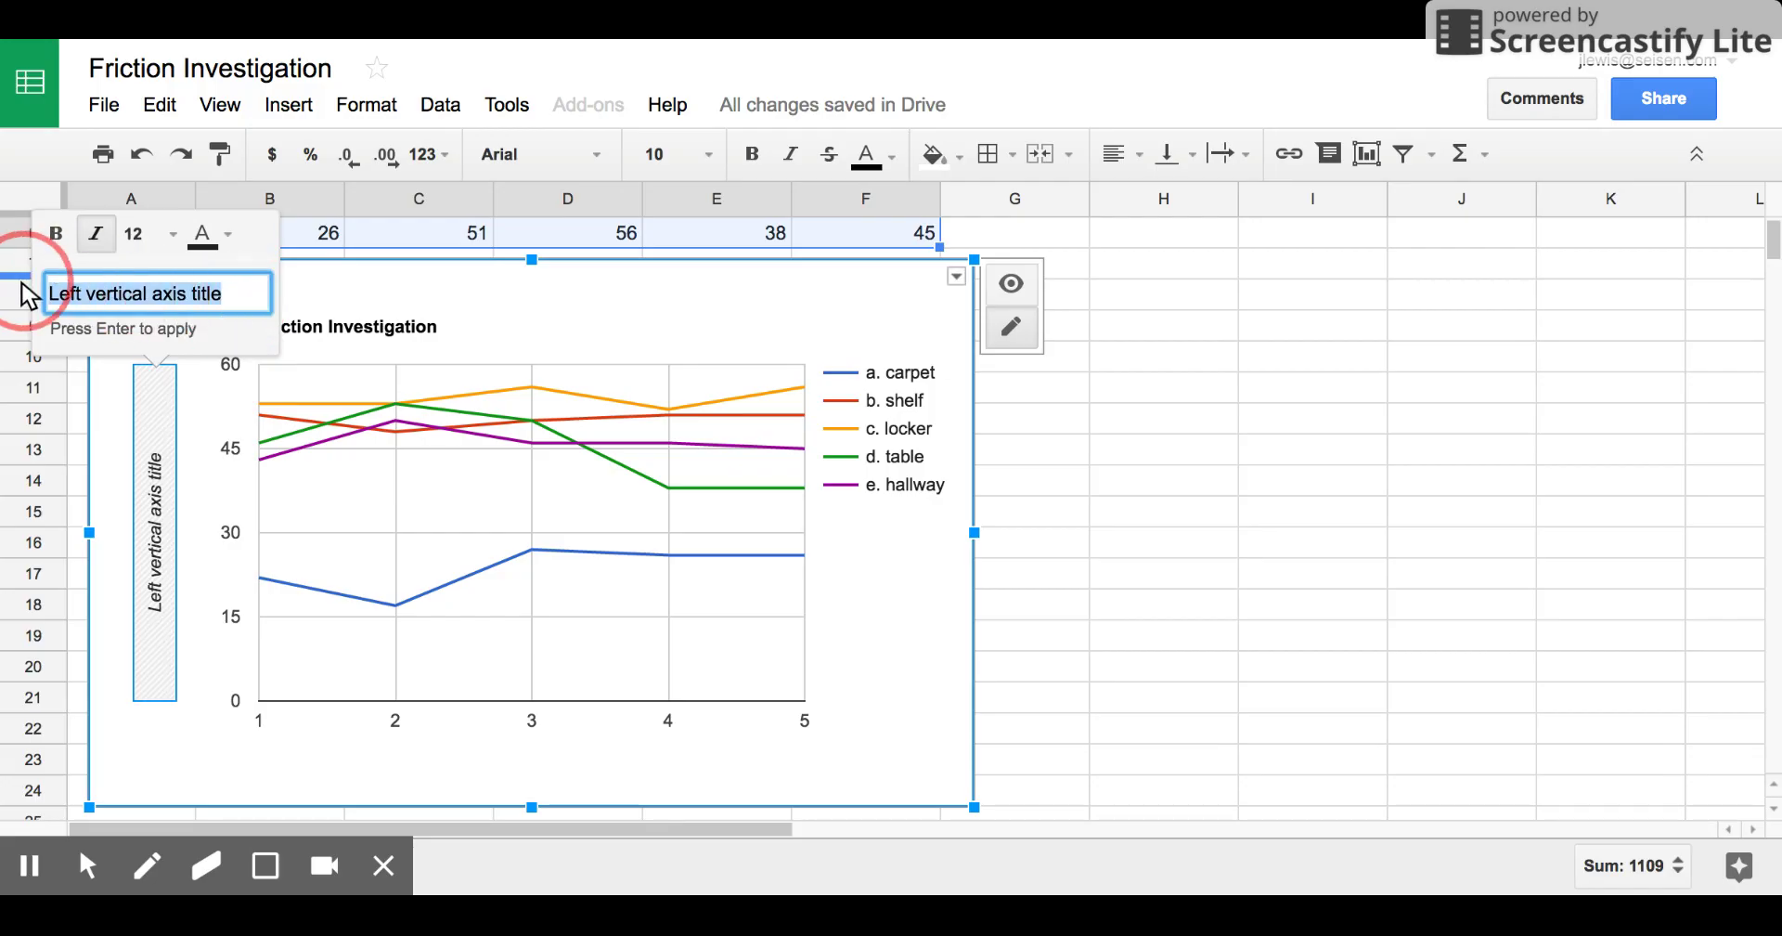
type("Cem")
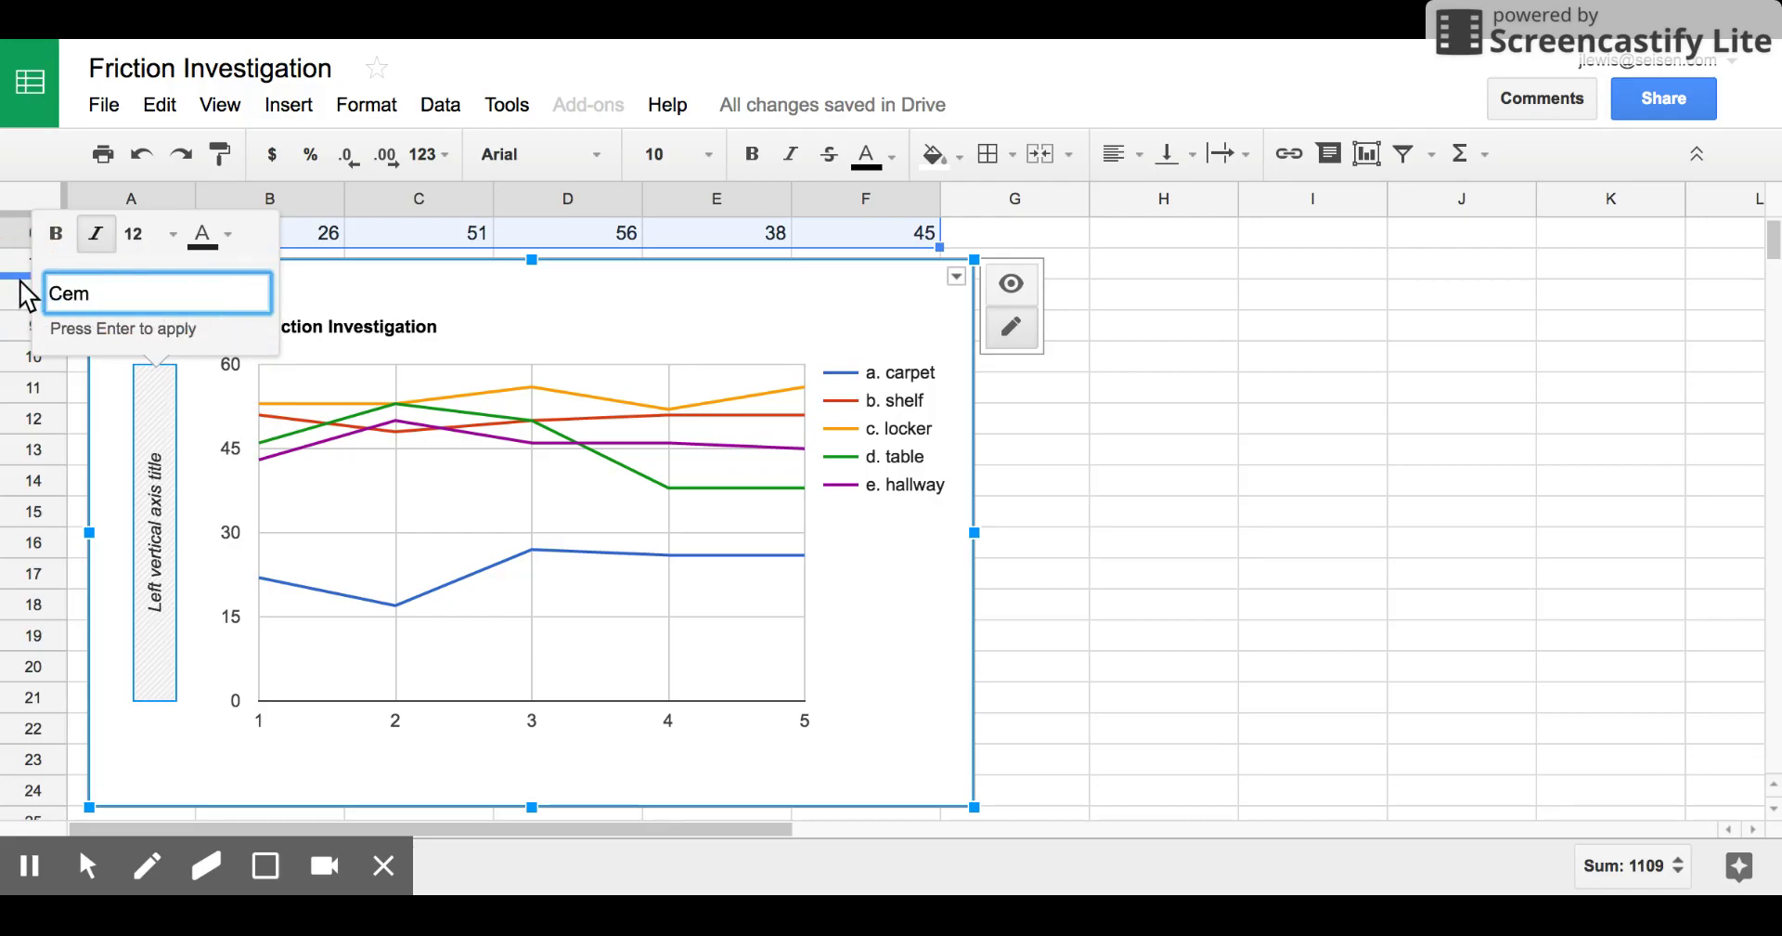
key("BackSpace")
type("ntimeters")
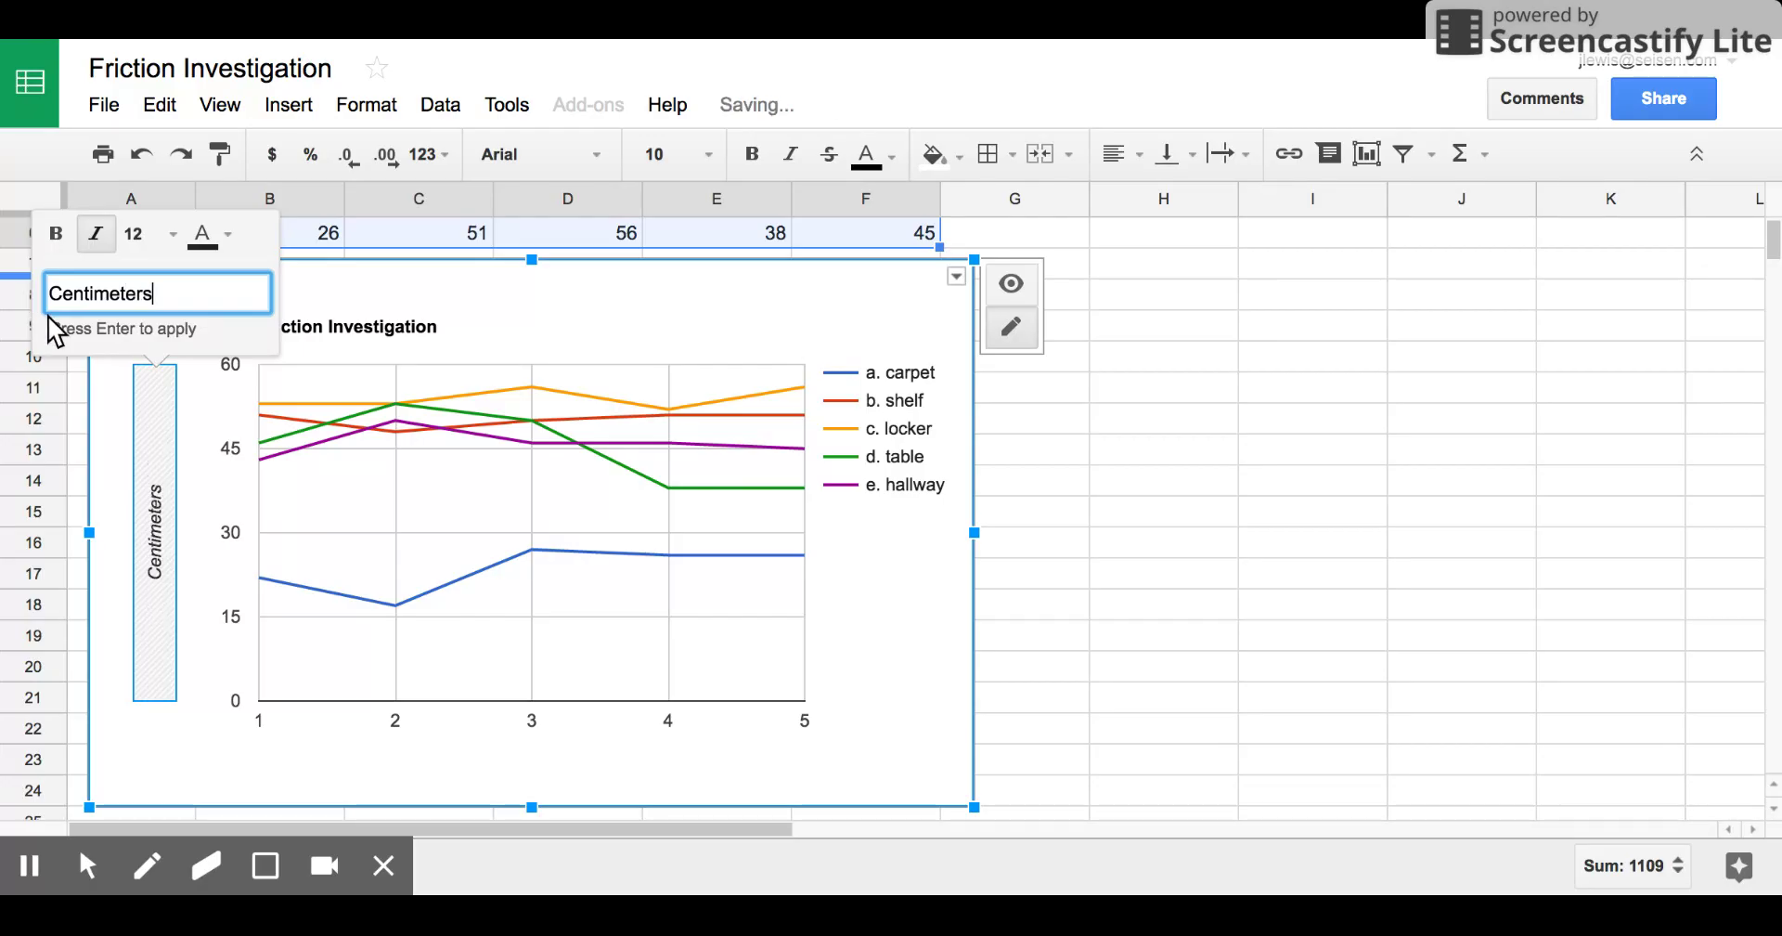
Add the horizontal axis title "Attempts" to the line chart and deselect the chart.
right_click(522, 752)
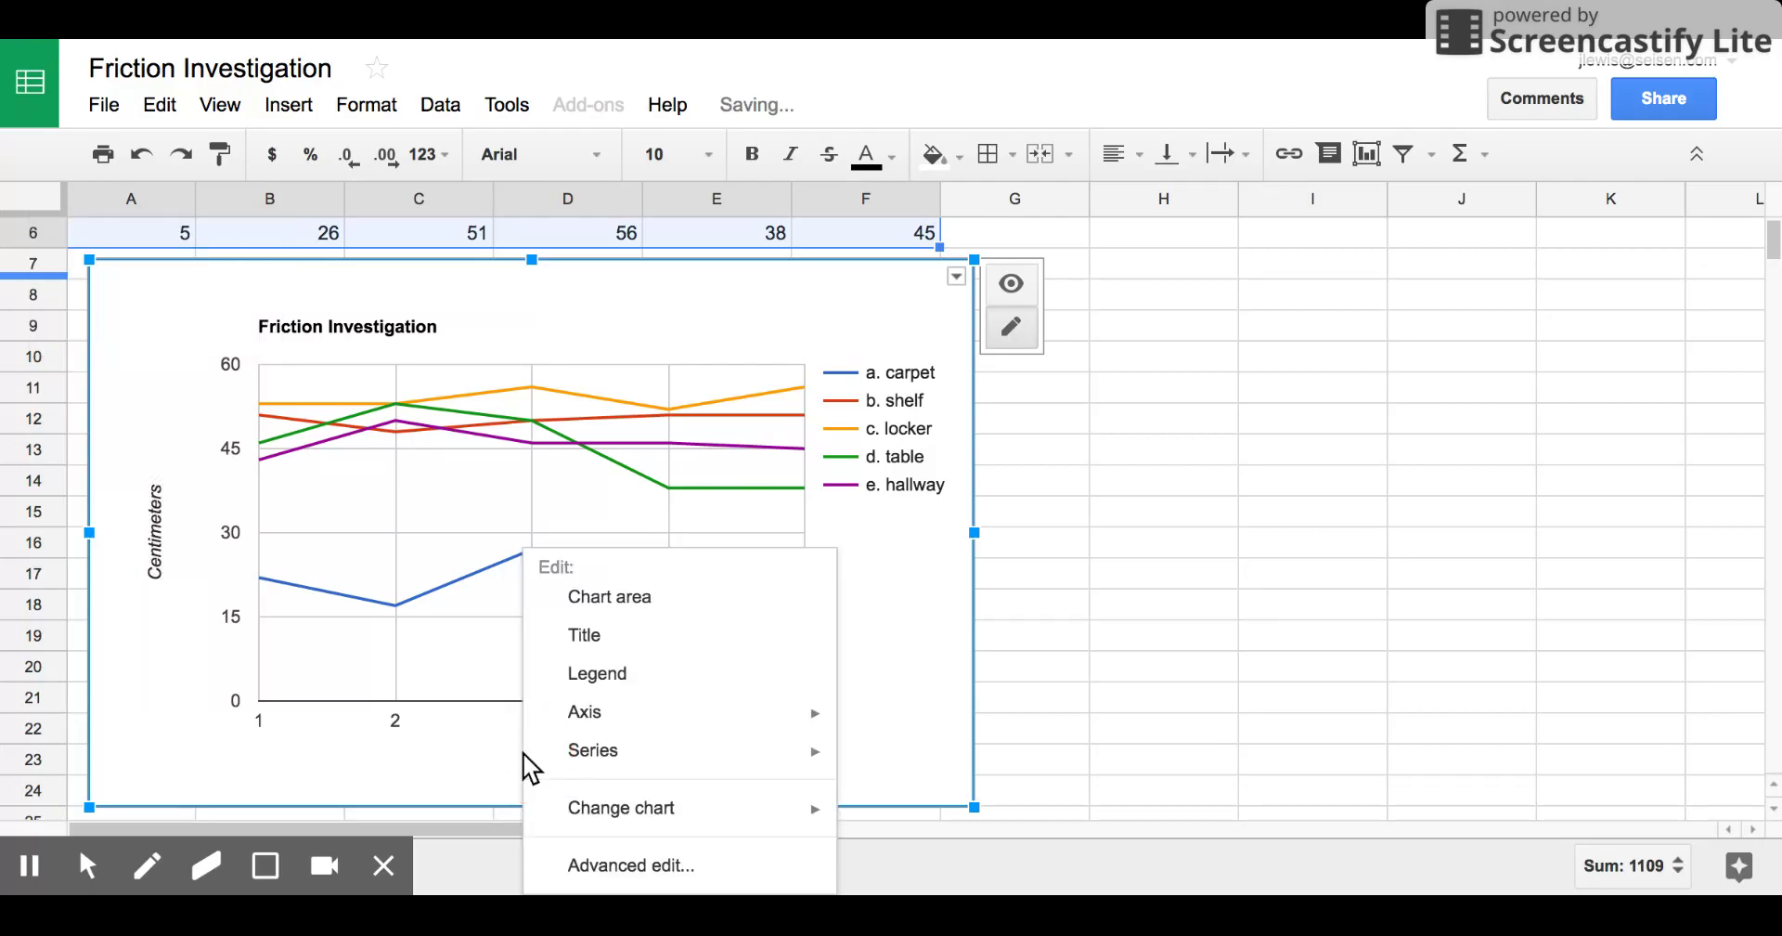
mouse_move(597, 706)
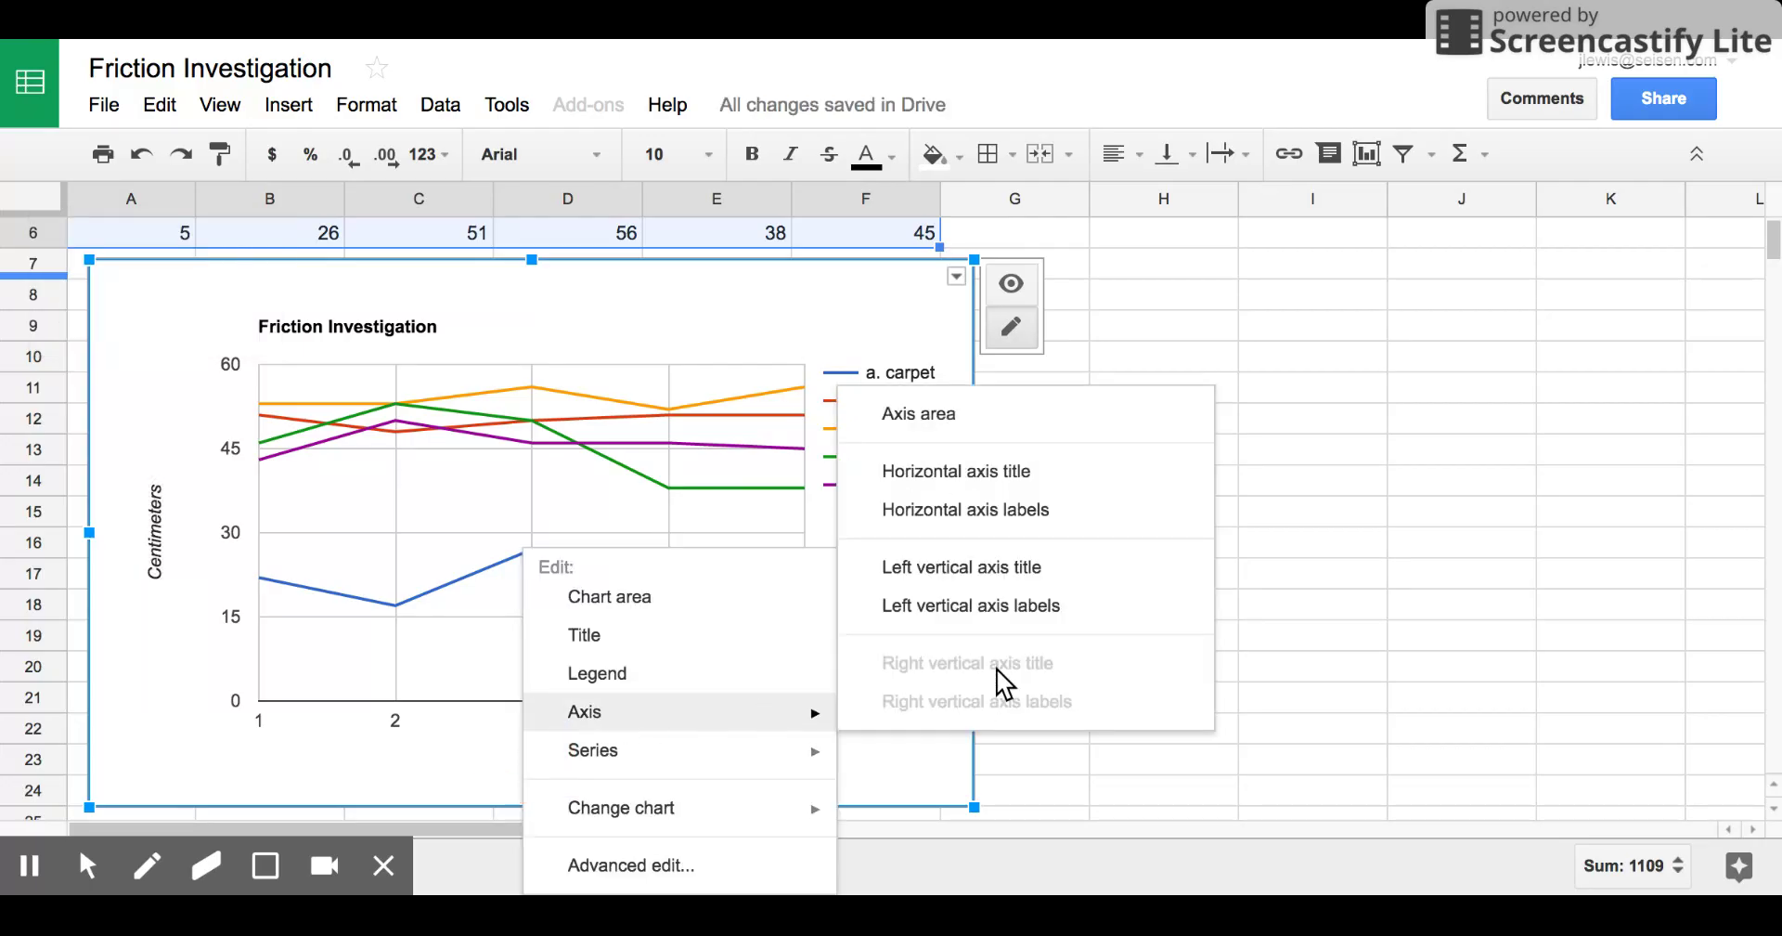
left_click(993, 475)
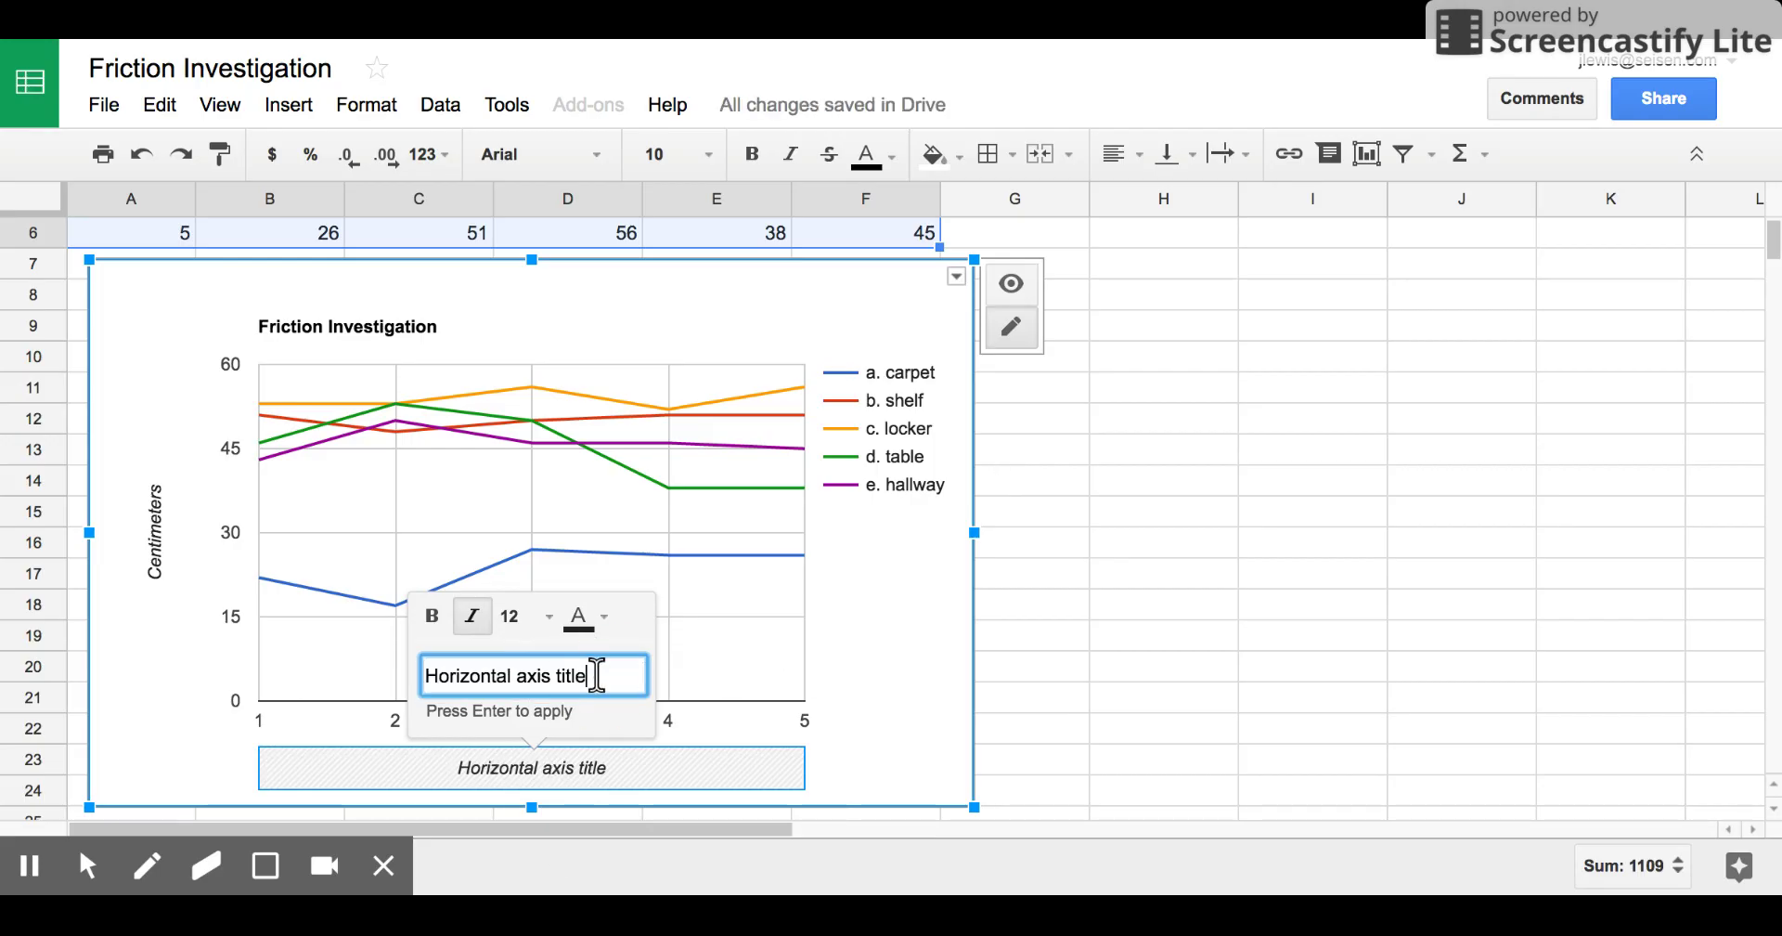
left_click_drag(594, 676, 419, 682)
type("A")
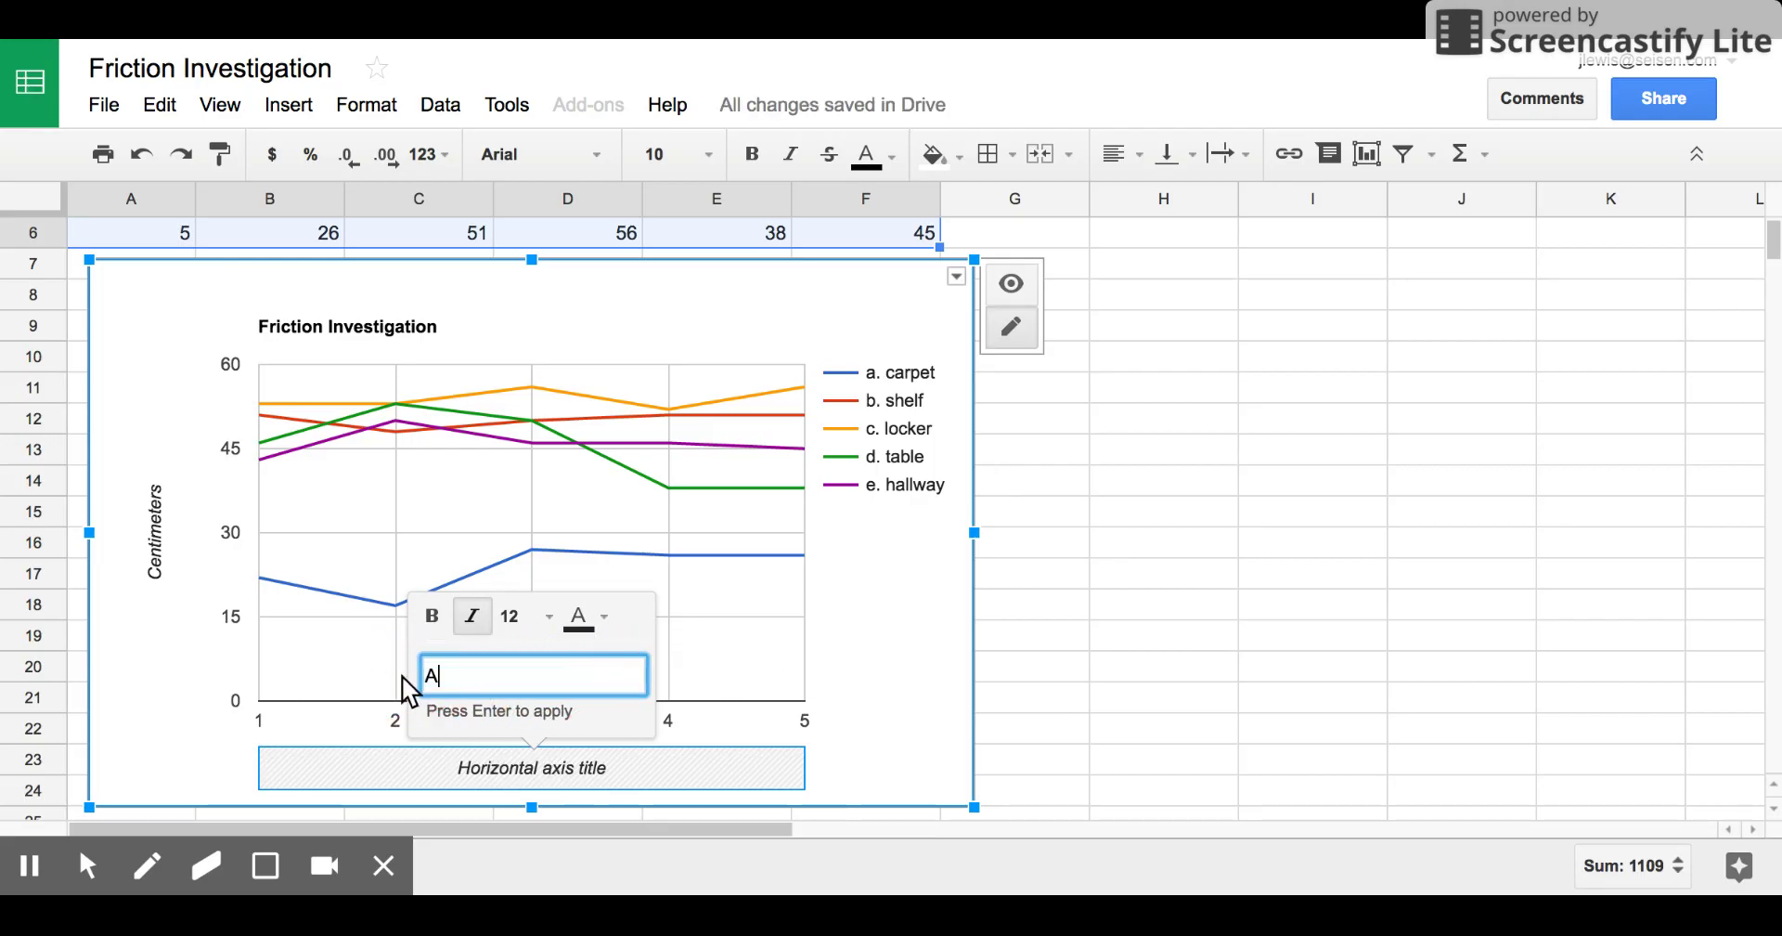
type("ttempts")
key("Return")
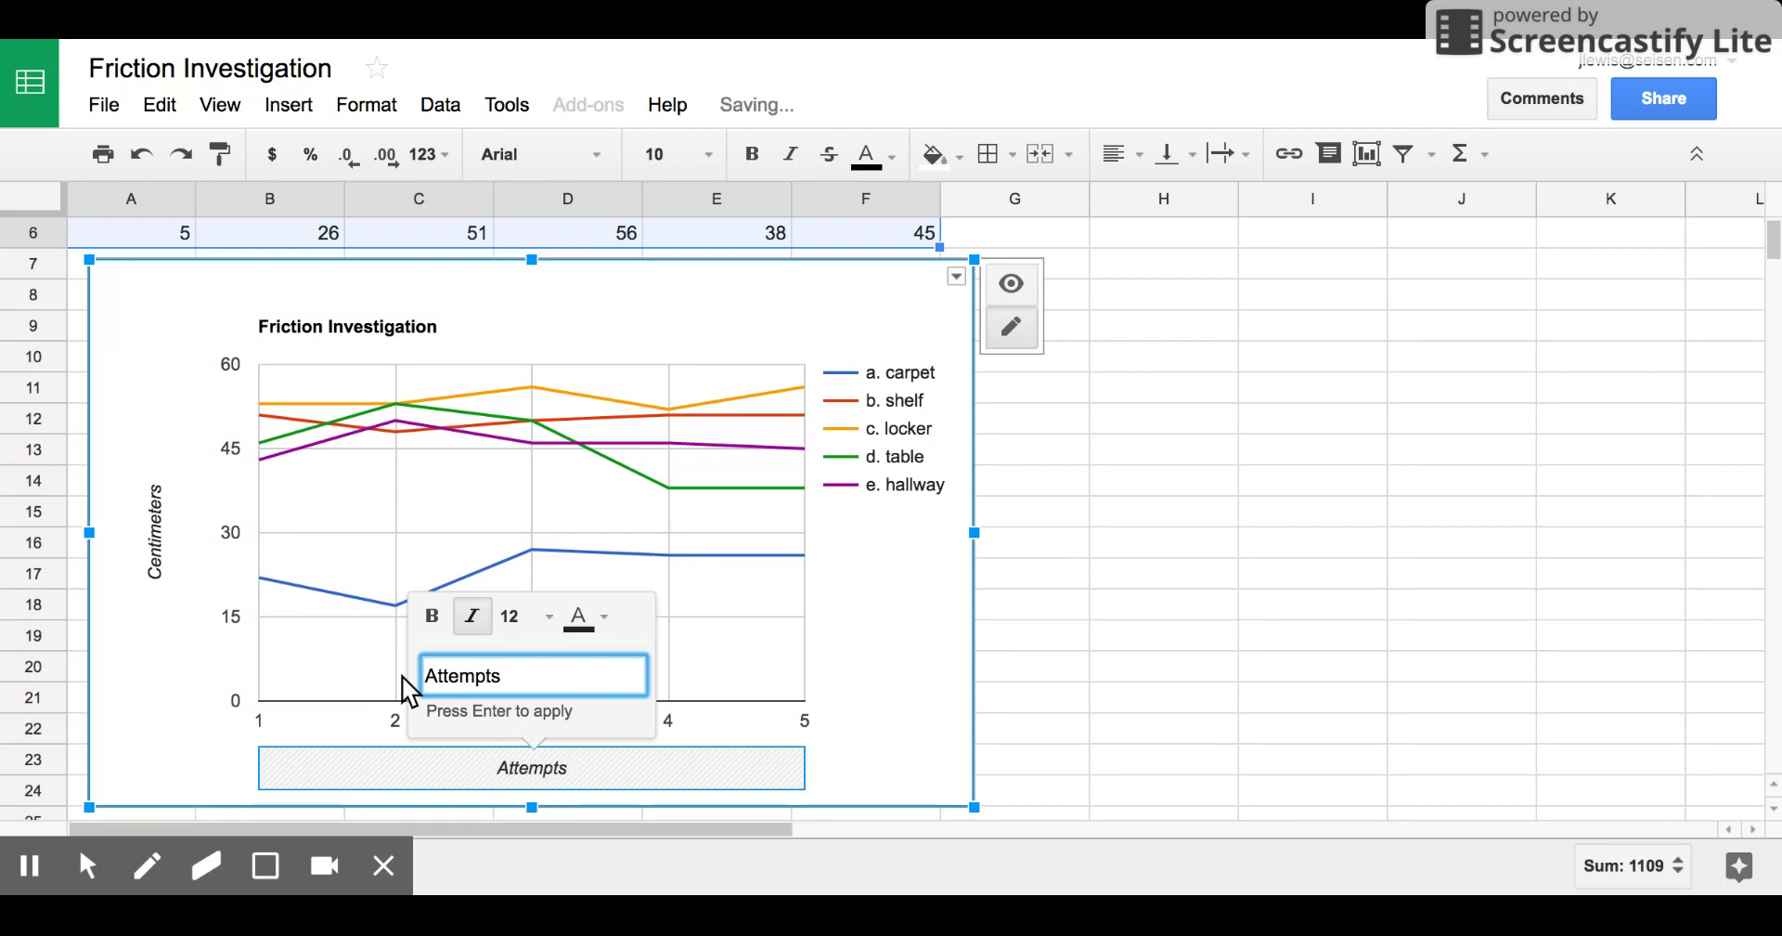
left_click(1144, 617)
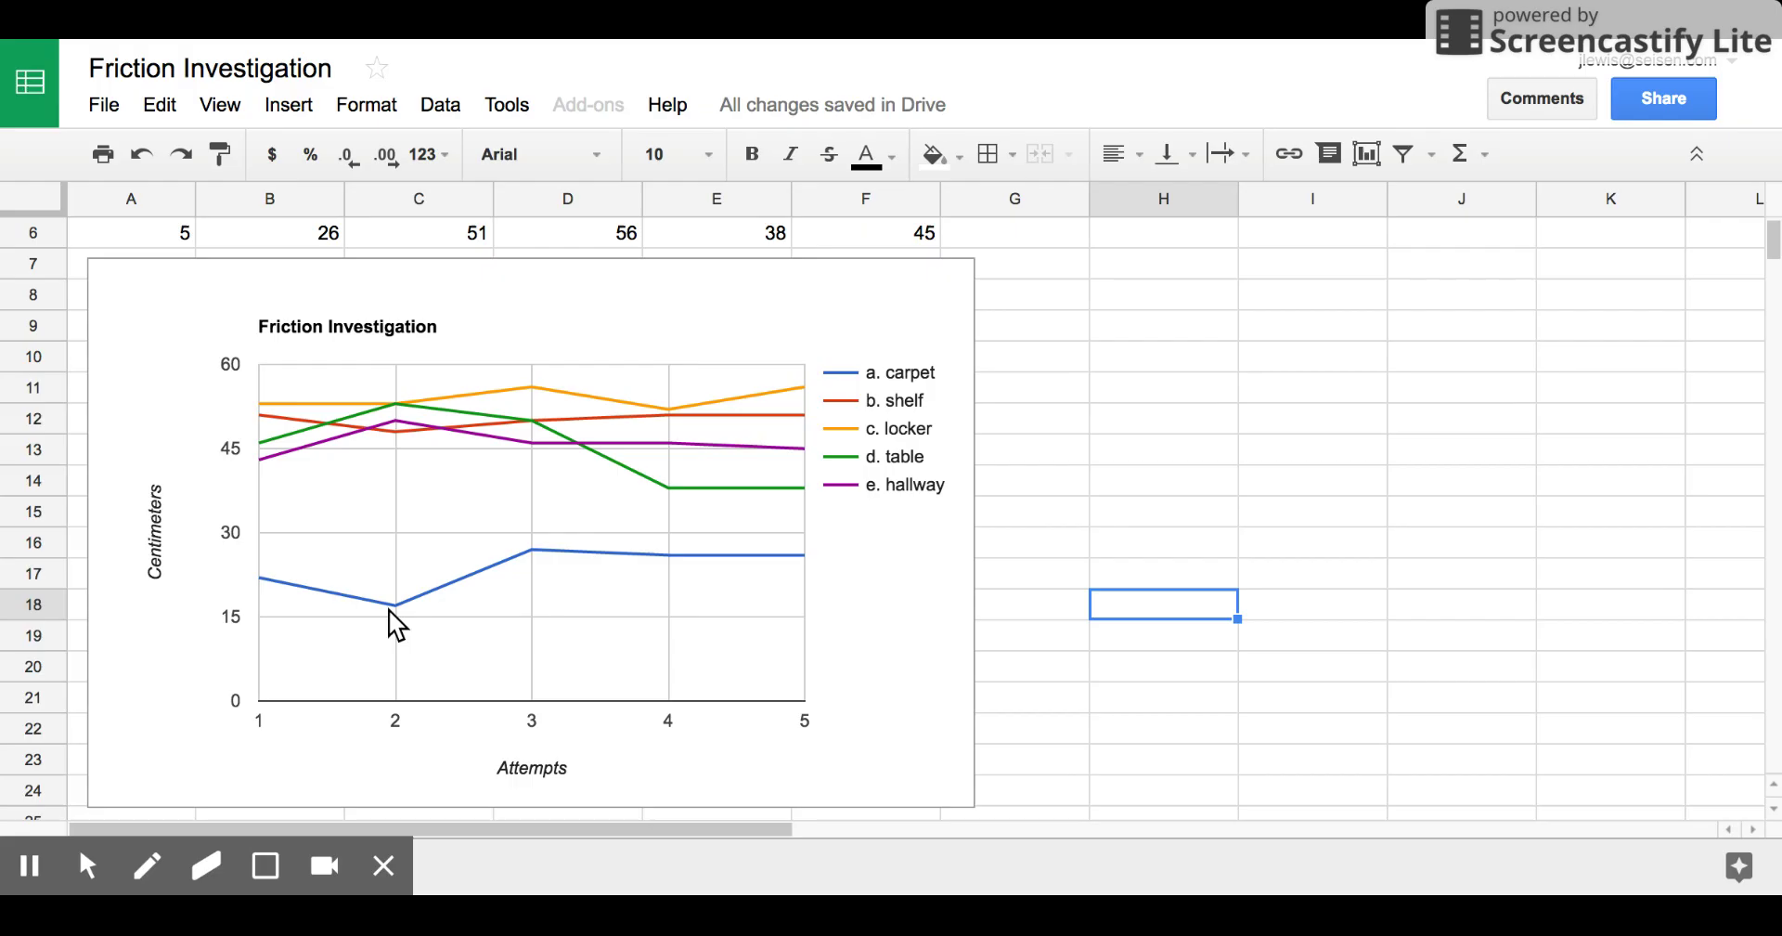
left_click(30, 865)
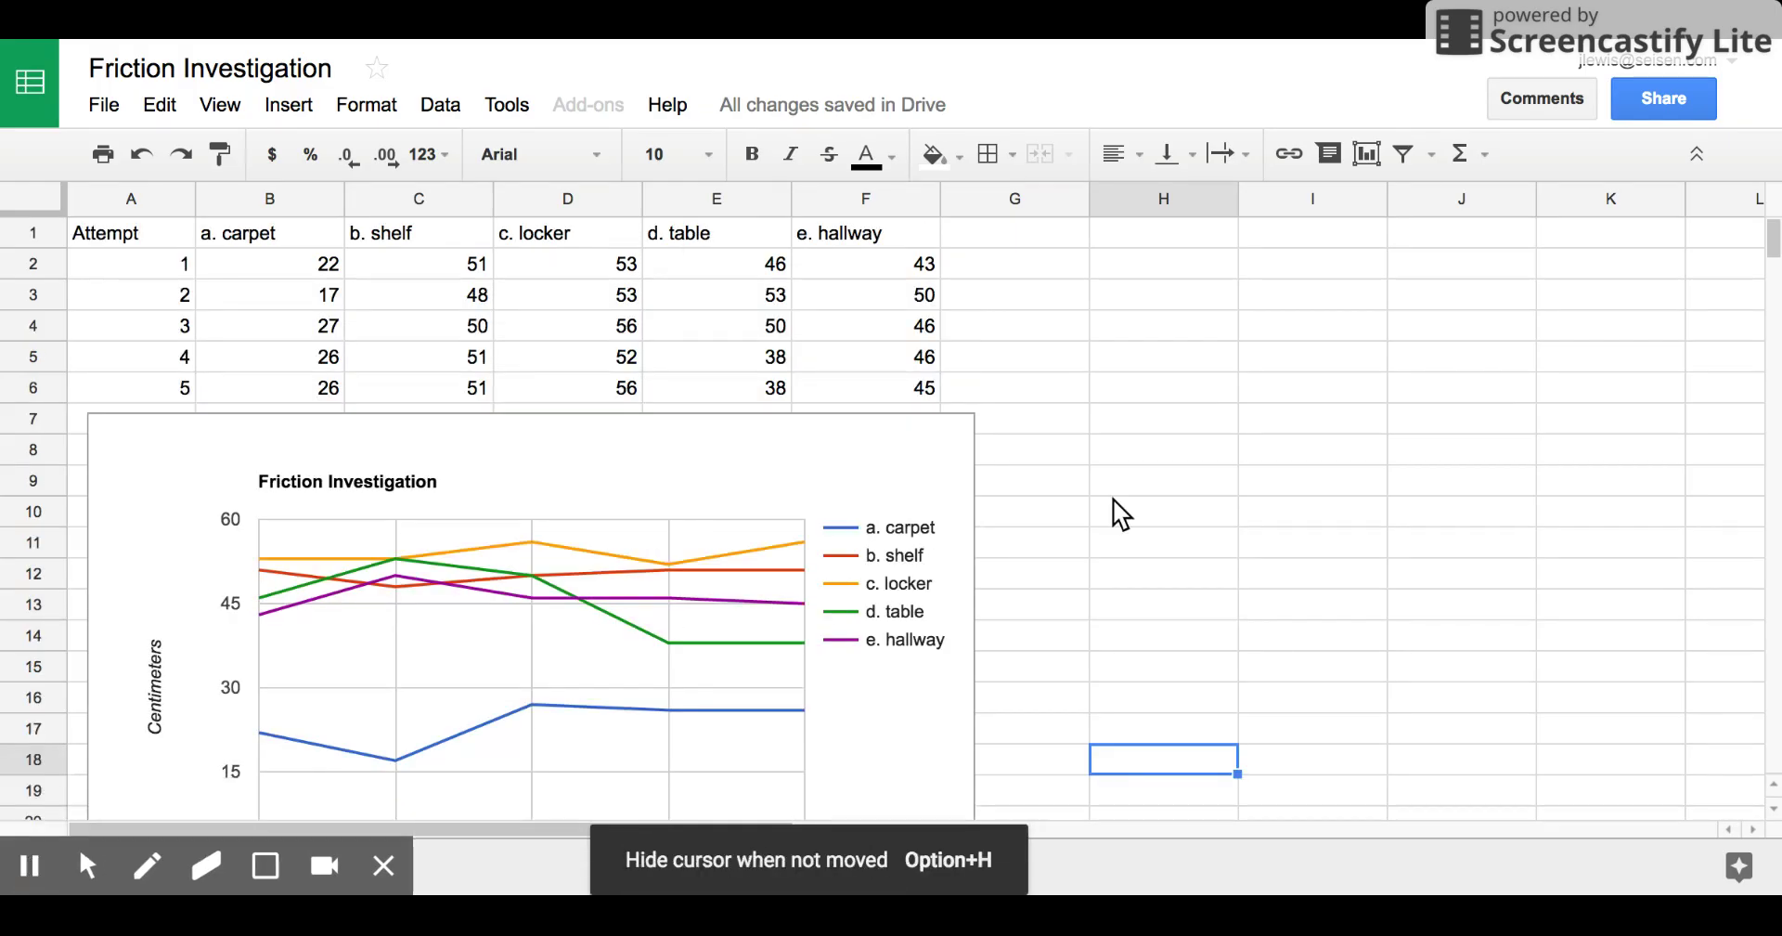
scroll(1121, 514, "down", 1)
scroll(1120, 513, "up", 1)
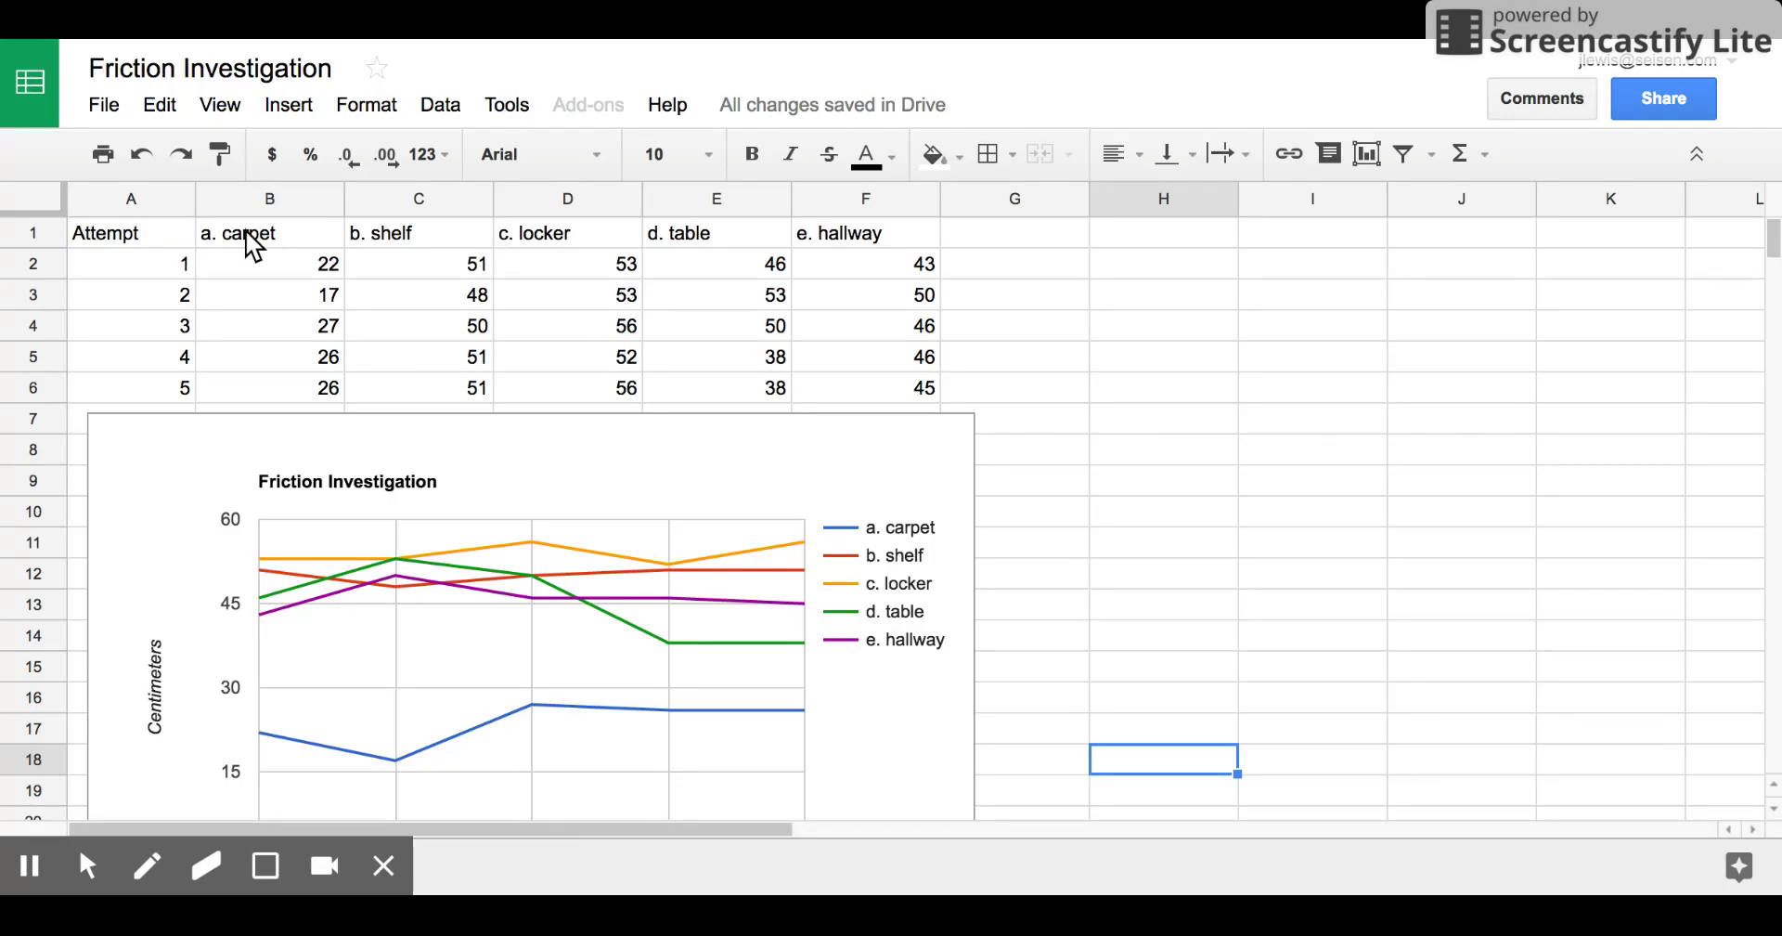
Insert the first recommended chart, with grouped vertical columns per surface, from B1:F6 without the Attempt column.
left_click_drag(253, 243, 873, 388)
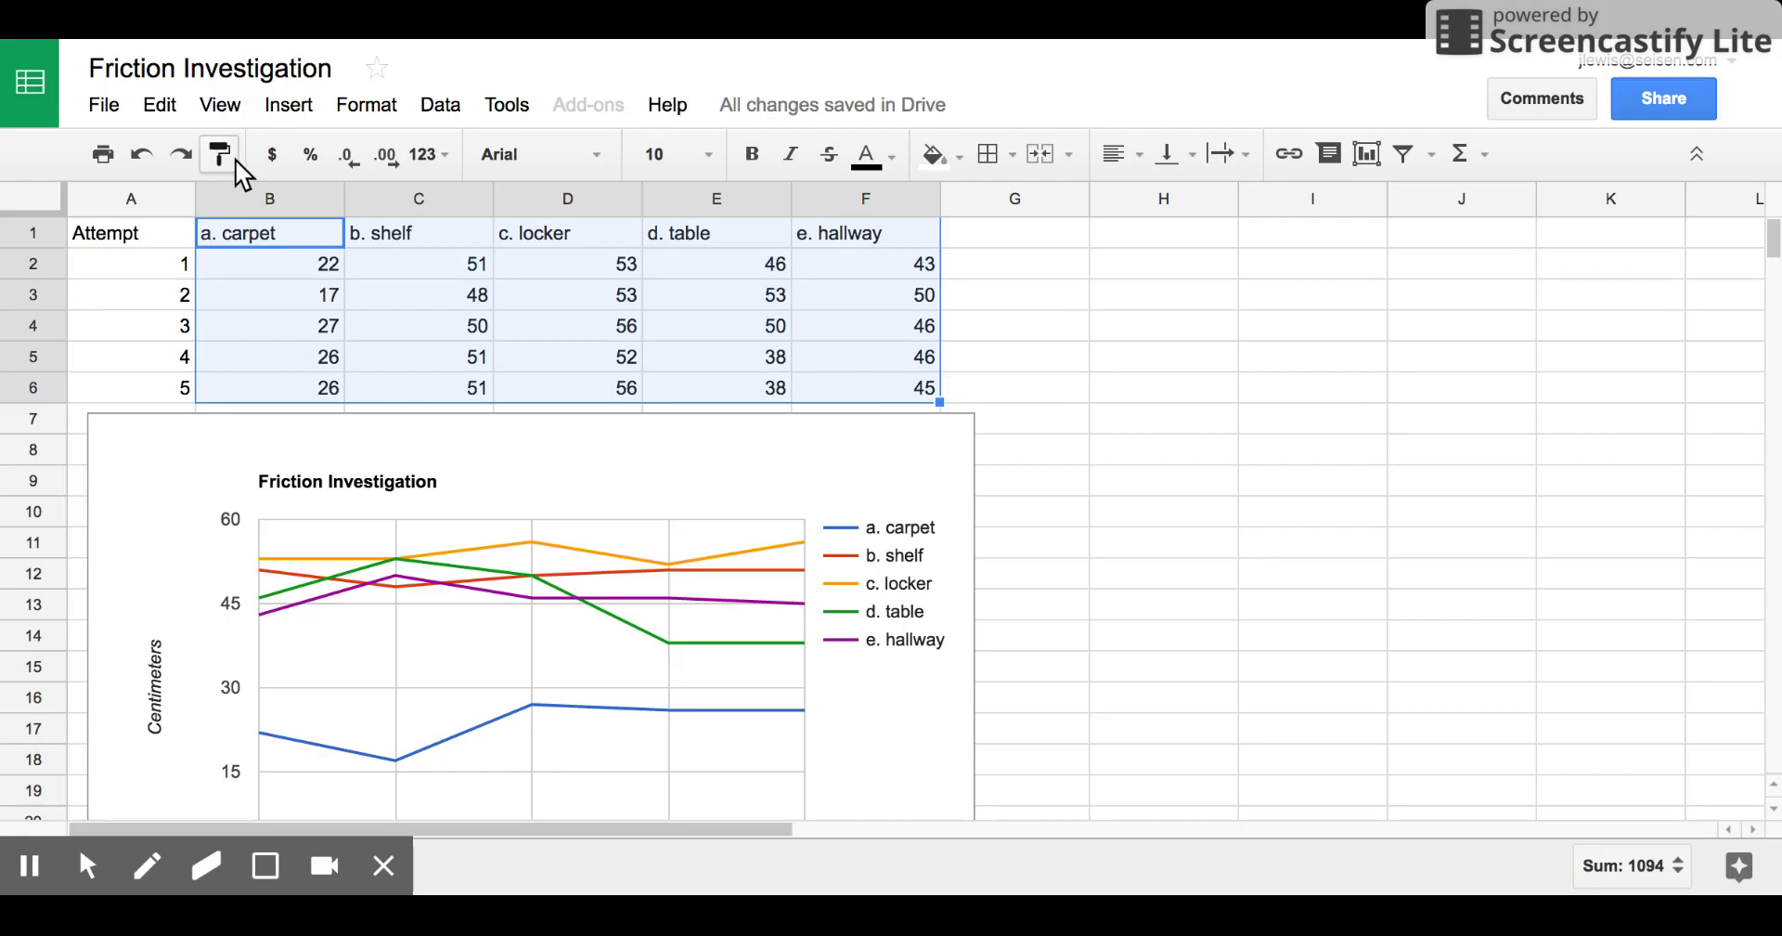
left_click(287, 108)
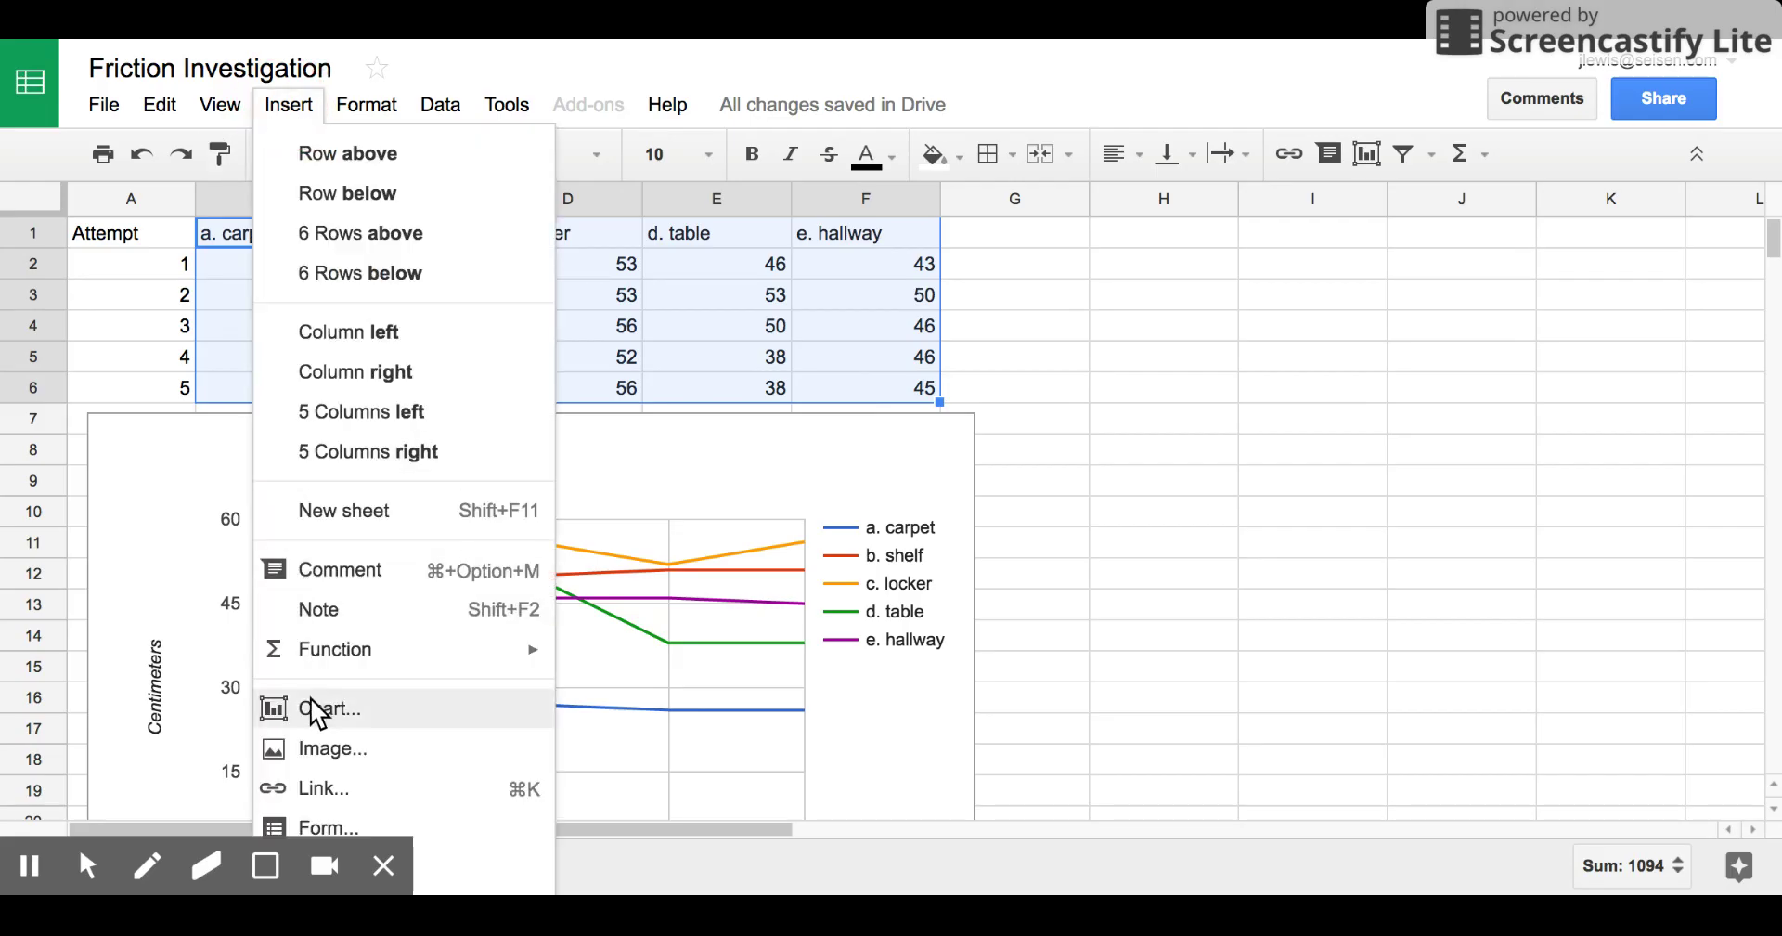
left_click(314, 707)
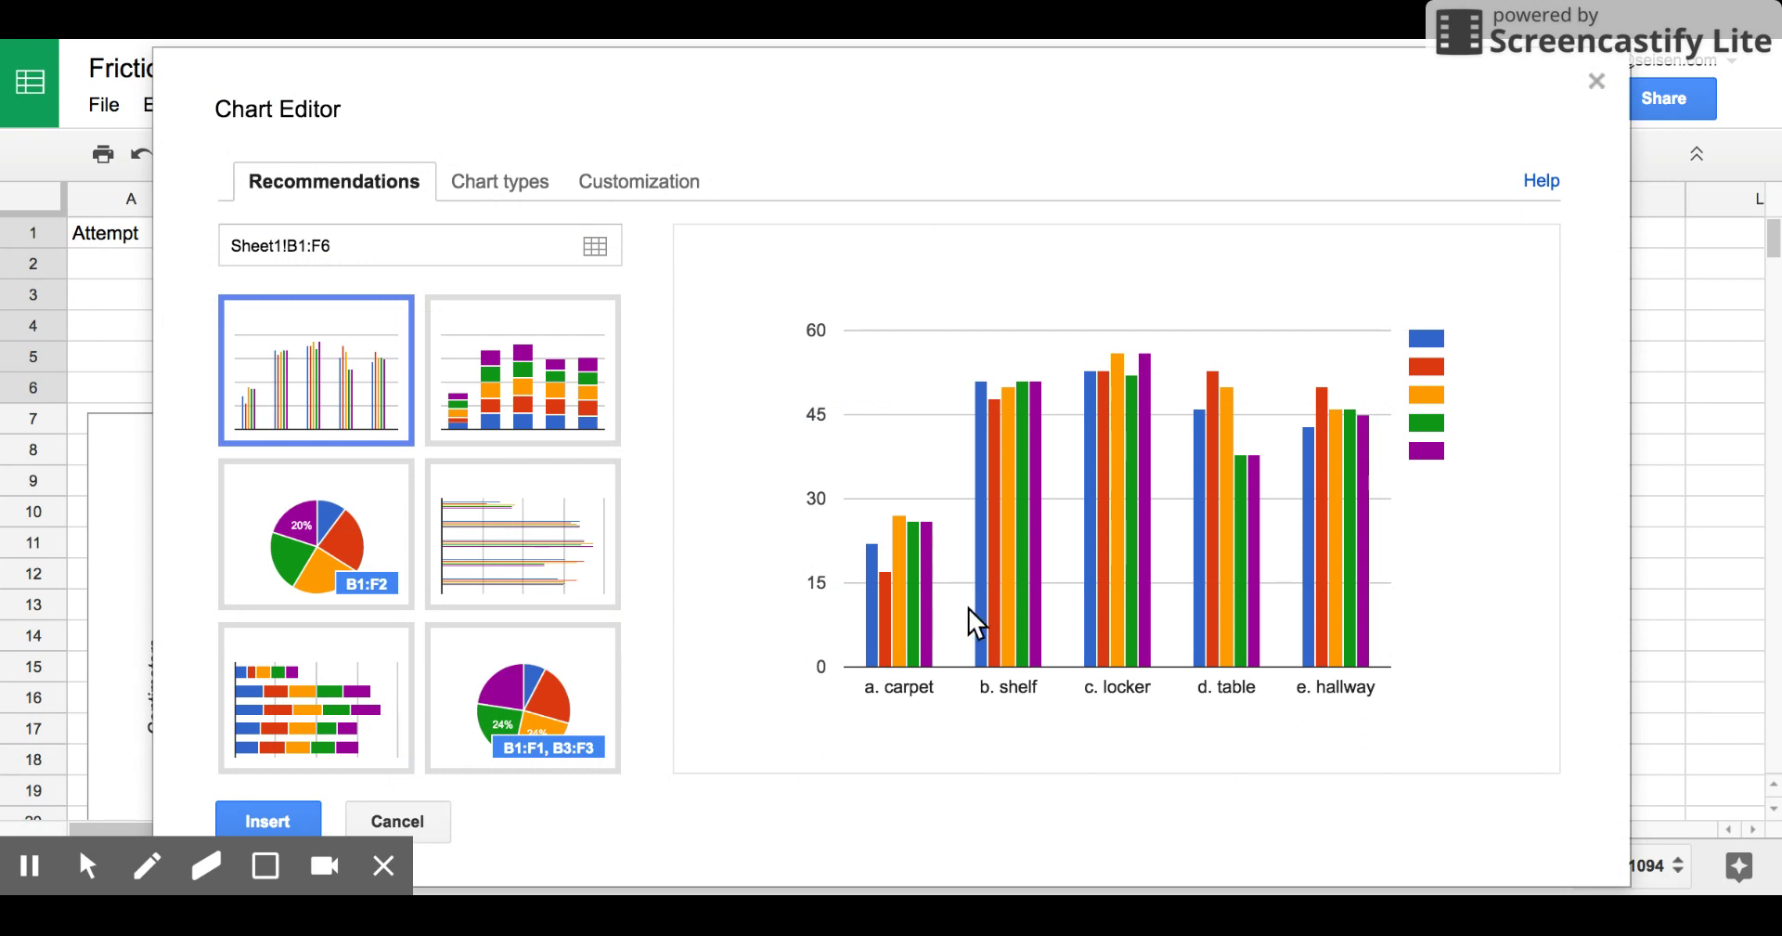
mouse_move(1327, 604)
left_click(252, 817)
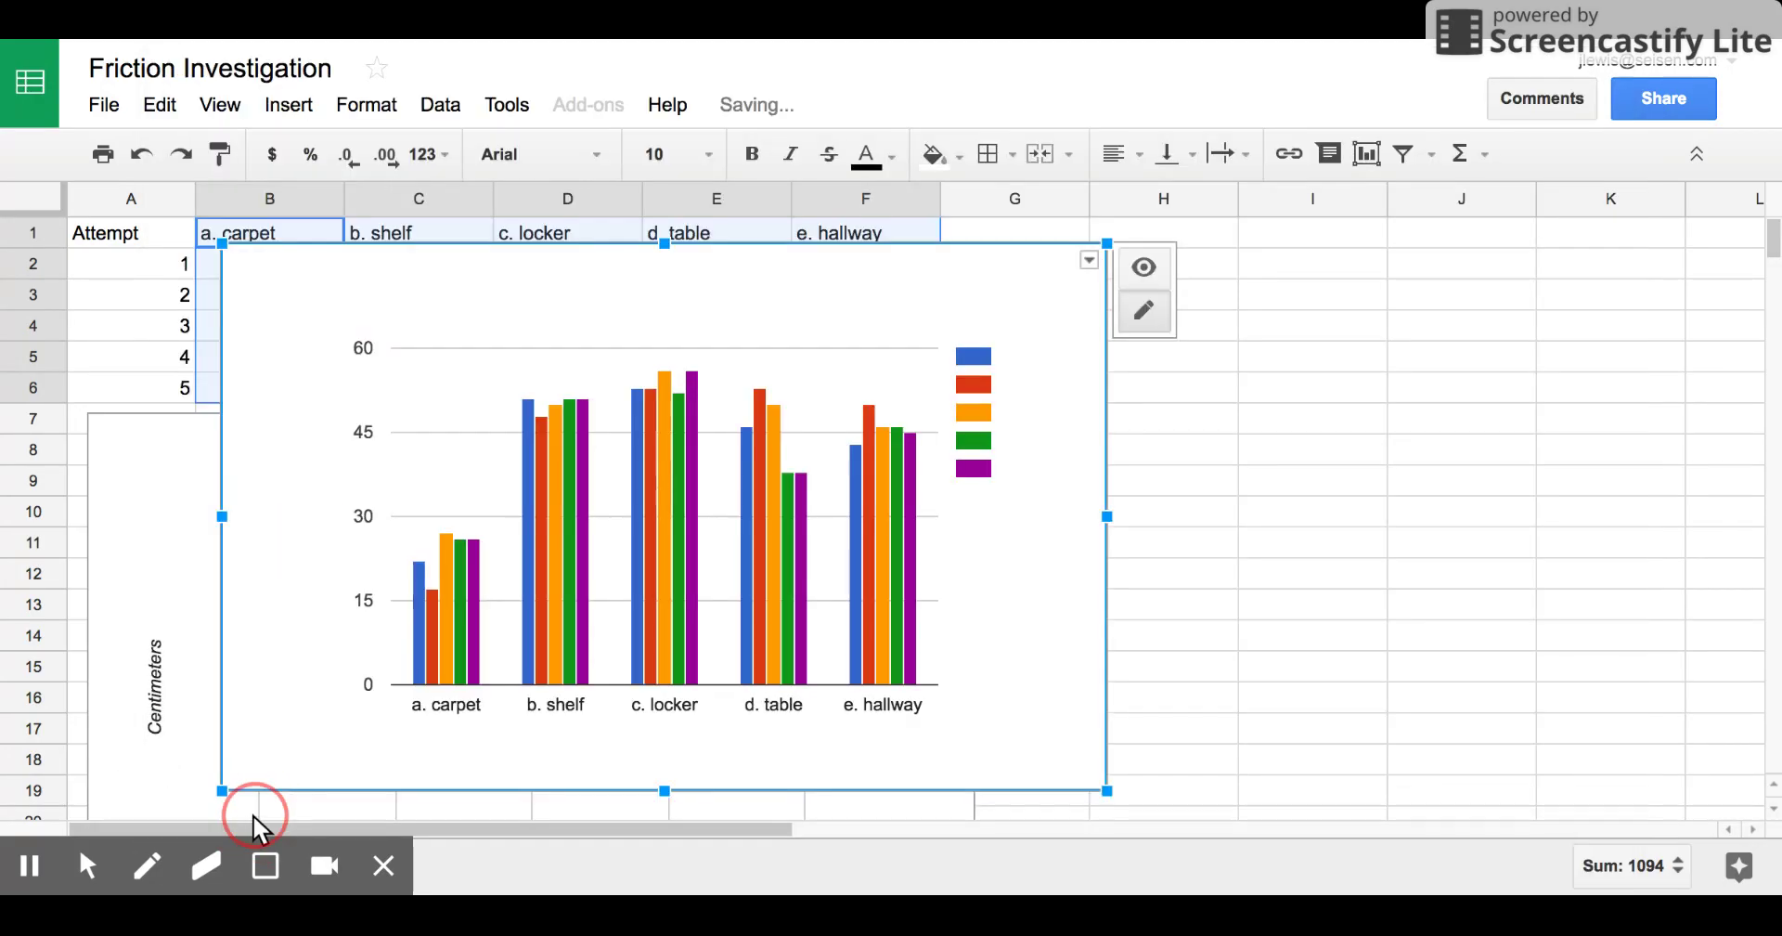
Move the column chart beside the data table and line chart, starting at column G, and deselect it.
left_click_drag(767, 318, 1519, 335)
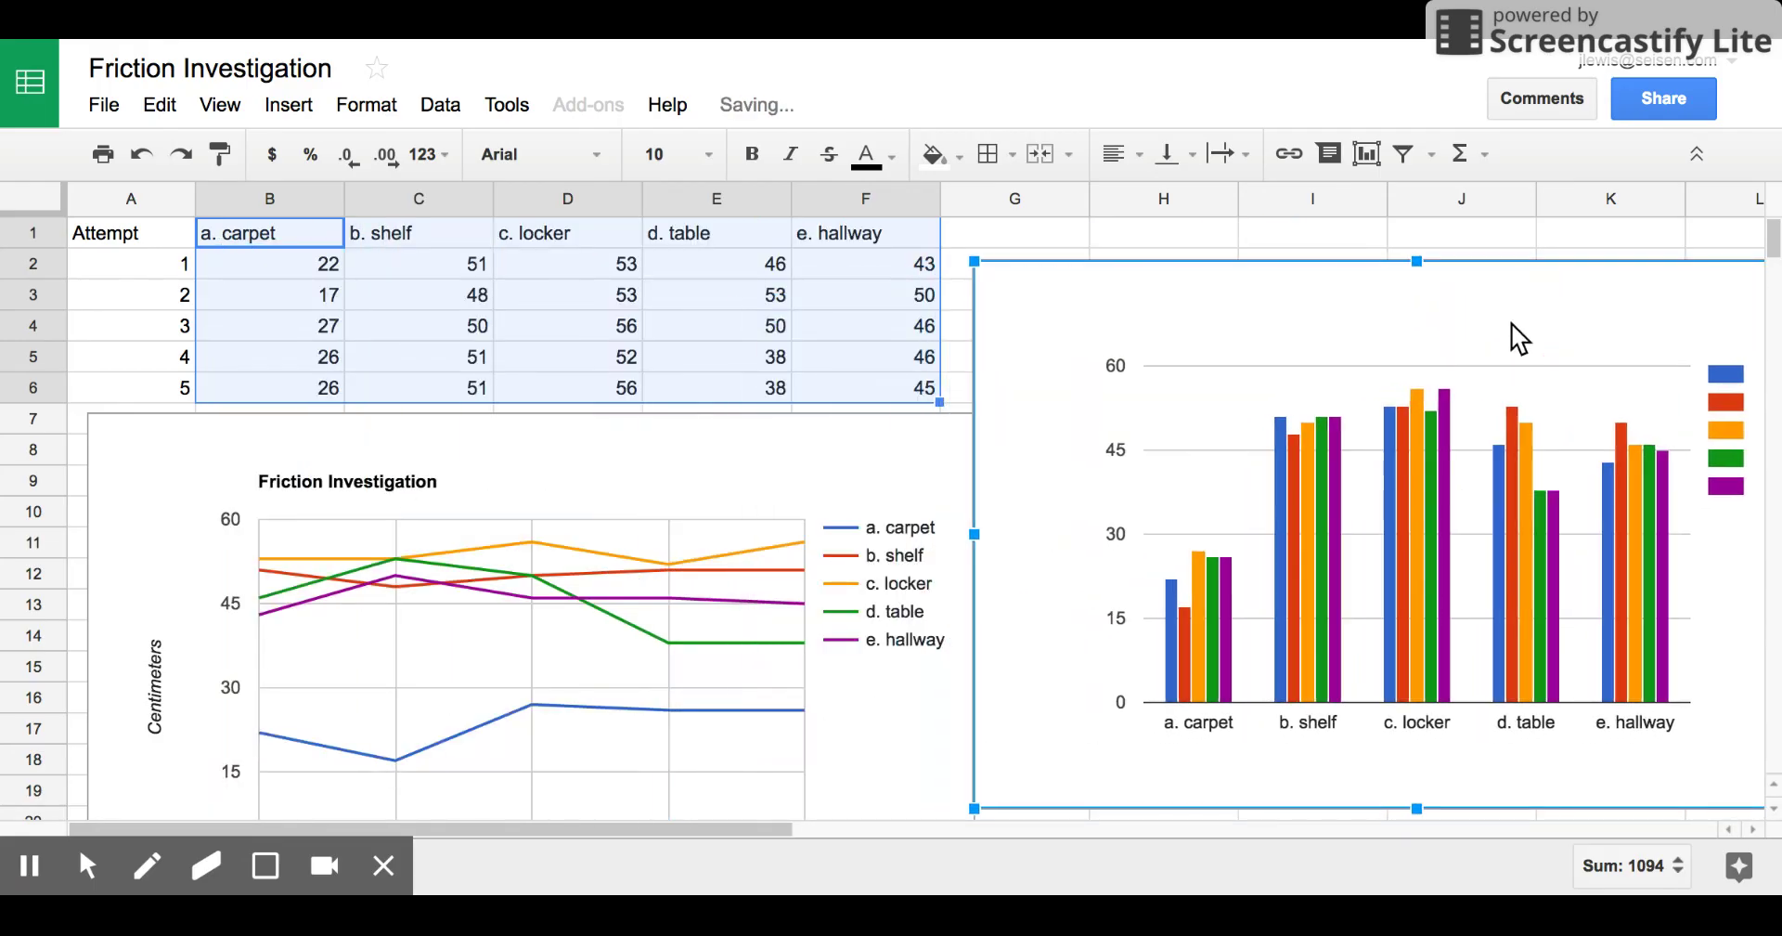
scroll(1164, 242, "right", 2)
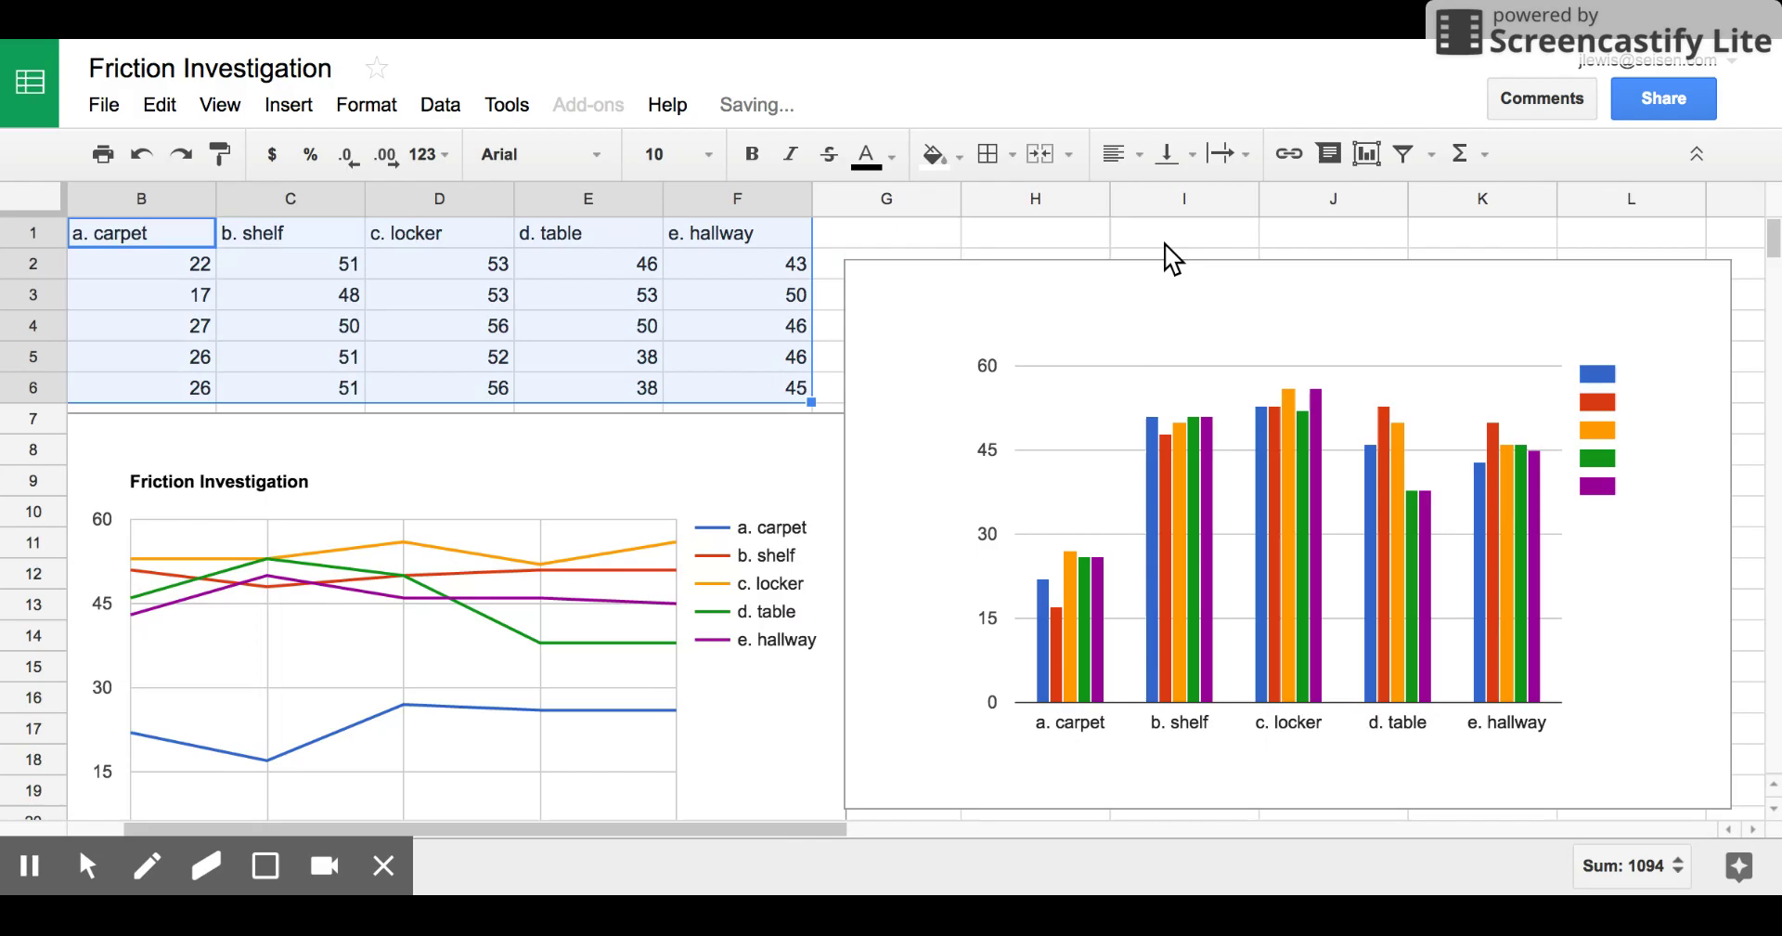
scroll(1166, 242, "right", 2)
left_click(1197, 278)
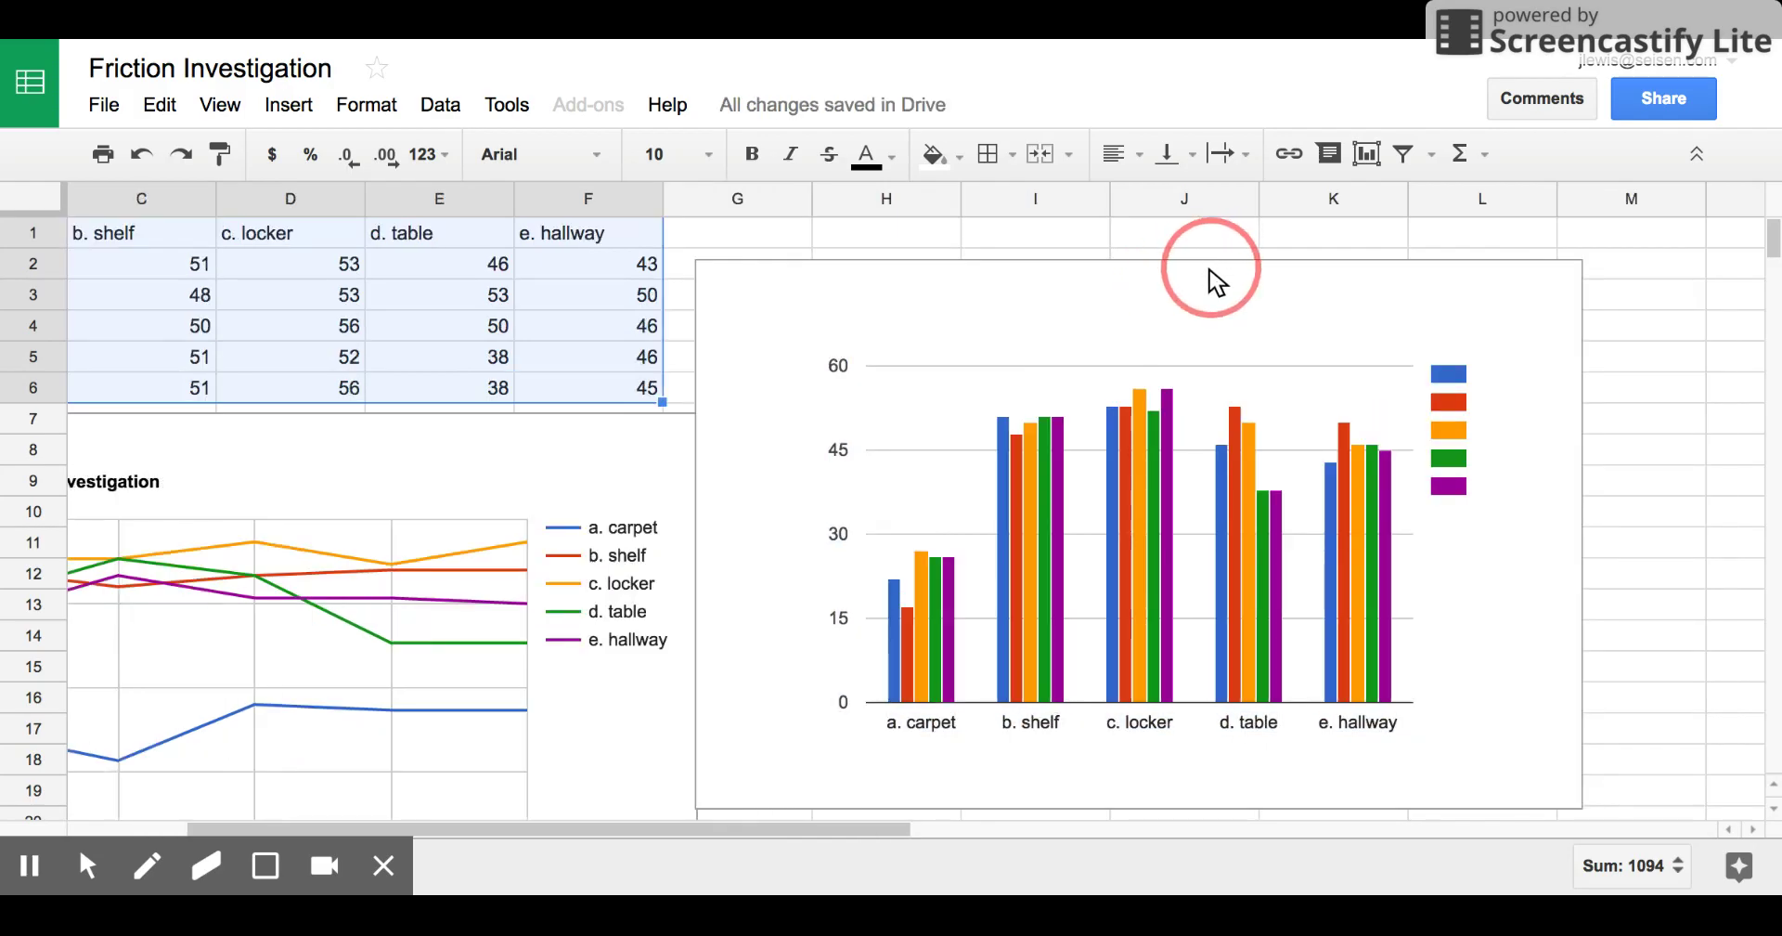
left_click(1240, 237)
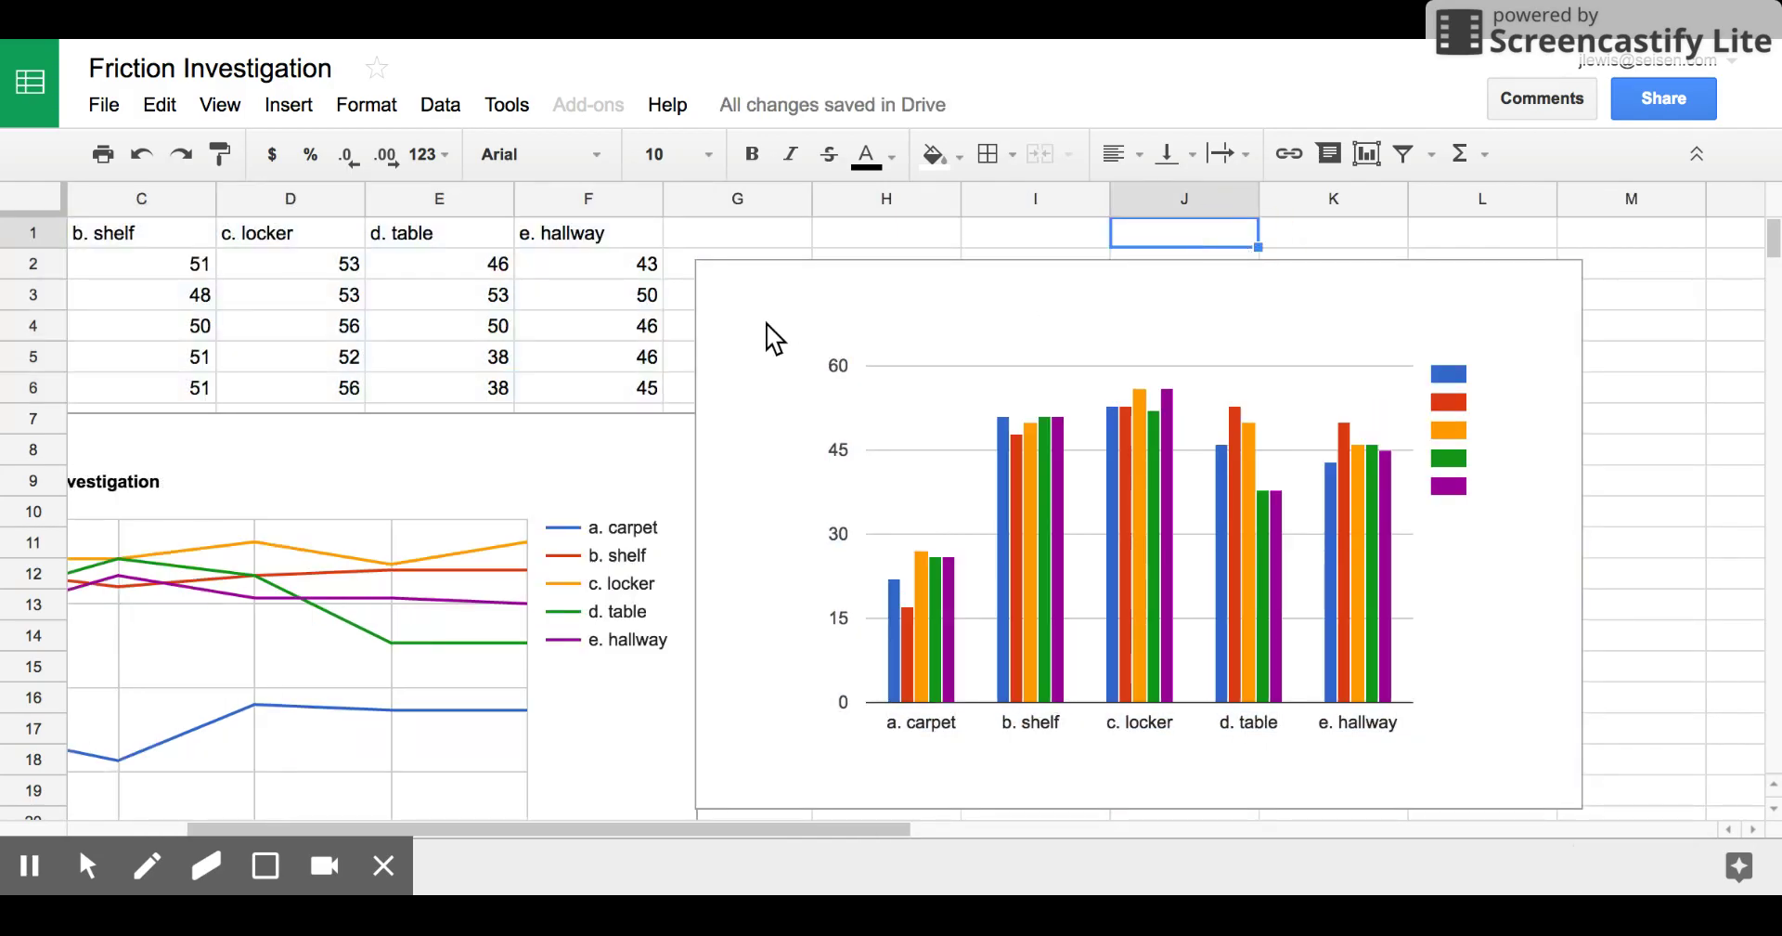
Insert a scatter chart from B1:F6, leaving out the Attempt column.
scroll(771, 339, "left", 4)
left_click(265, 262)
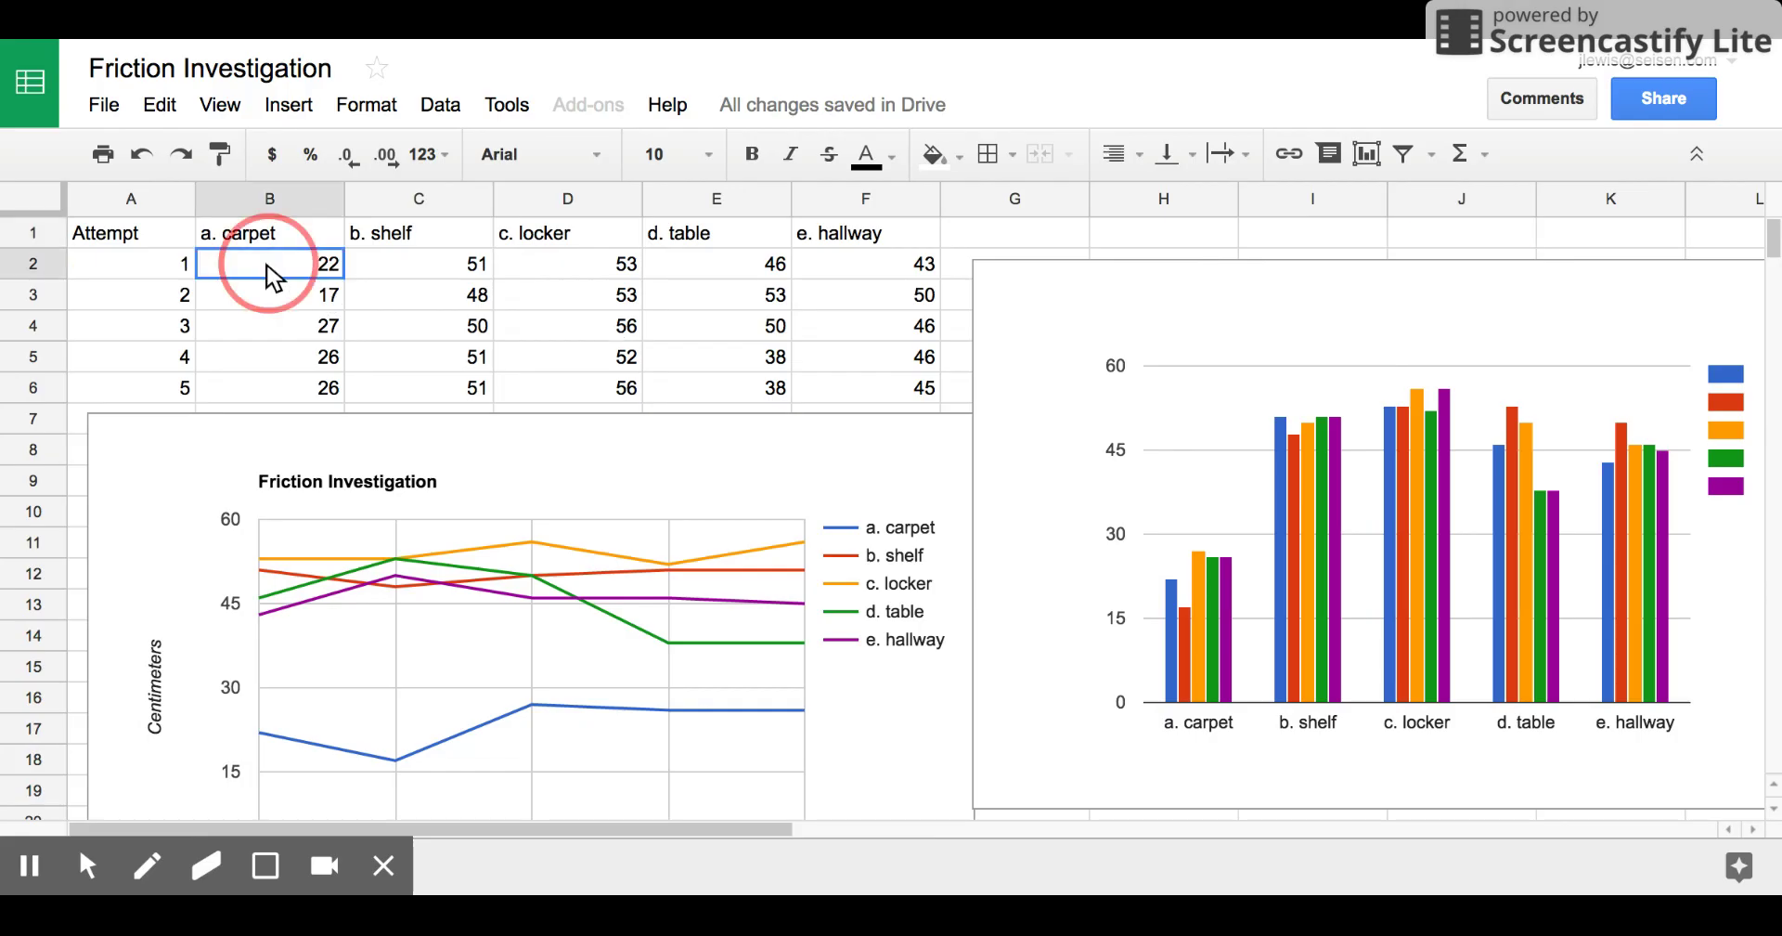
left_click_drag(266, 237, 867, 399)
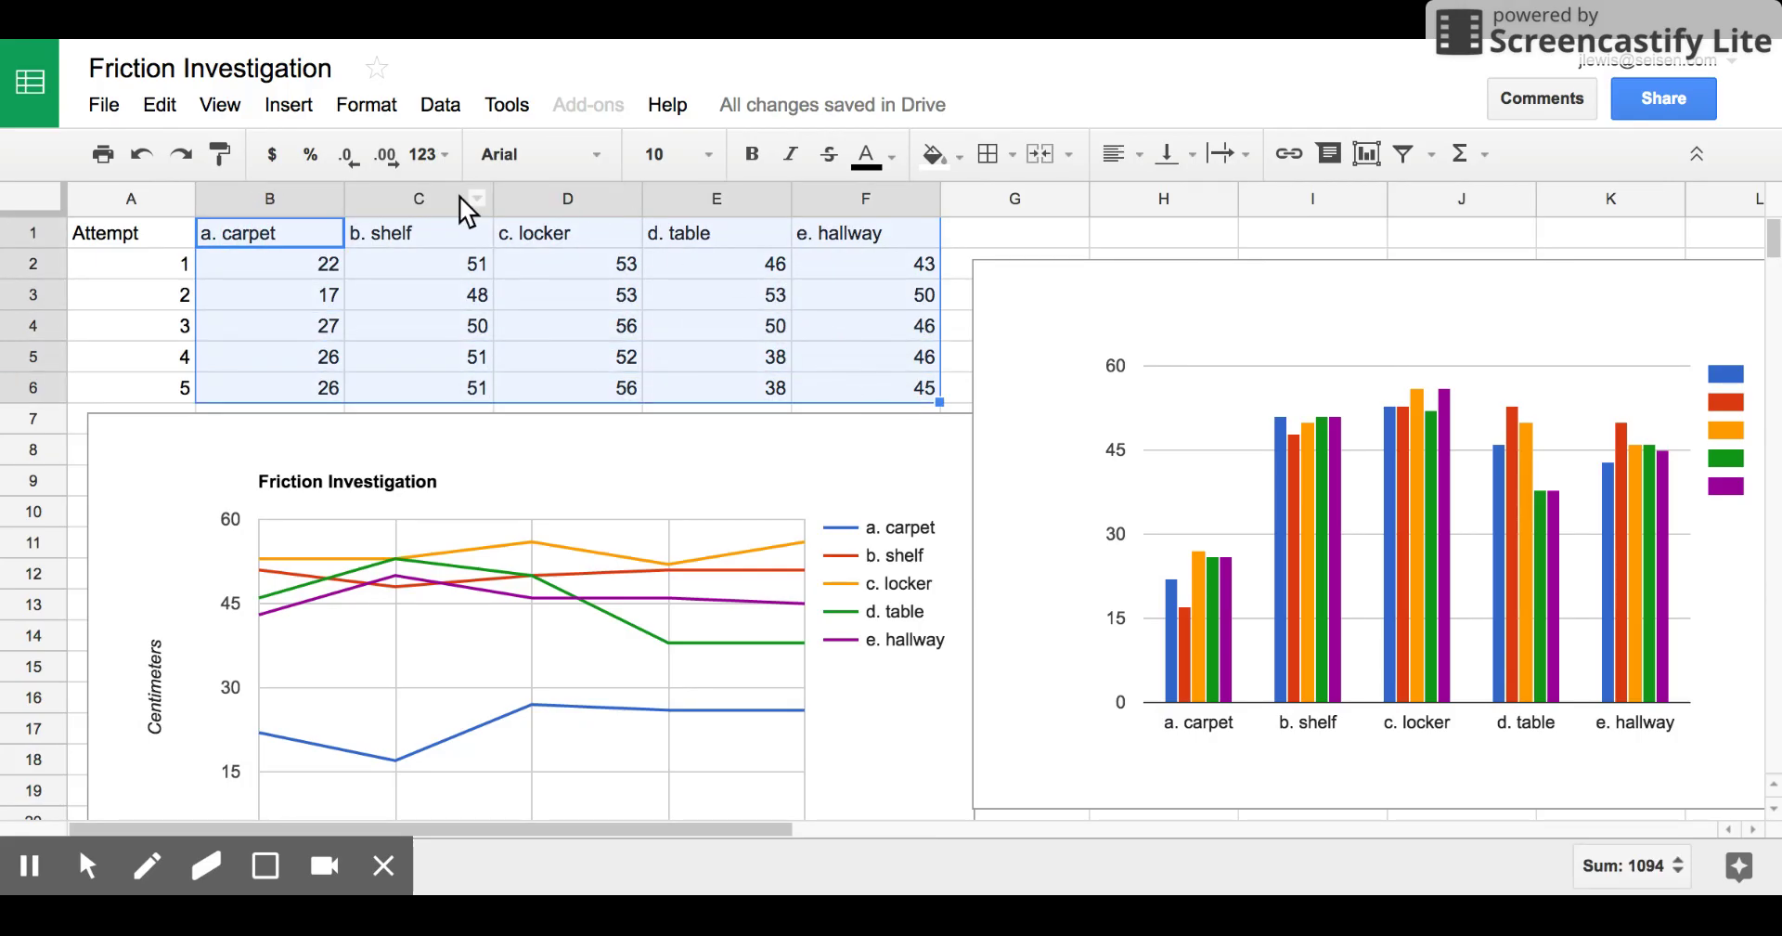
left_click(290, 104)
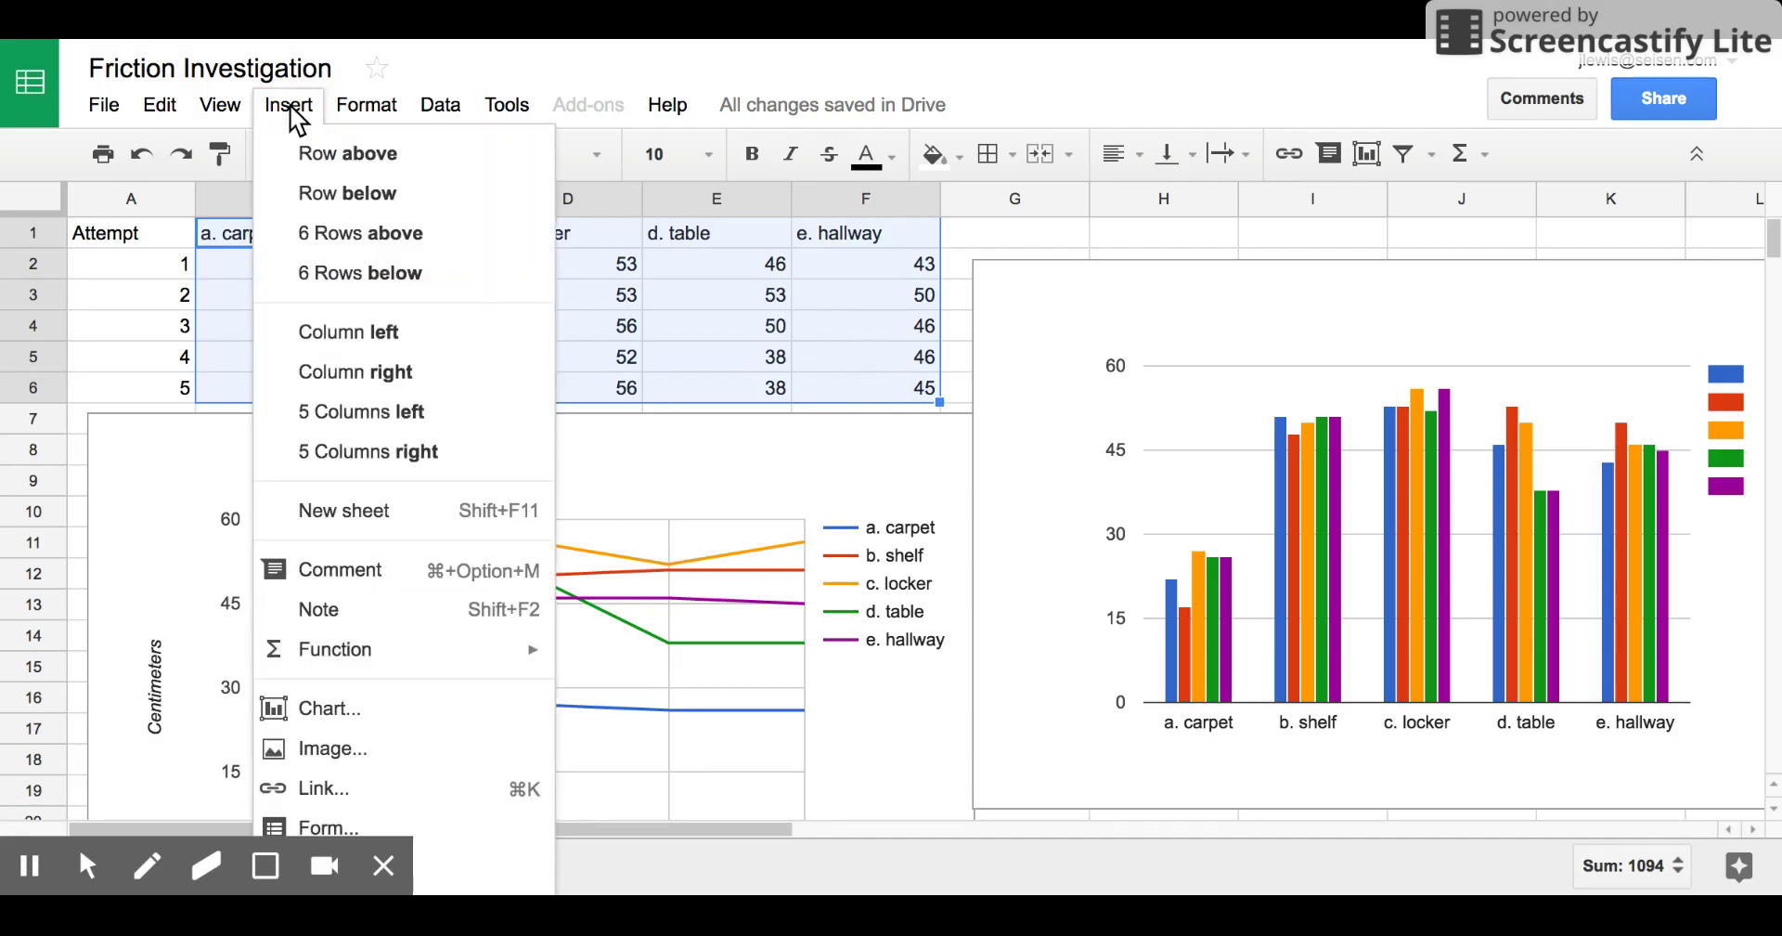
left_click(371, 713)
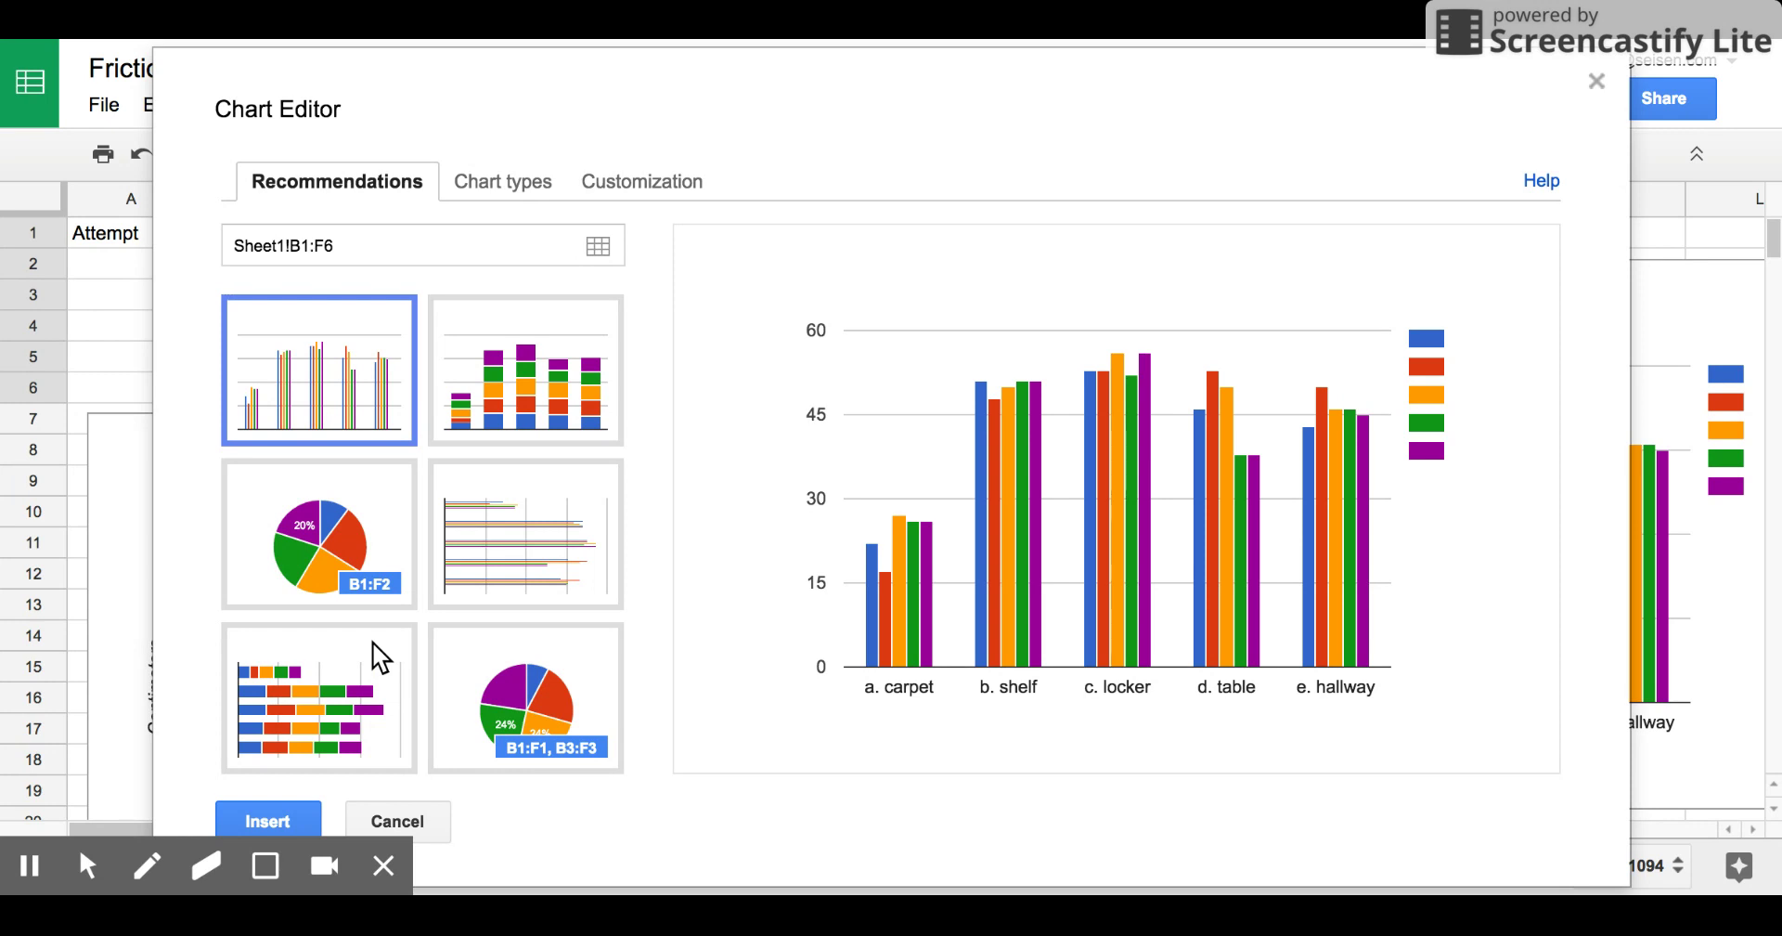
left_click(497, 190)
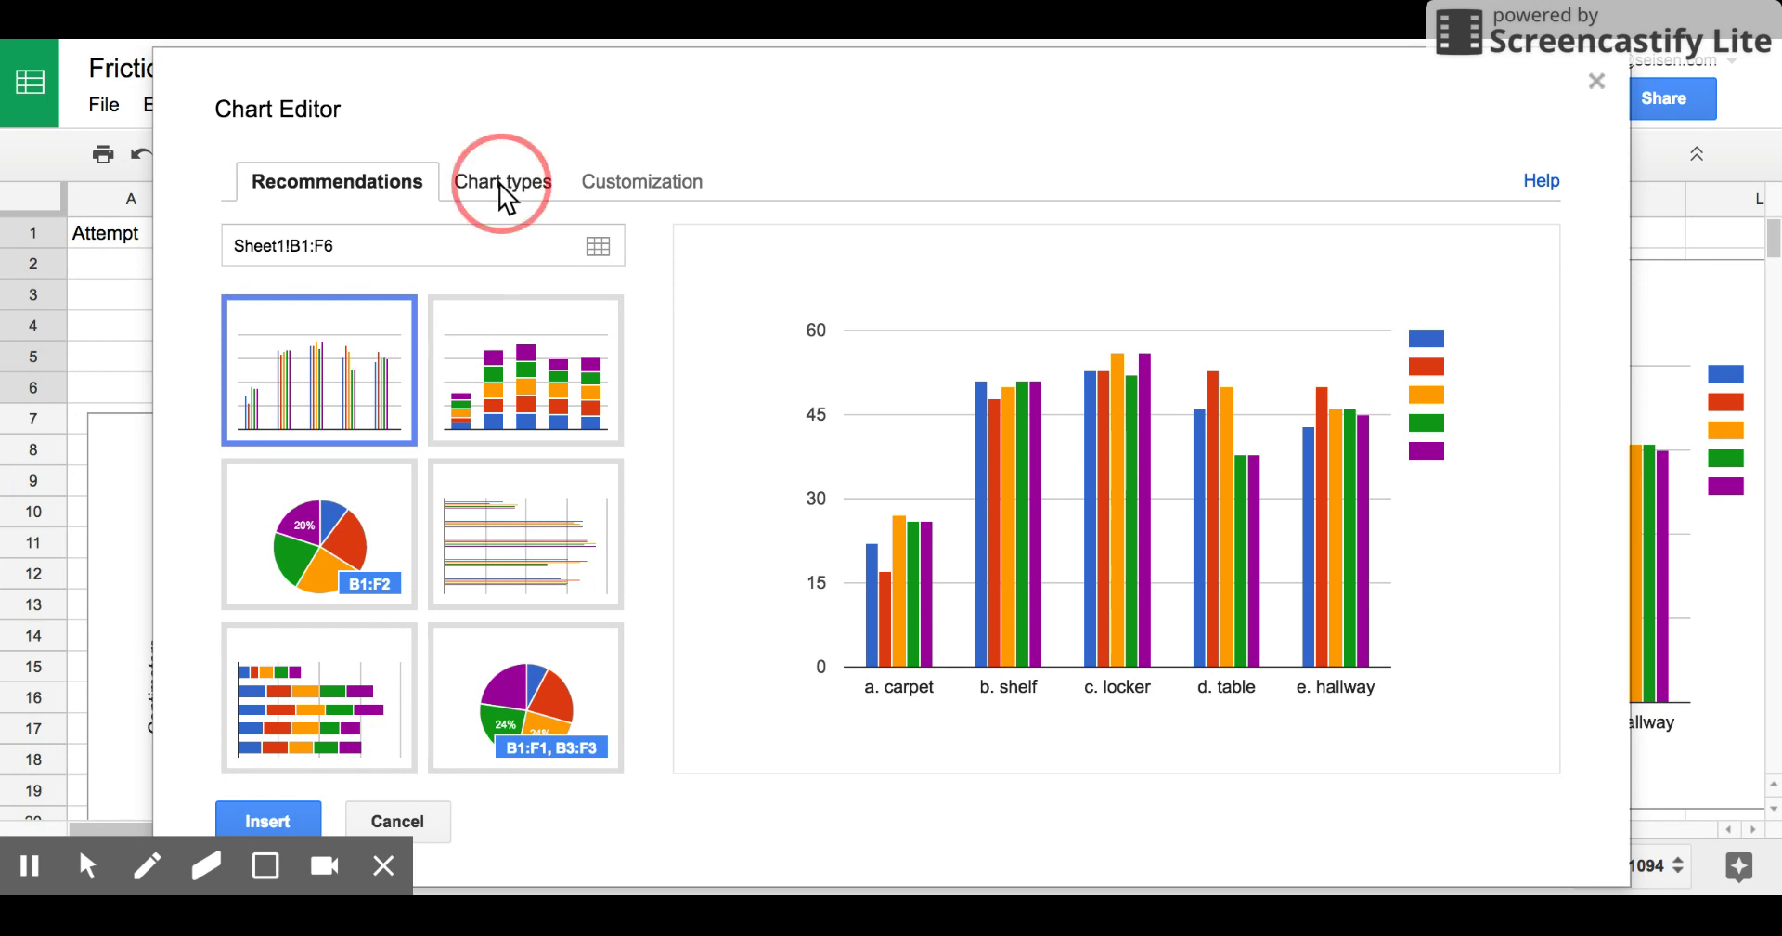
scroll(320, 694, "down", 1)
scroll(320, 696, "down", 6)
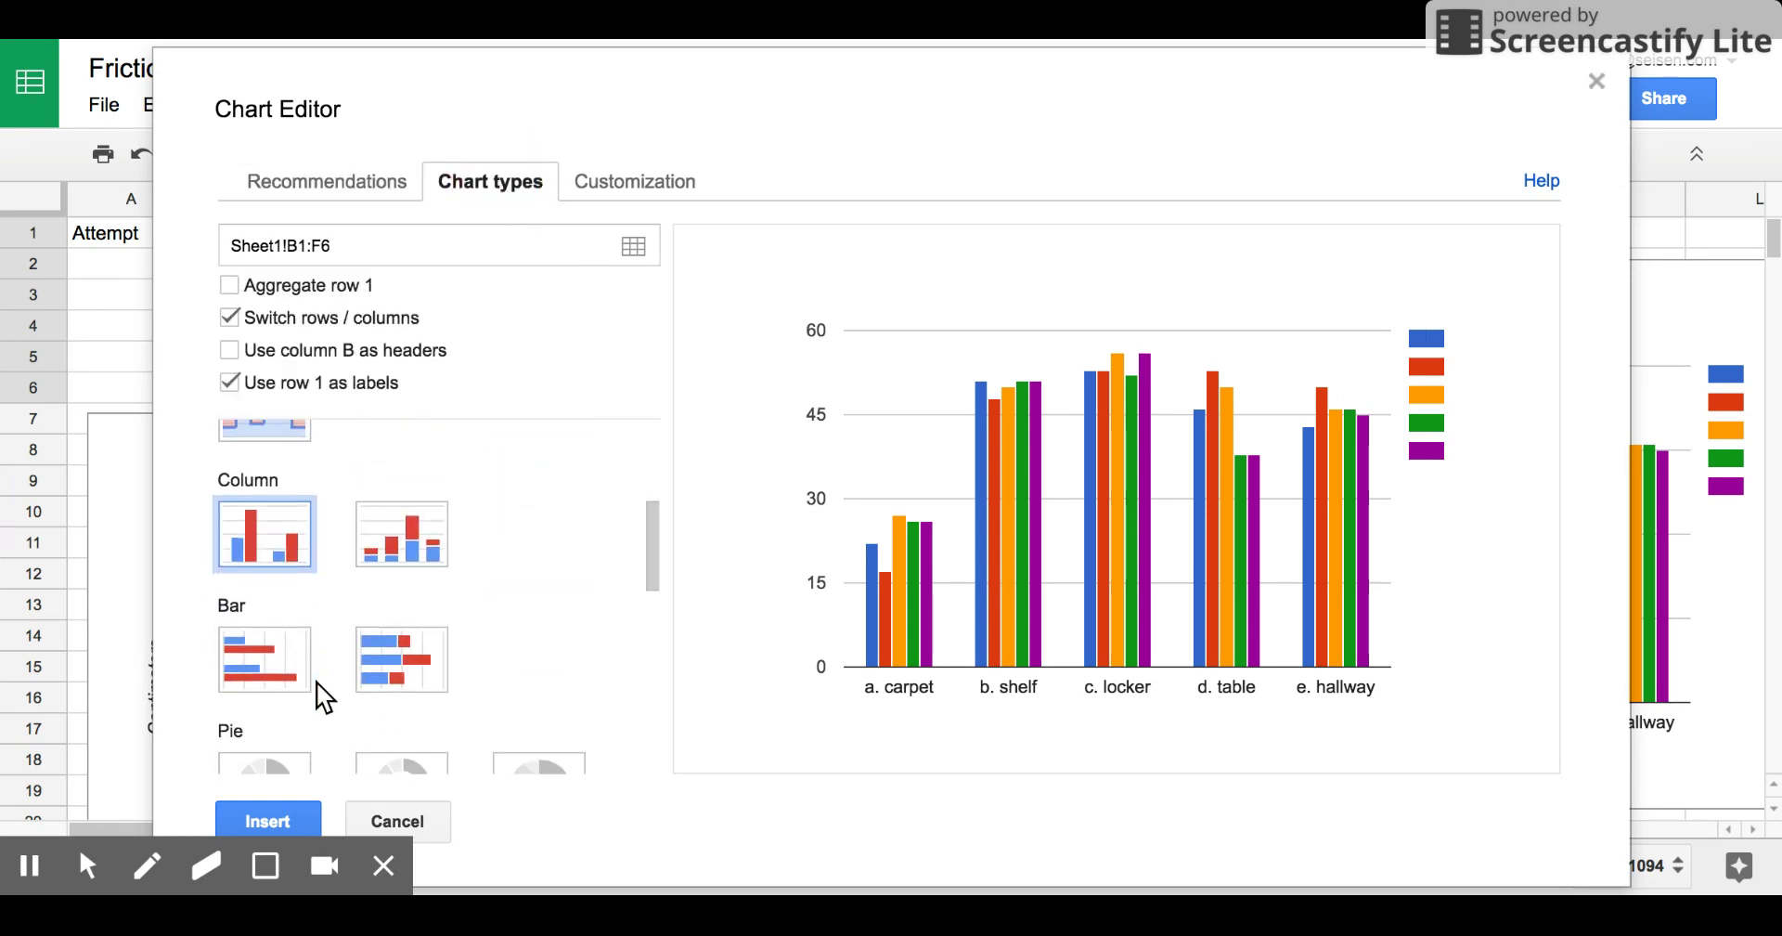
scroll(320, 696, "down", 1)
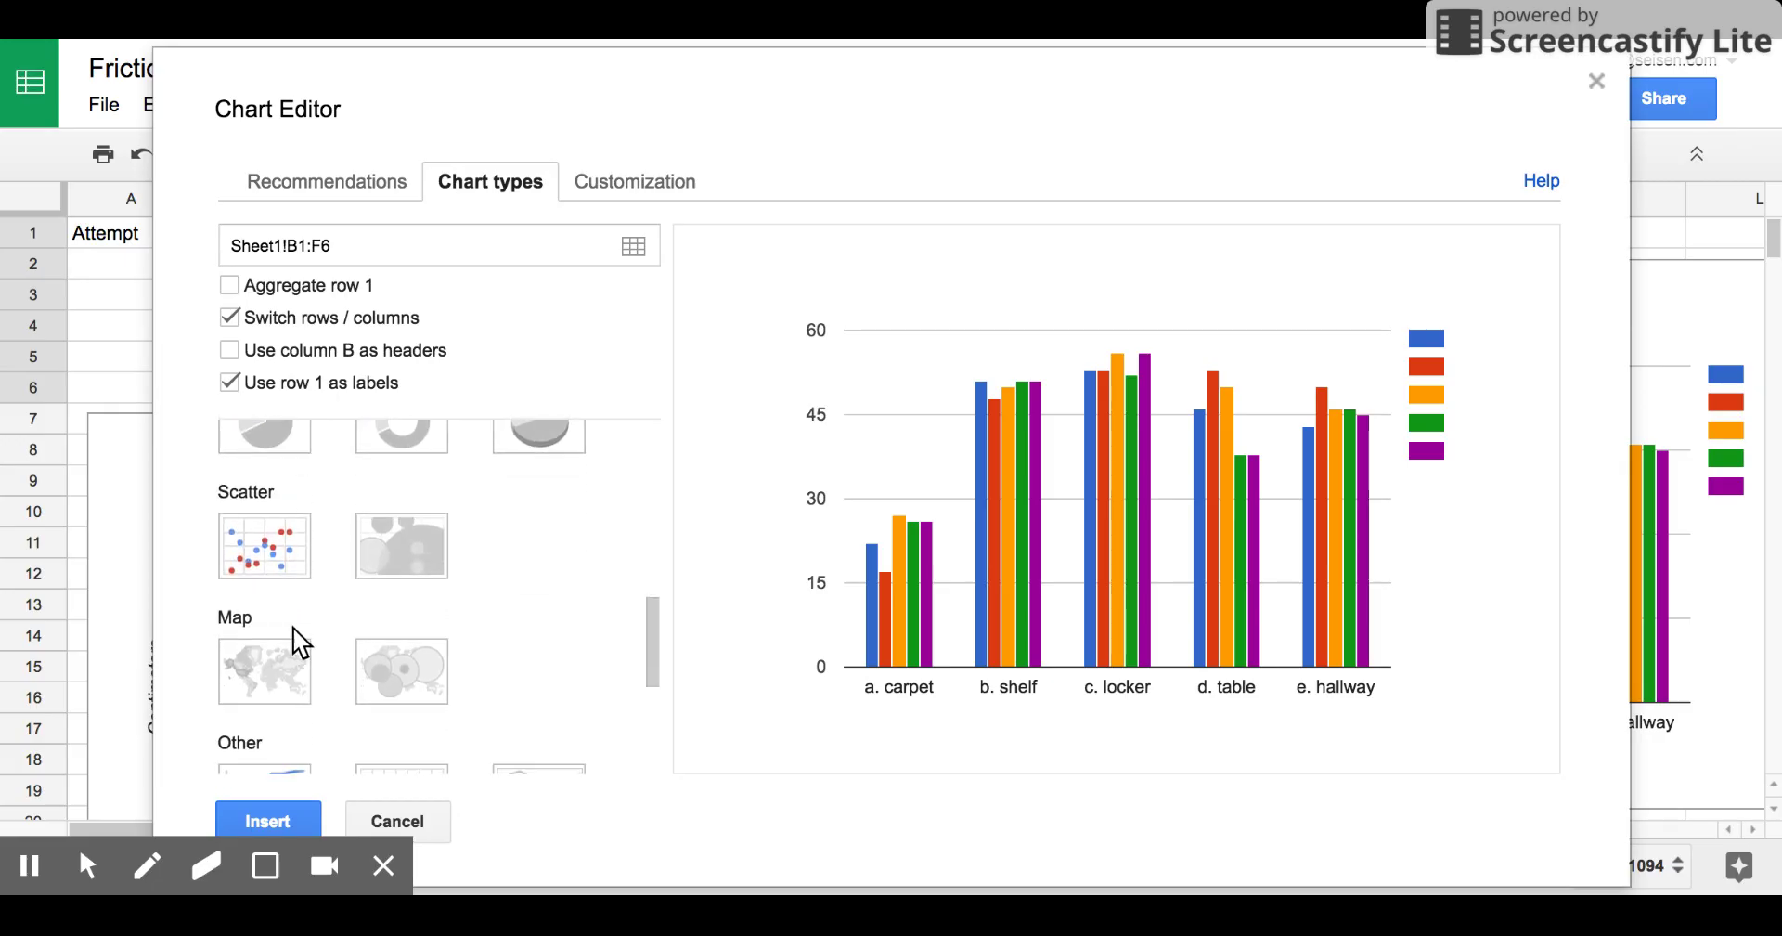
left_click(262, 551)
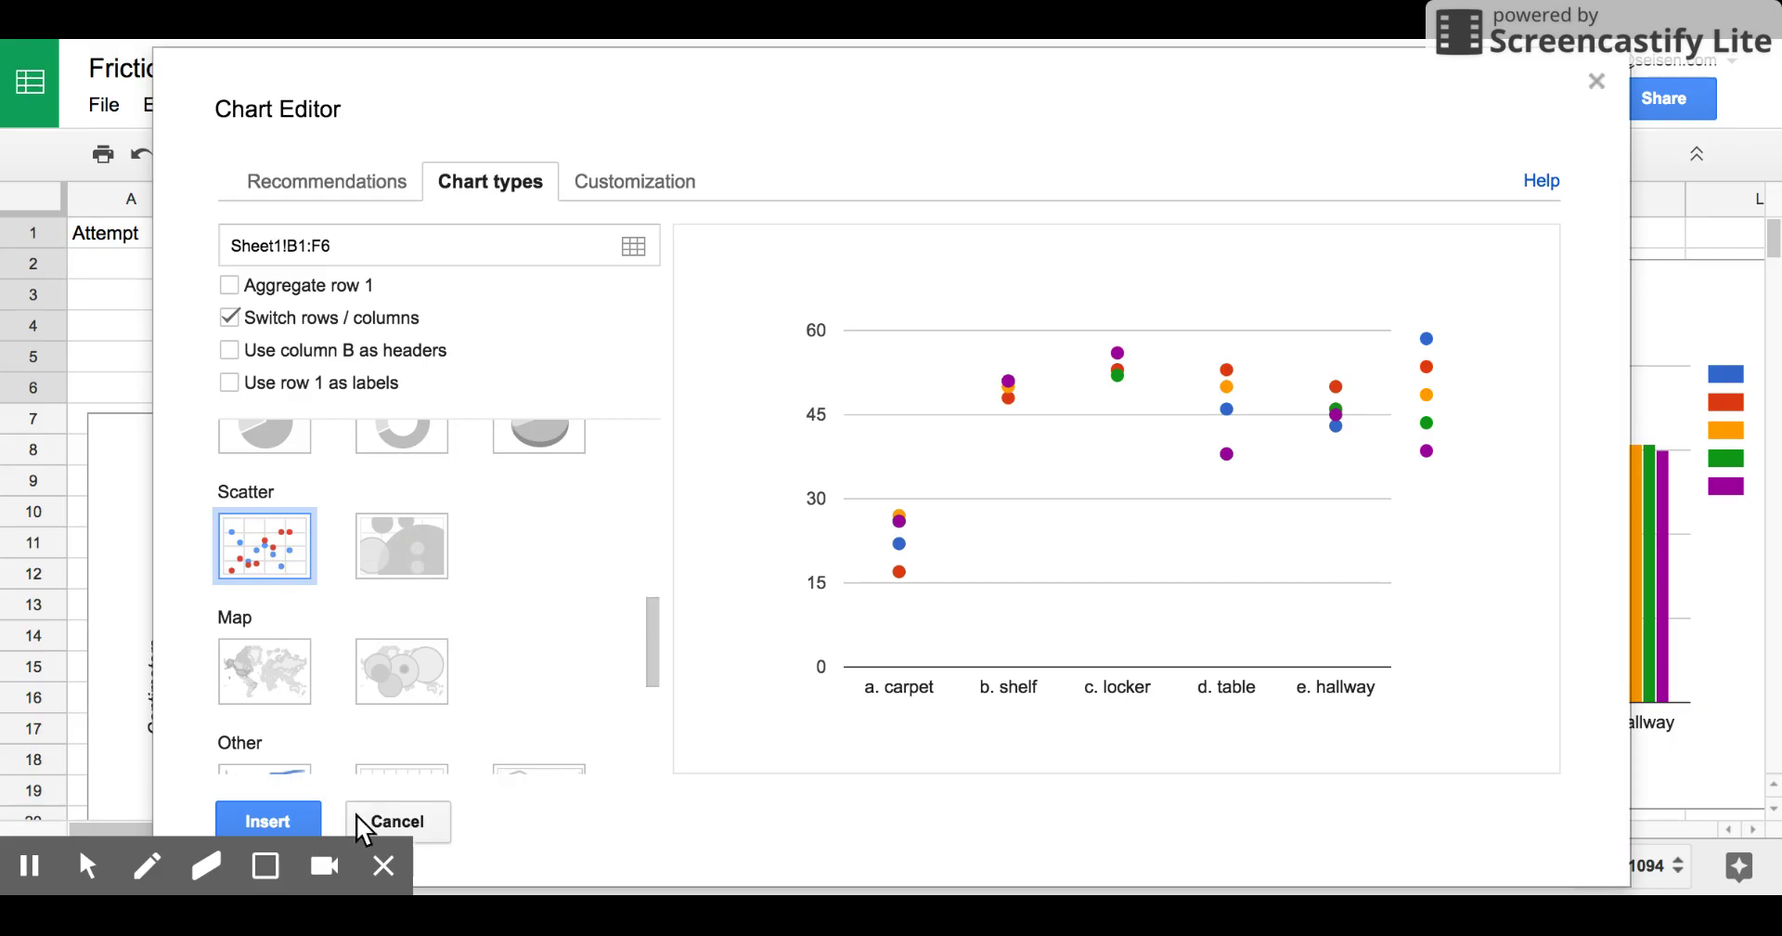
left_click(277, 818)
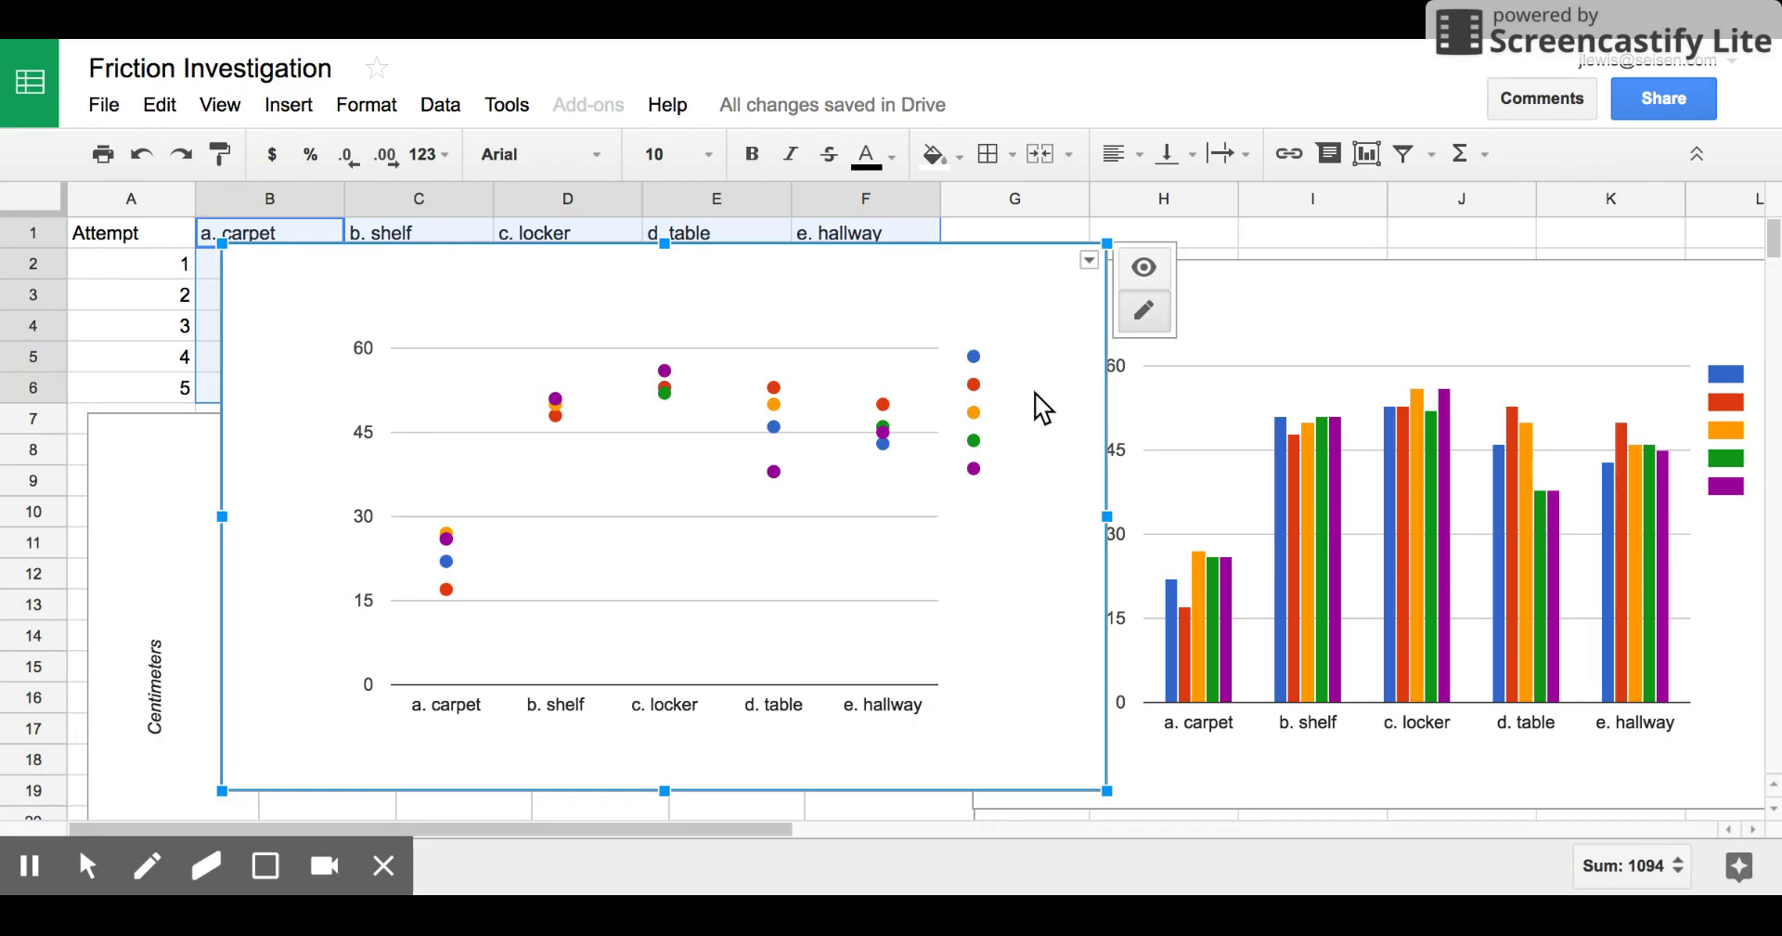
Clear the legend from the scatter chart.
left_click(990, 384)
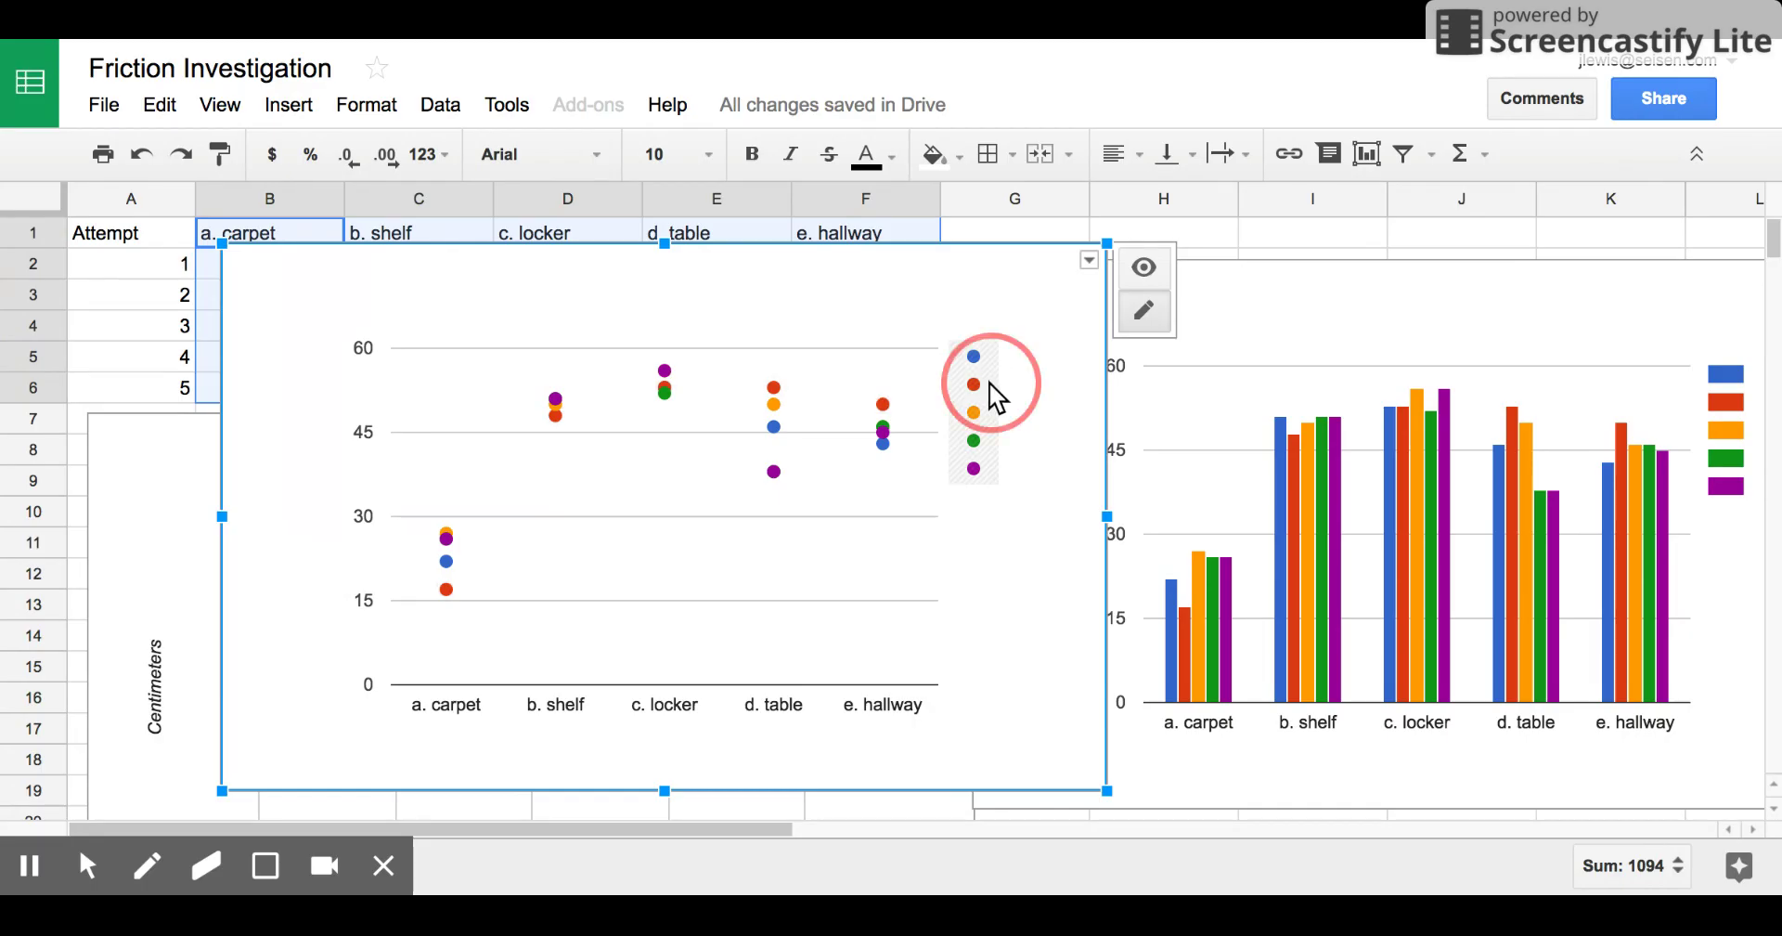
right_click(990, 385)
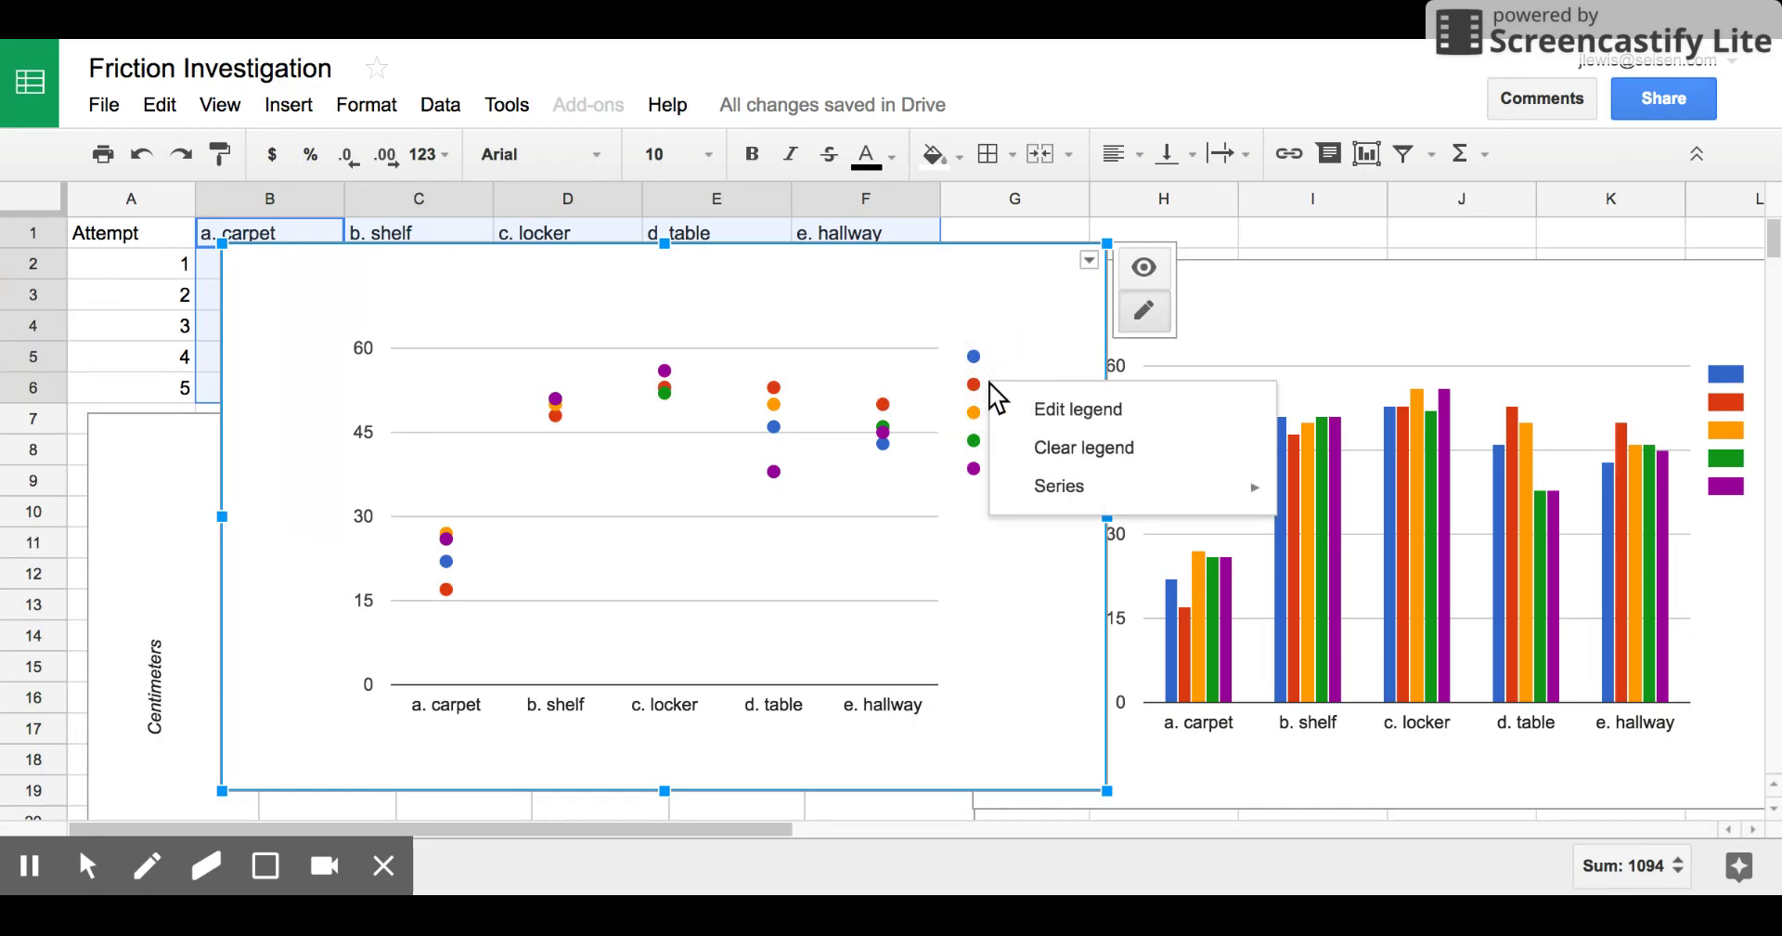
left_click(1067, 448)
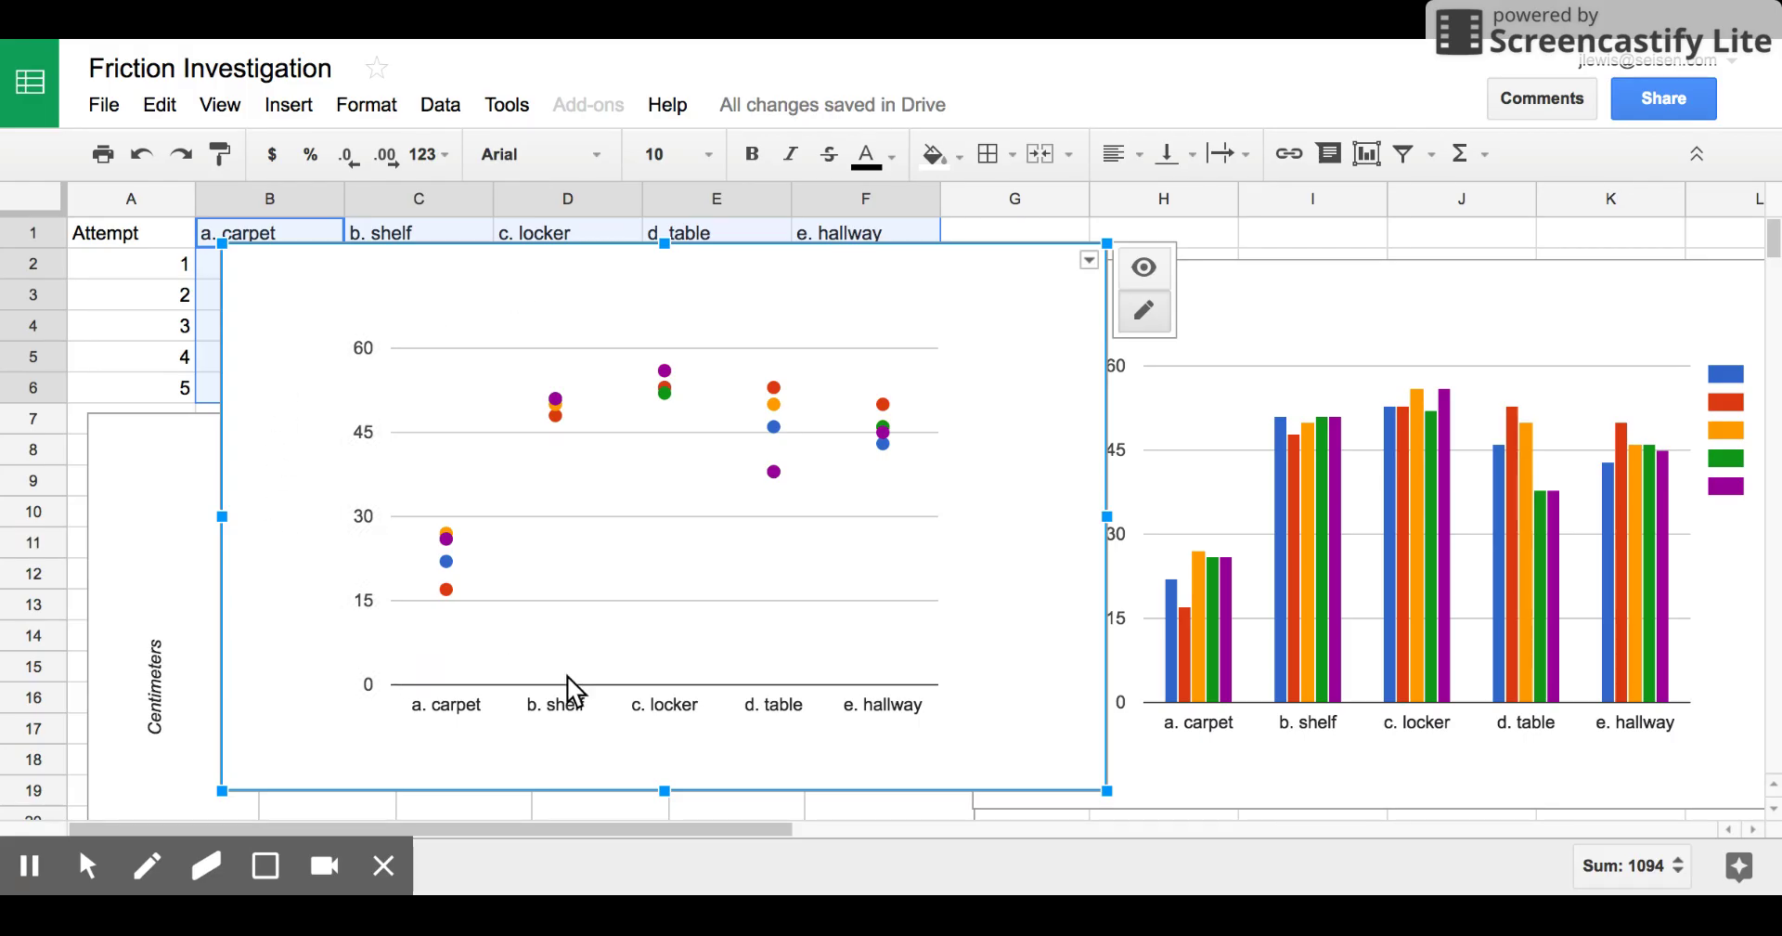
Add the horizontal axis title "Surfaces" to the scatter chart.
right_click(642, 743)
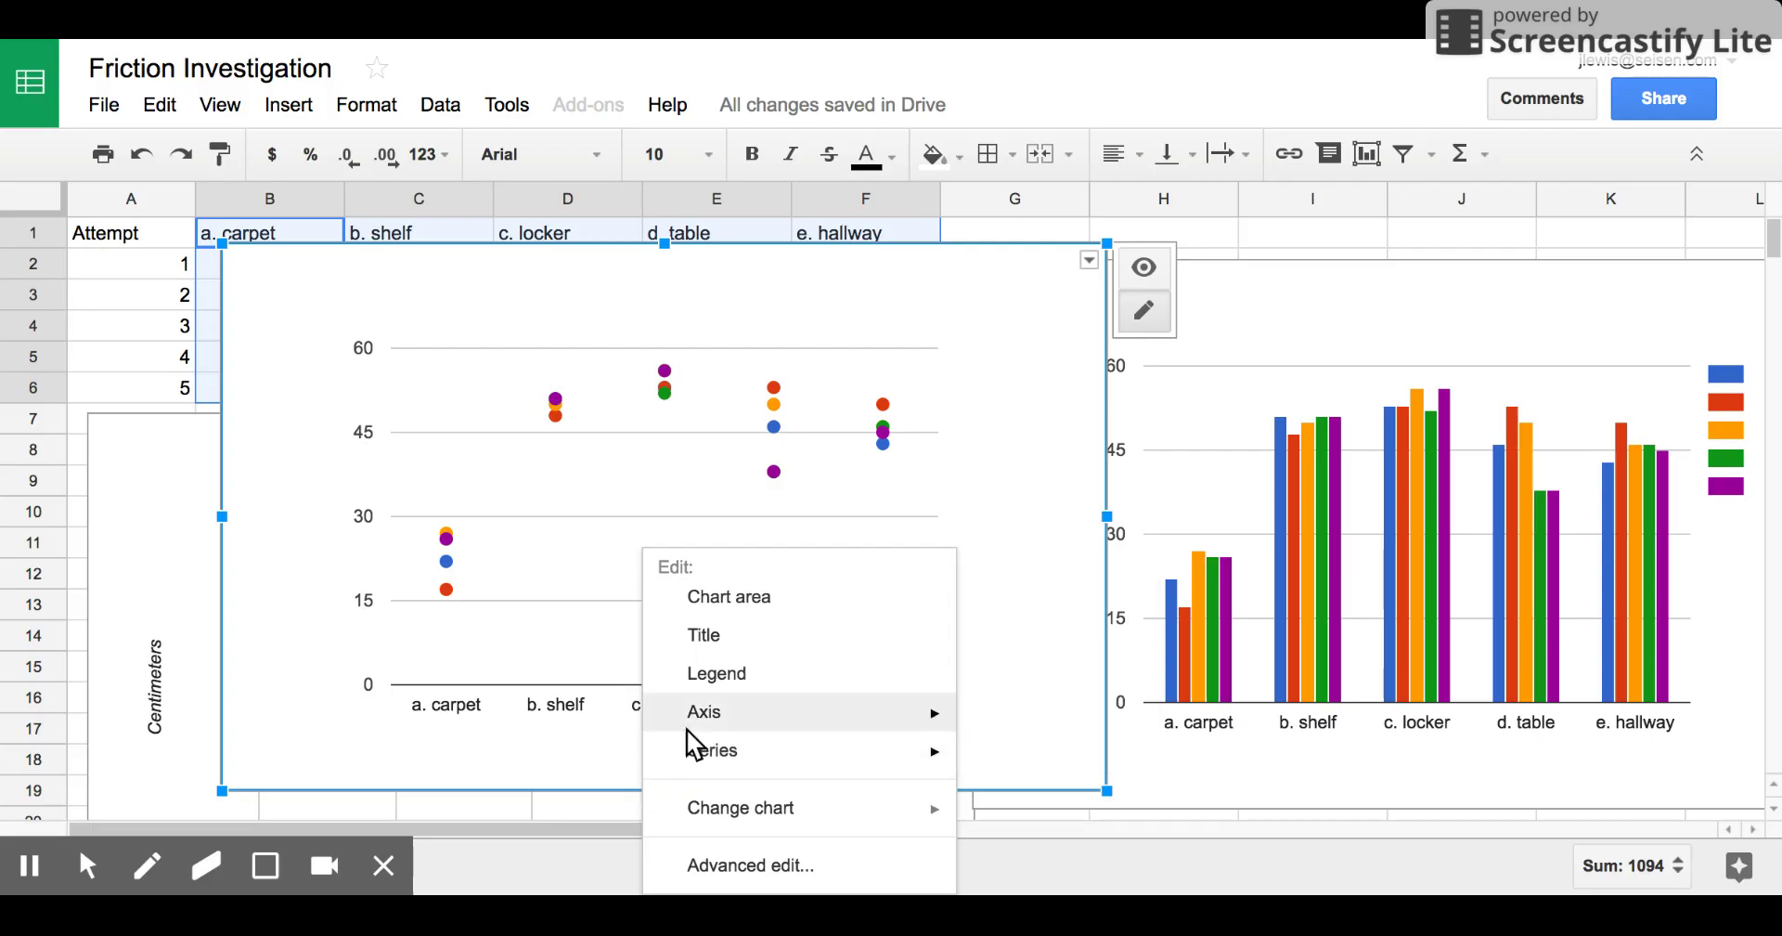
mouse_move(762, 707)
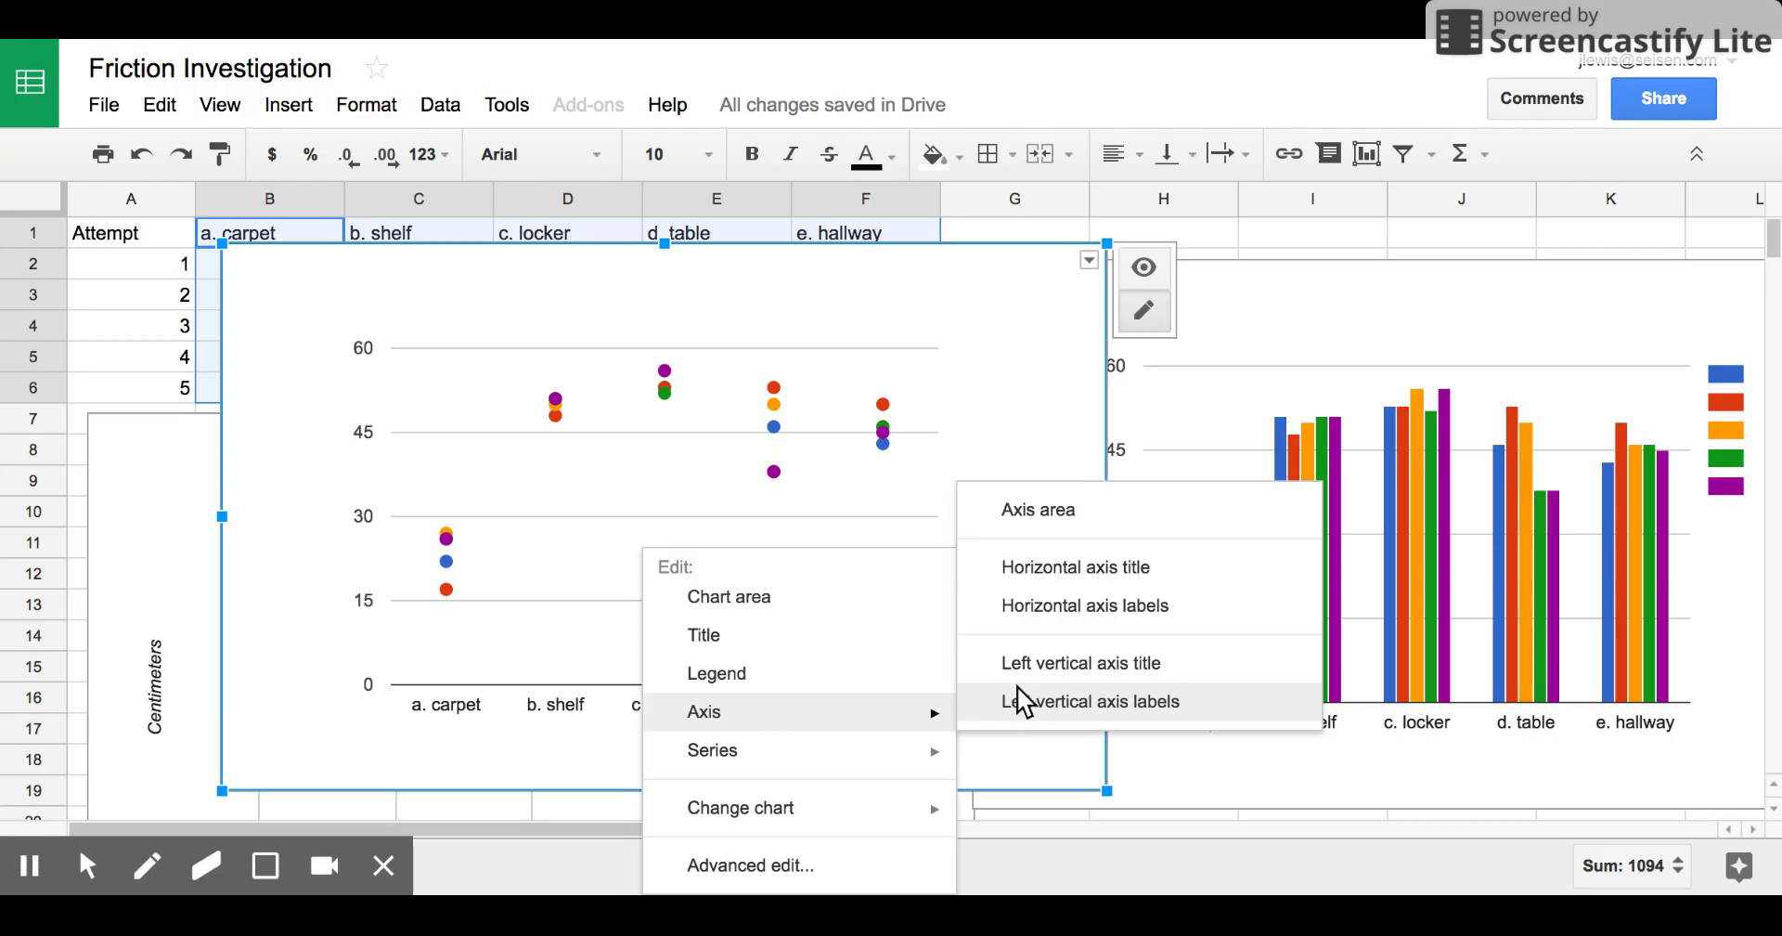
left_click(1073, 575)
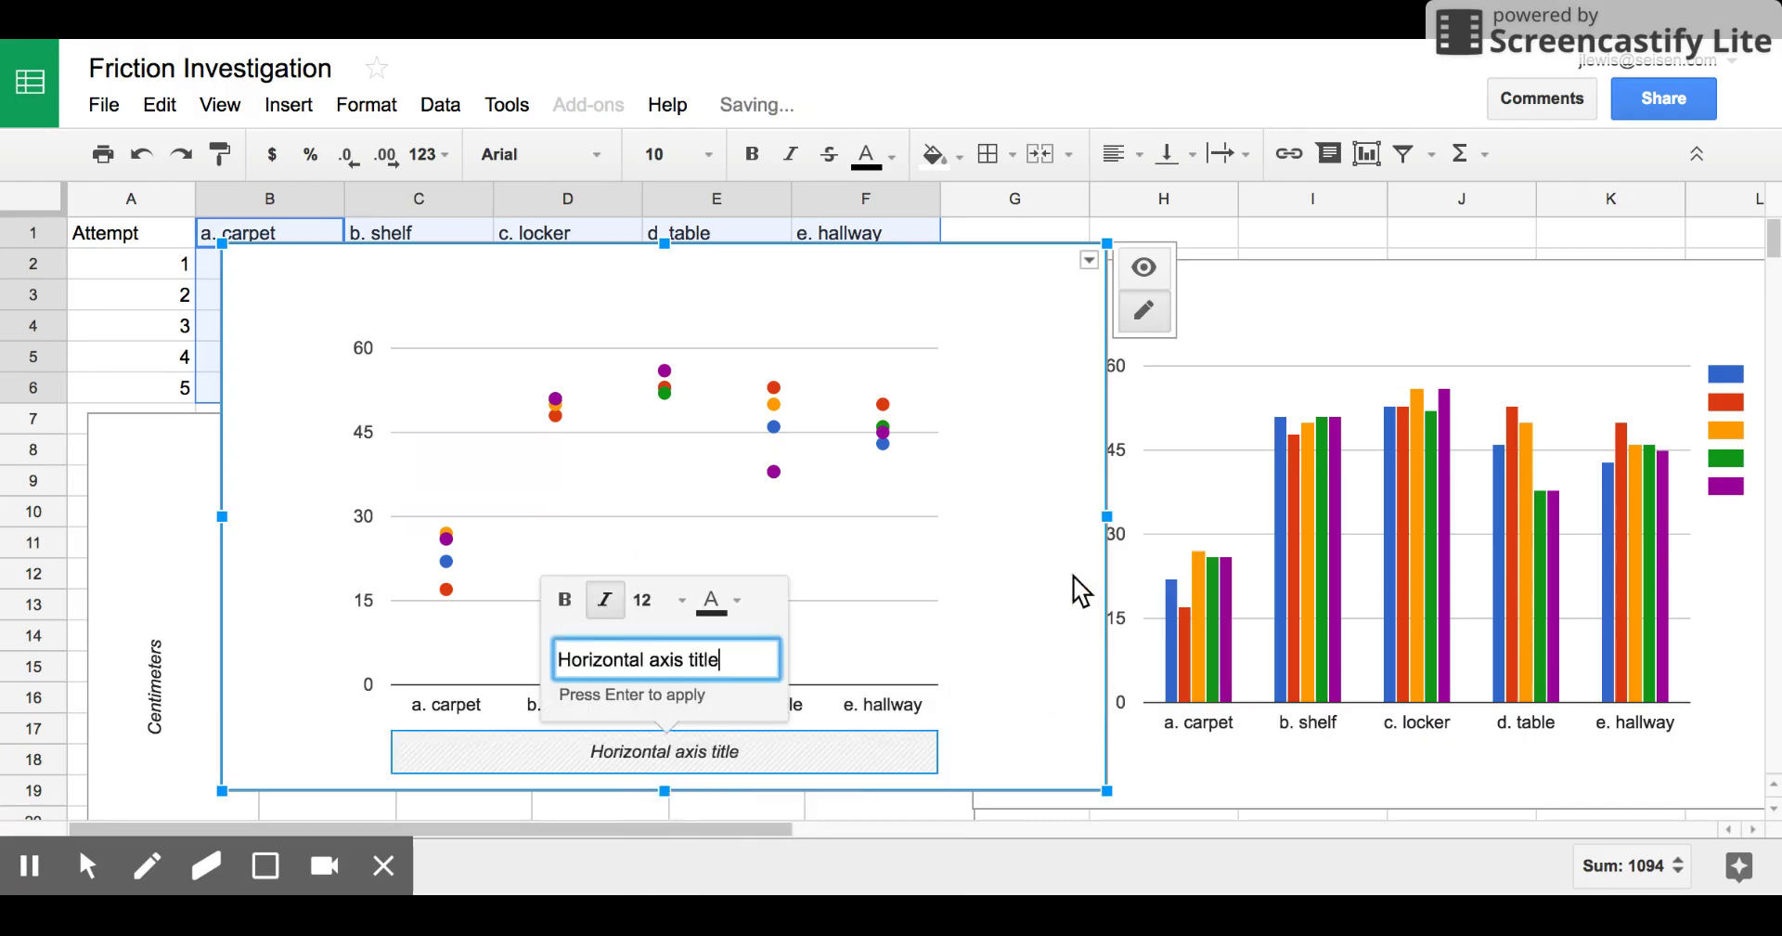
left_click_drag(736, 659, 514, 660)
type("Surfa")
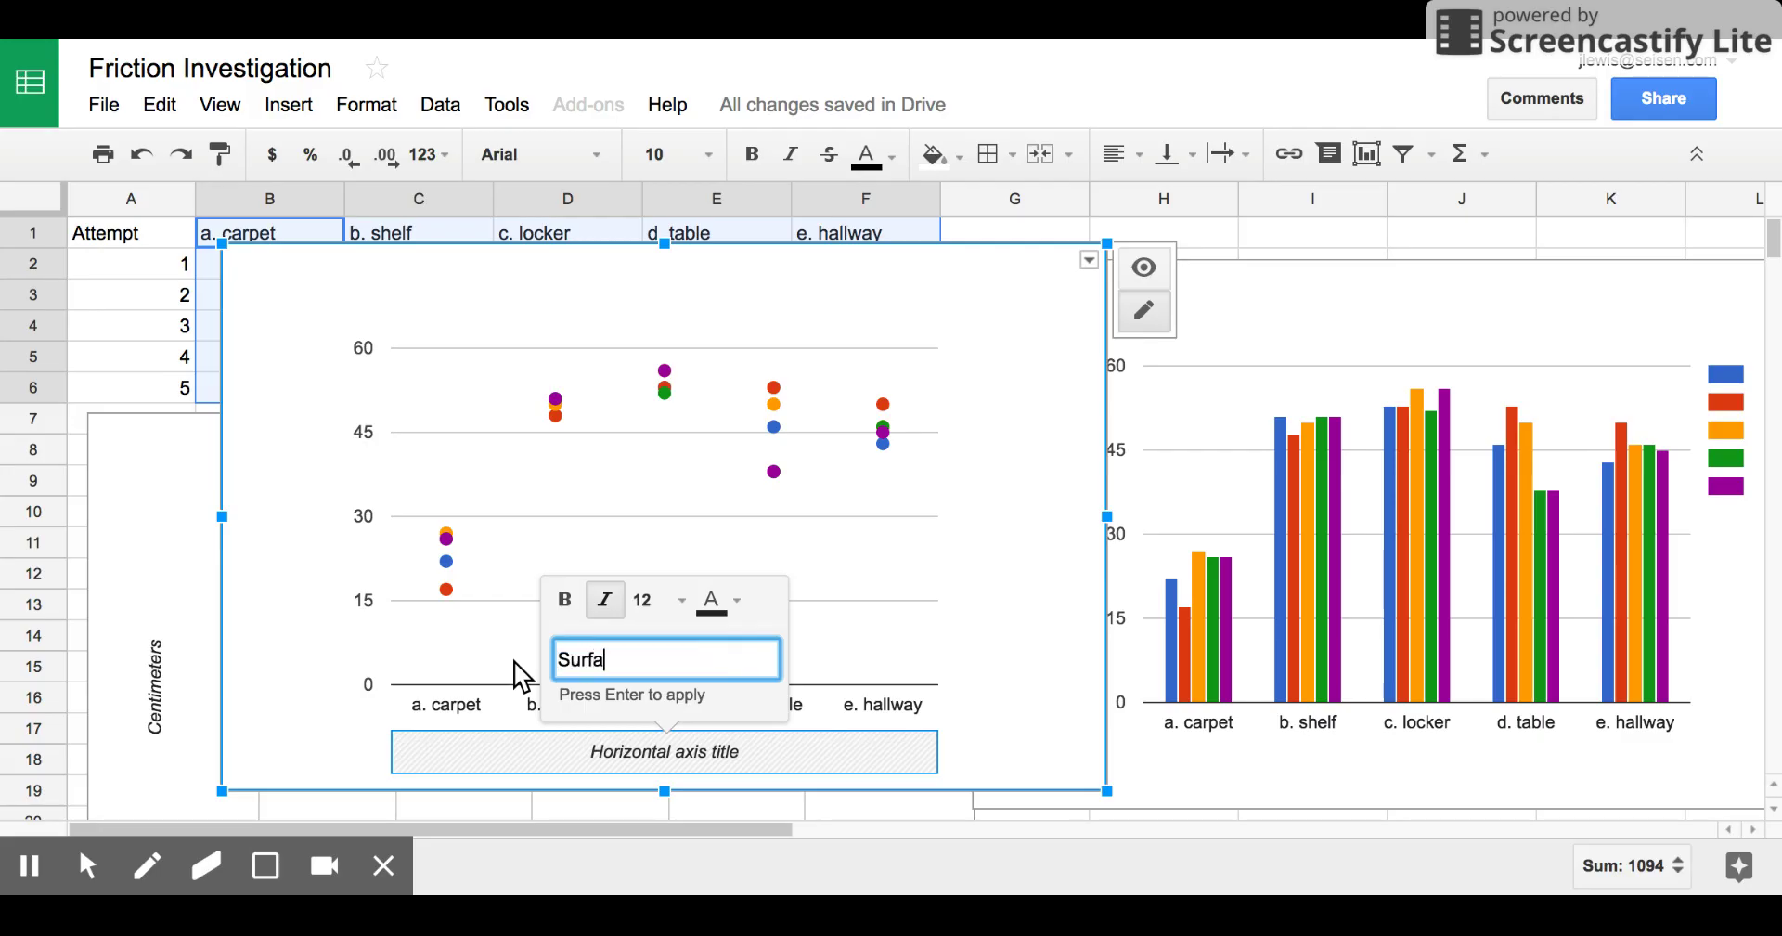
type("ces")
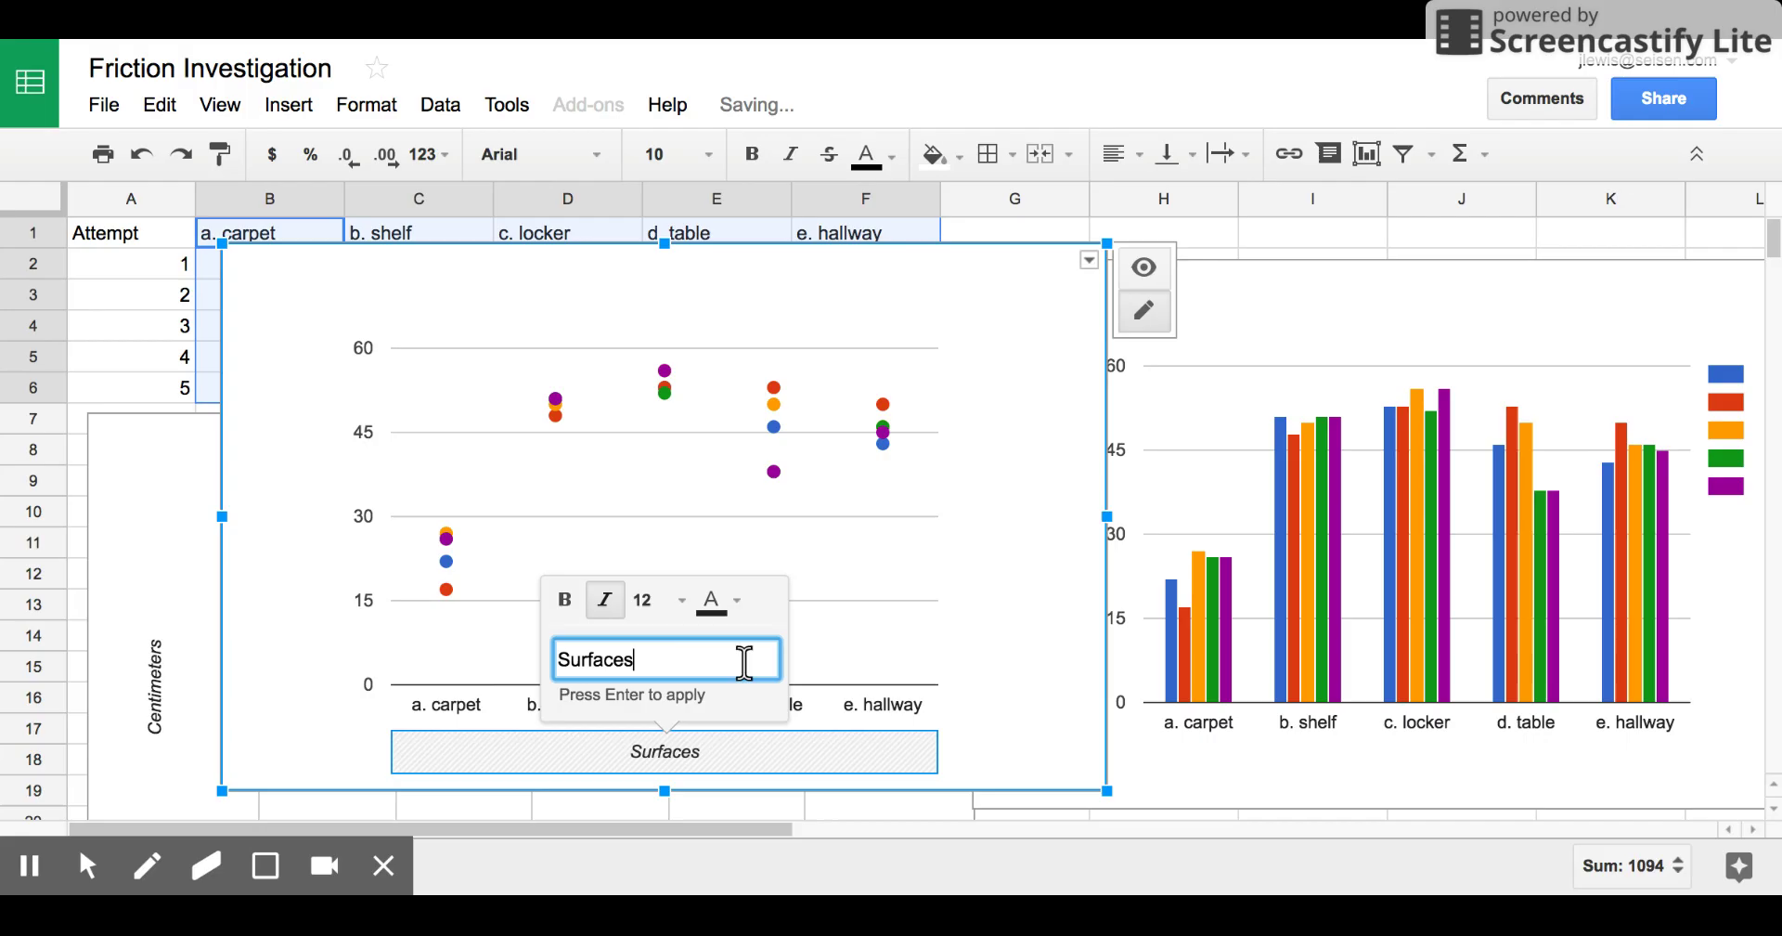
left_click(1006, 690)
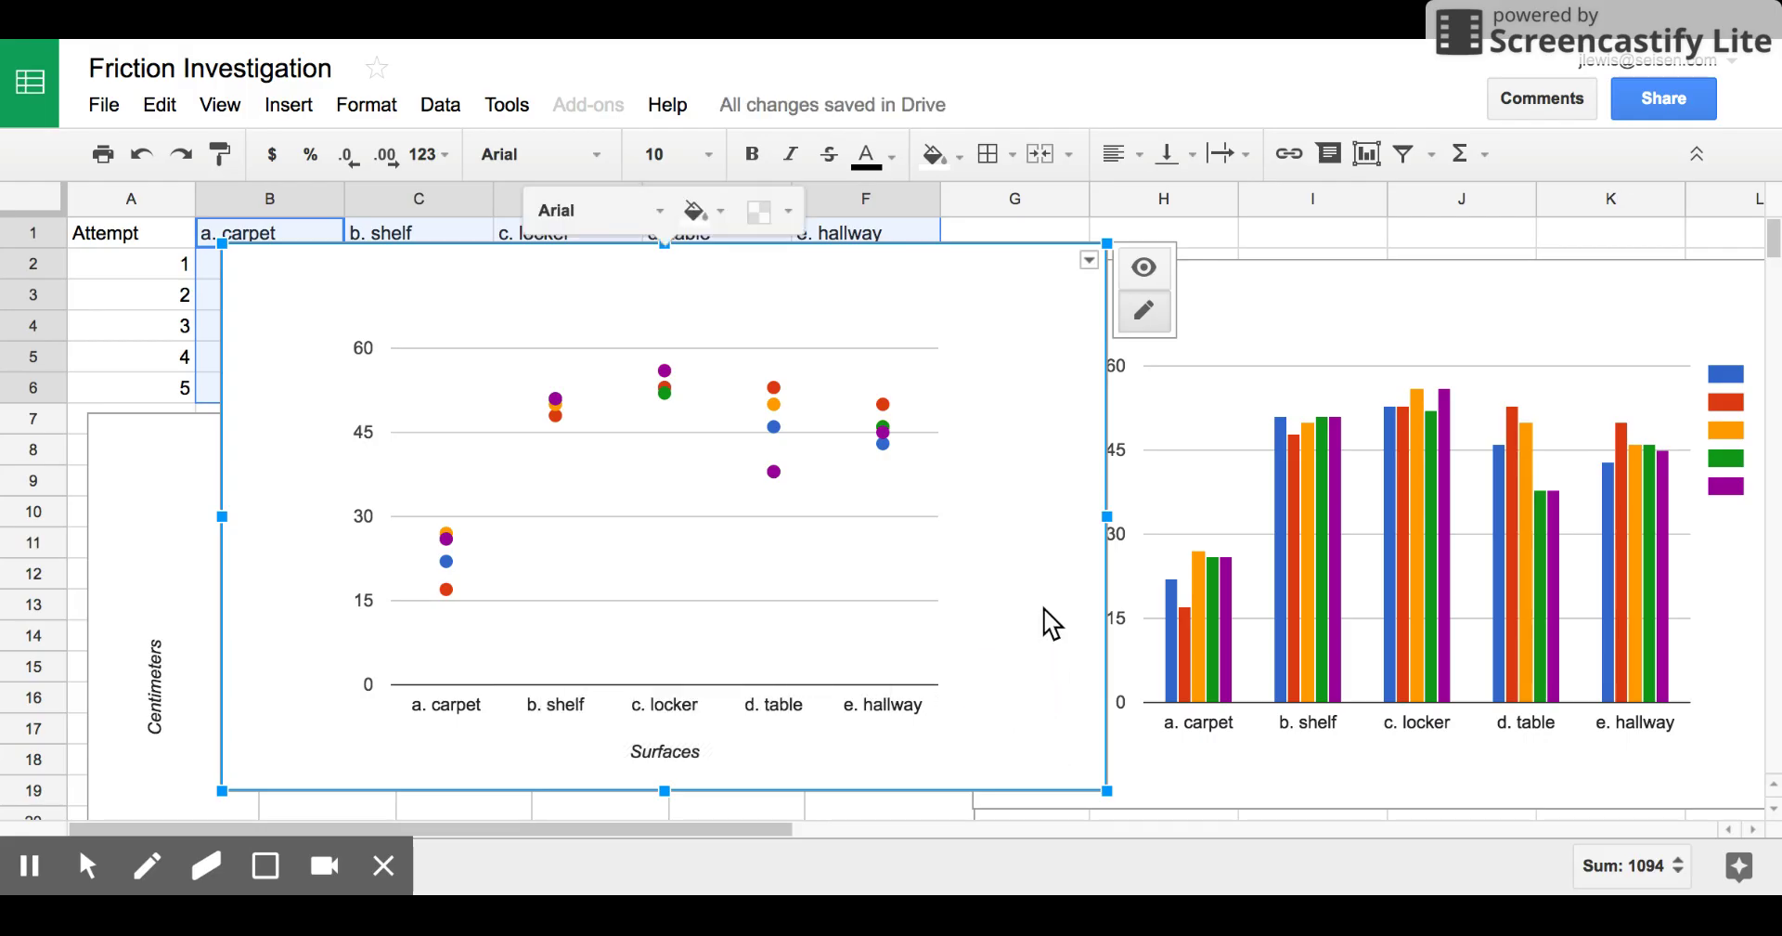
scroll(1158, 570, "down", 1)
scroll(1158, 572, "down", 2)
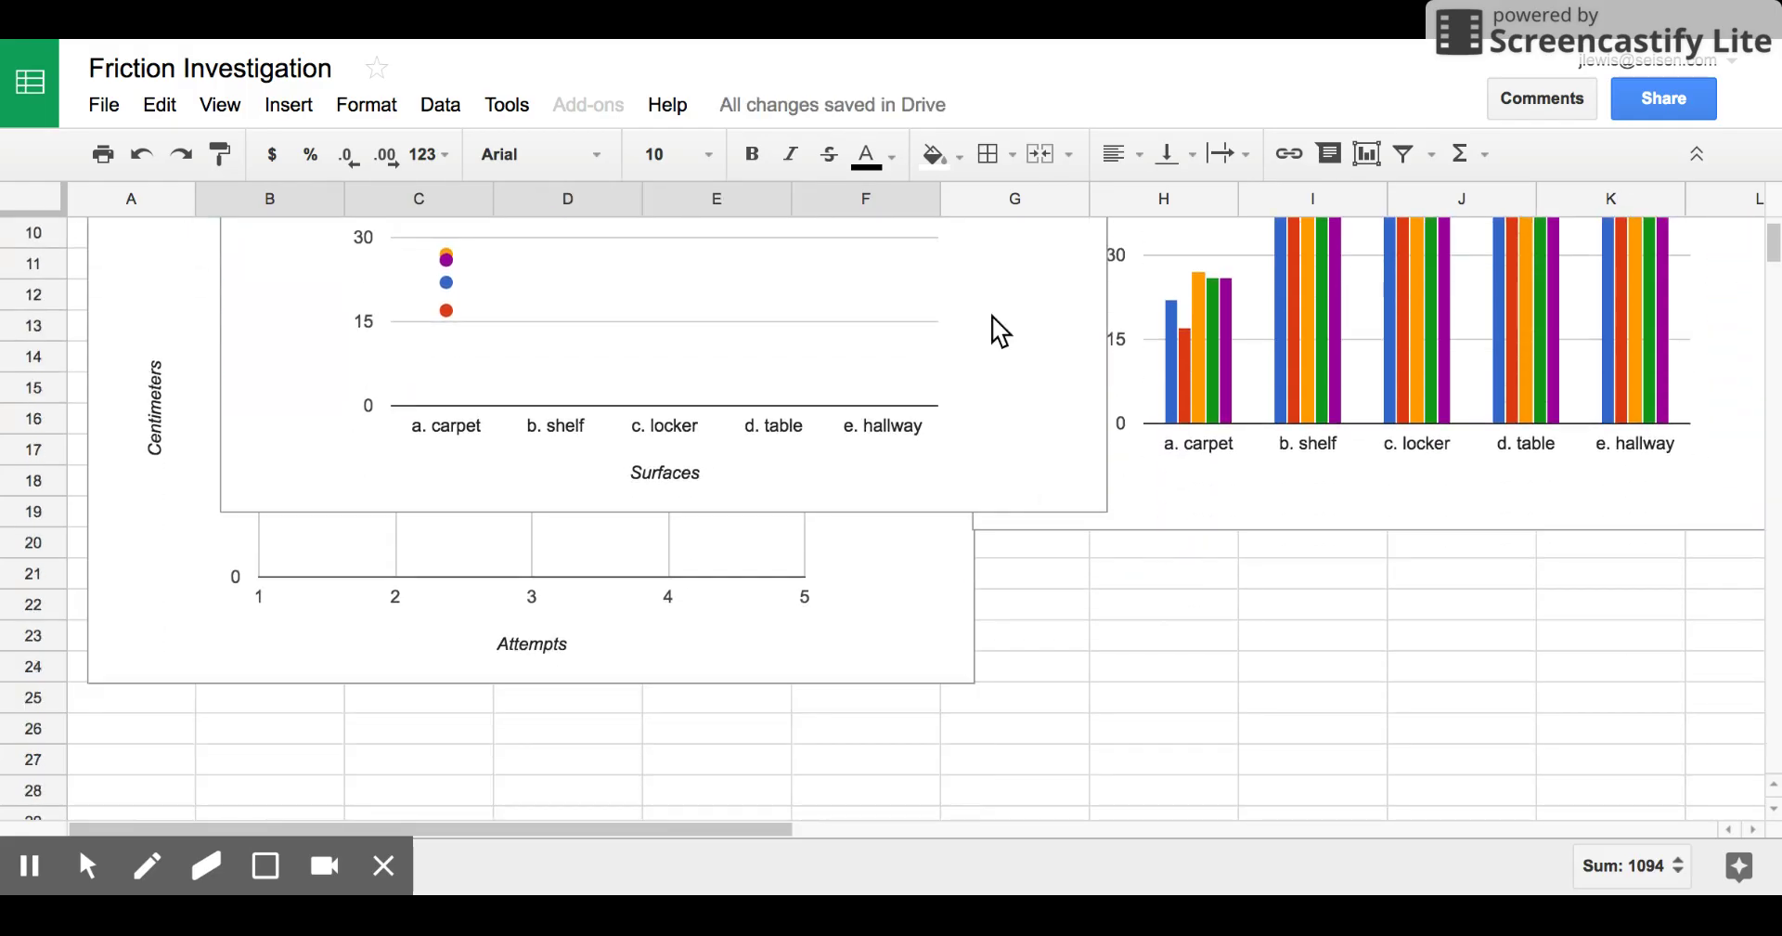
left_click_drag(980, 351, 1455, 763)
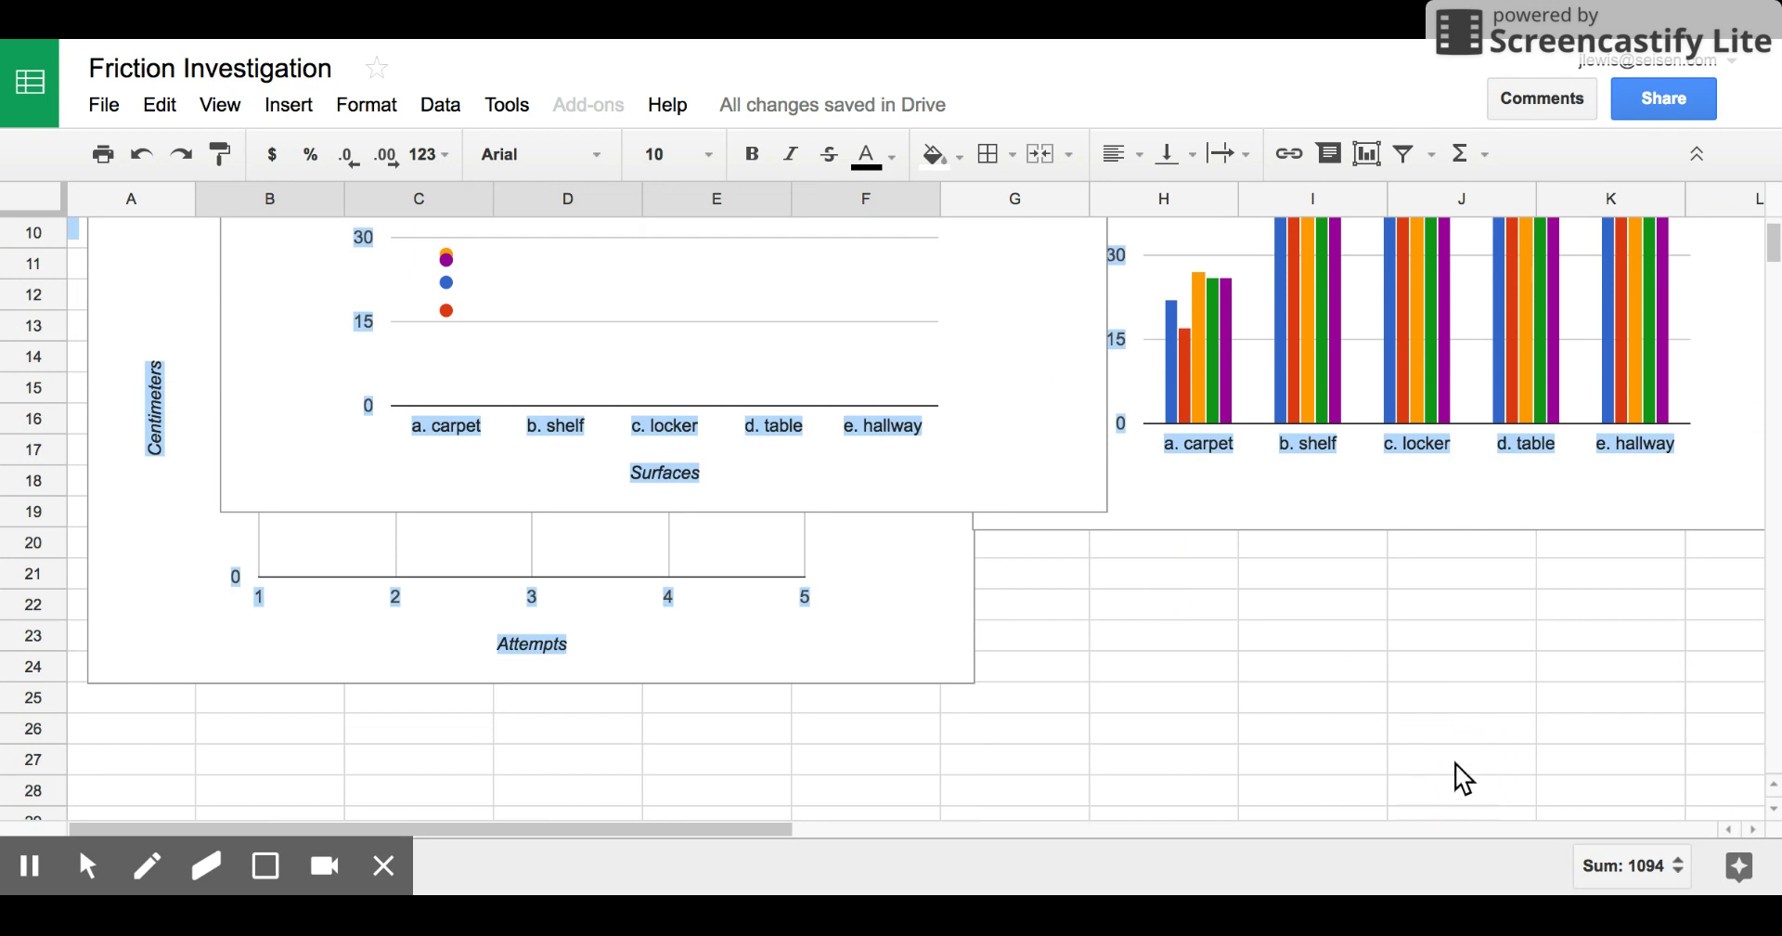
left_click(1340, 681)
left_click_drag(1060, 405, 1082, 655)
left_click(1082, 655)
scroll(1083, 656, "up", 3)
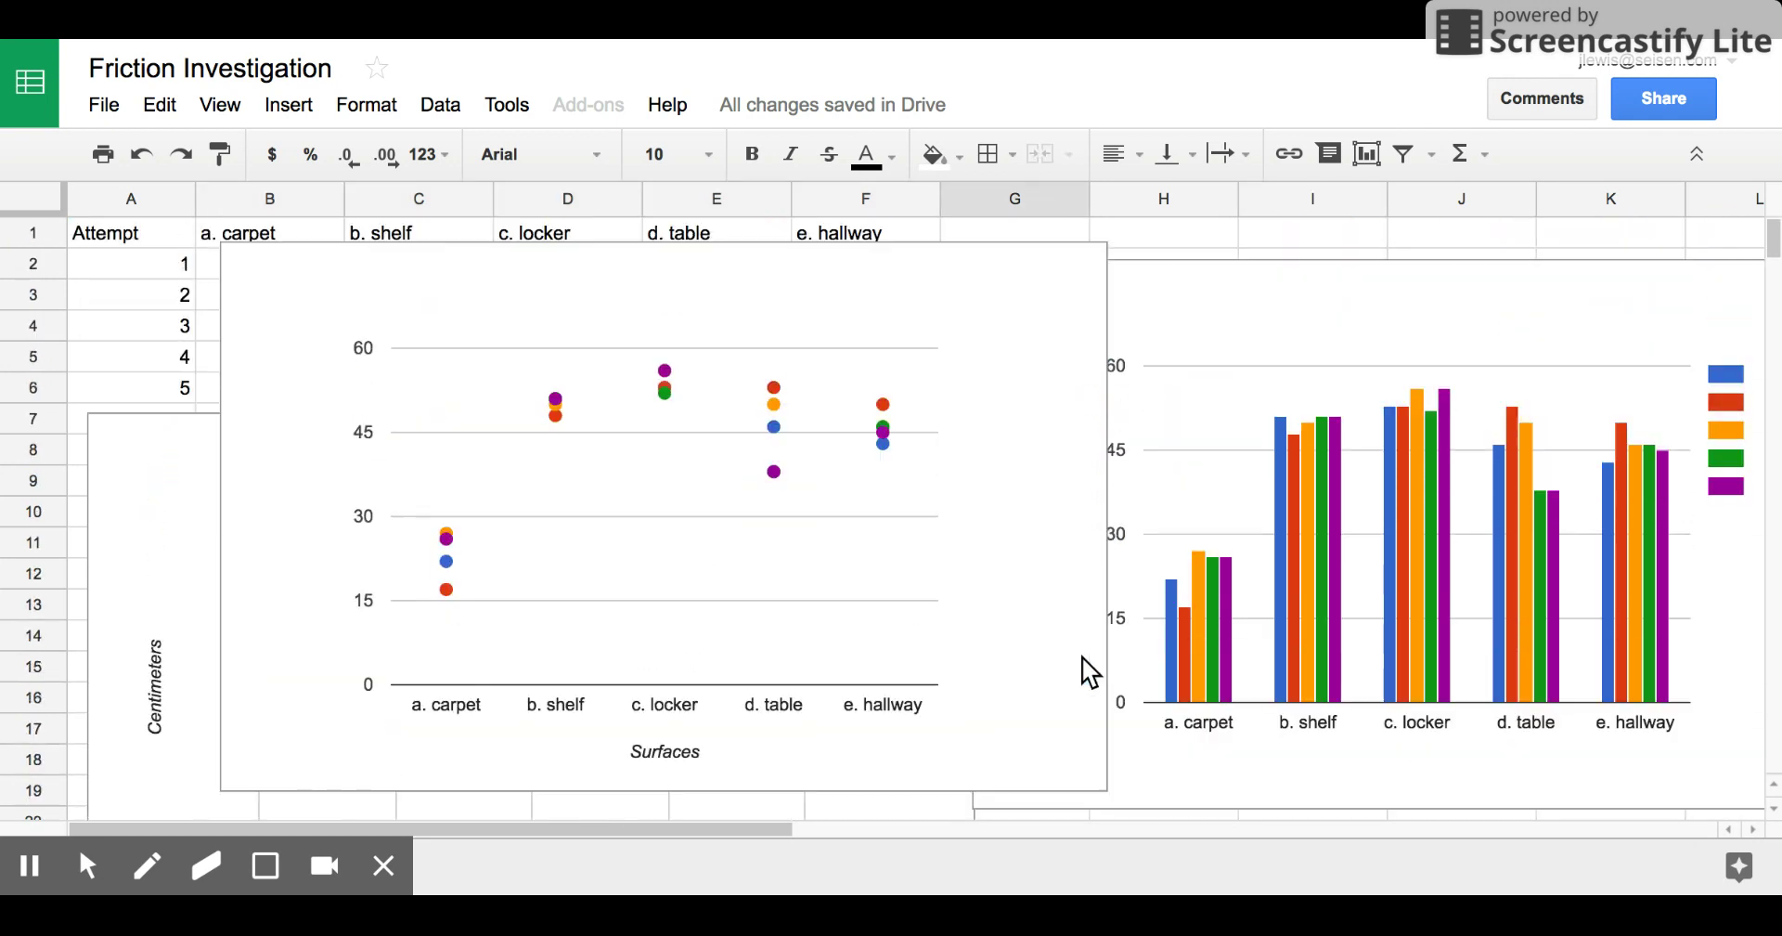
Move the scatter chart off the data table to just below the column chart, starting in column G at row 19.
left_click_drag(980, 256, 1046, 298)
left_click(487, 278)
left_click_drag(485, 279, 1279, 829)
Review the line, column and scatter charts against the data table, and select the measured values in B2:F6.
scroll(1054, 636, "down", 5)
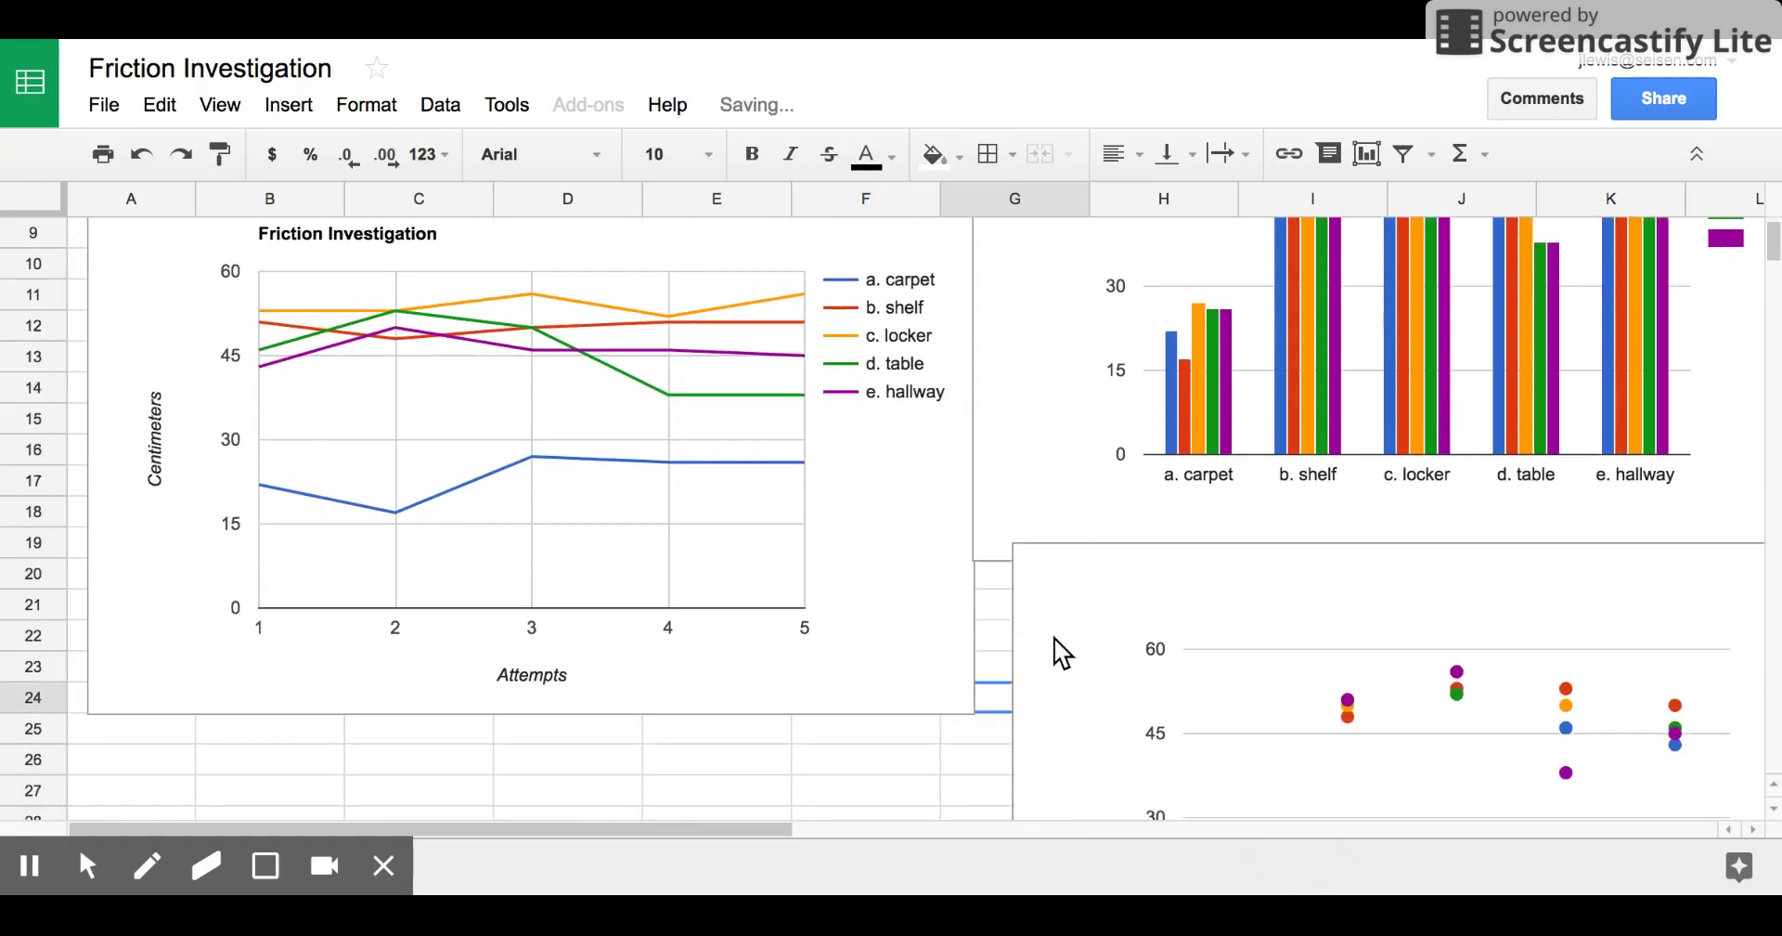
scroll(1055, 638, "down", 2)
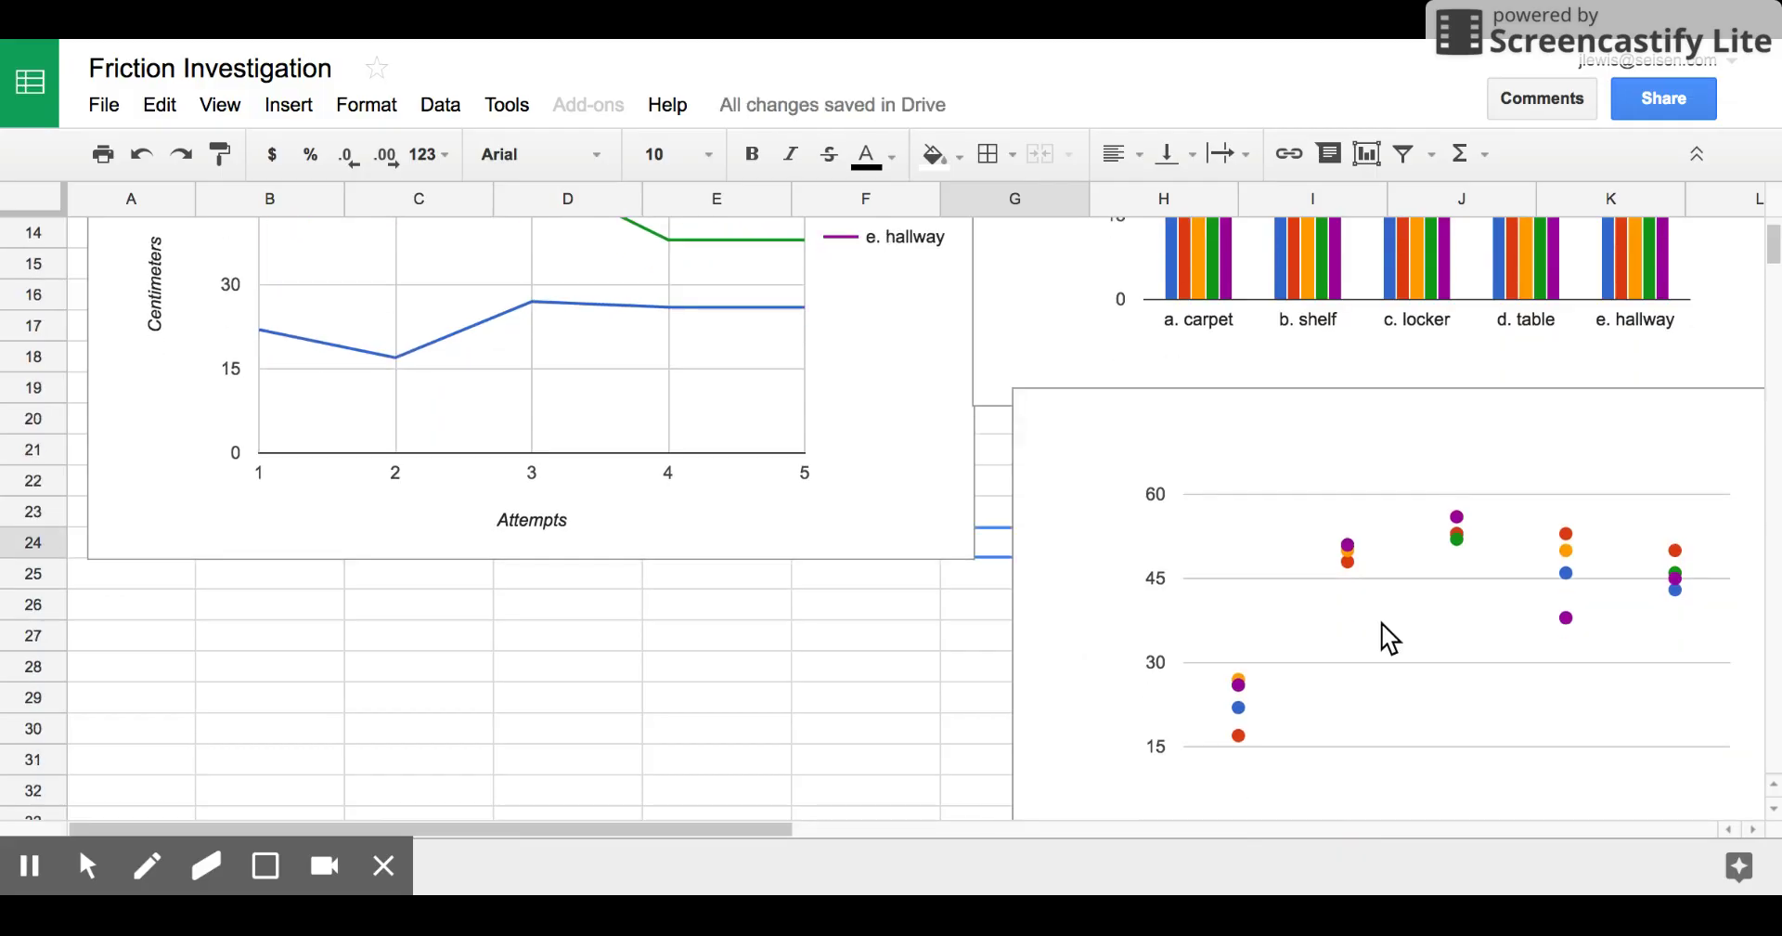
scroll(1401, 644, "right", 2)
scroll(1401, 644, "up", 5)
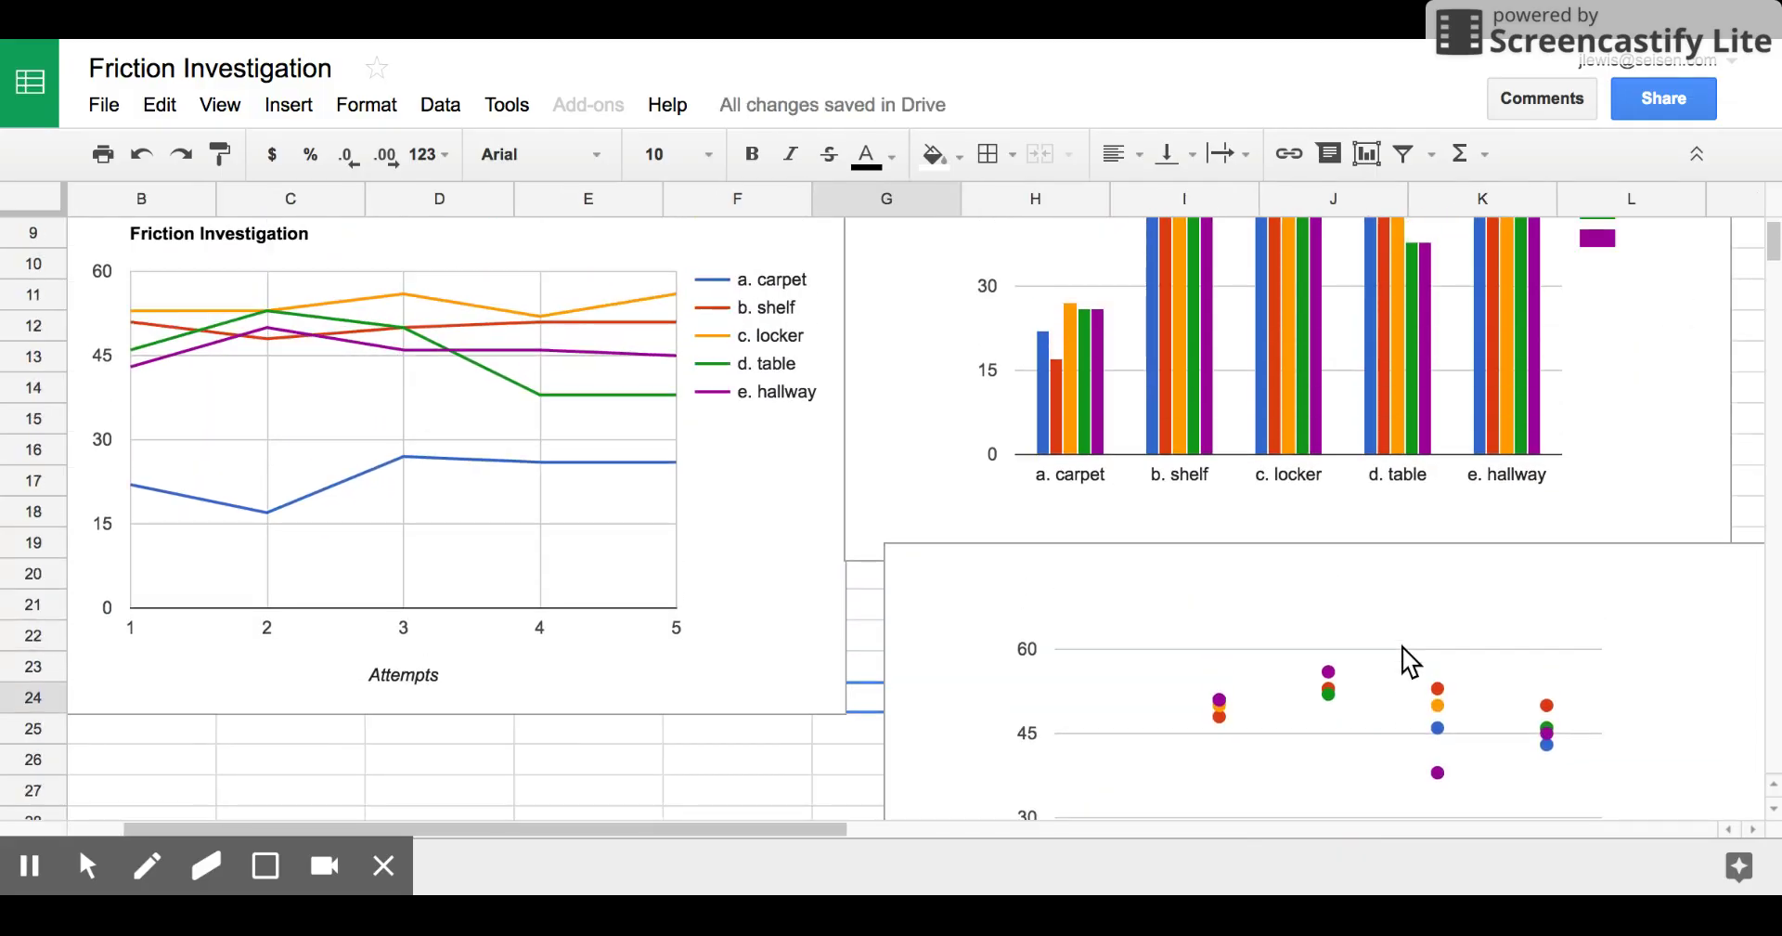
scroll(1402, 644, "up", 2)
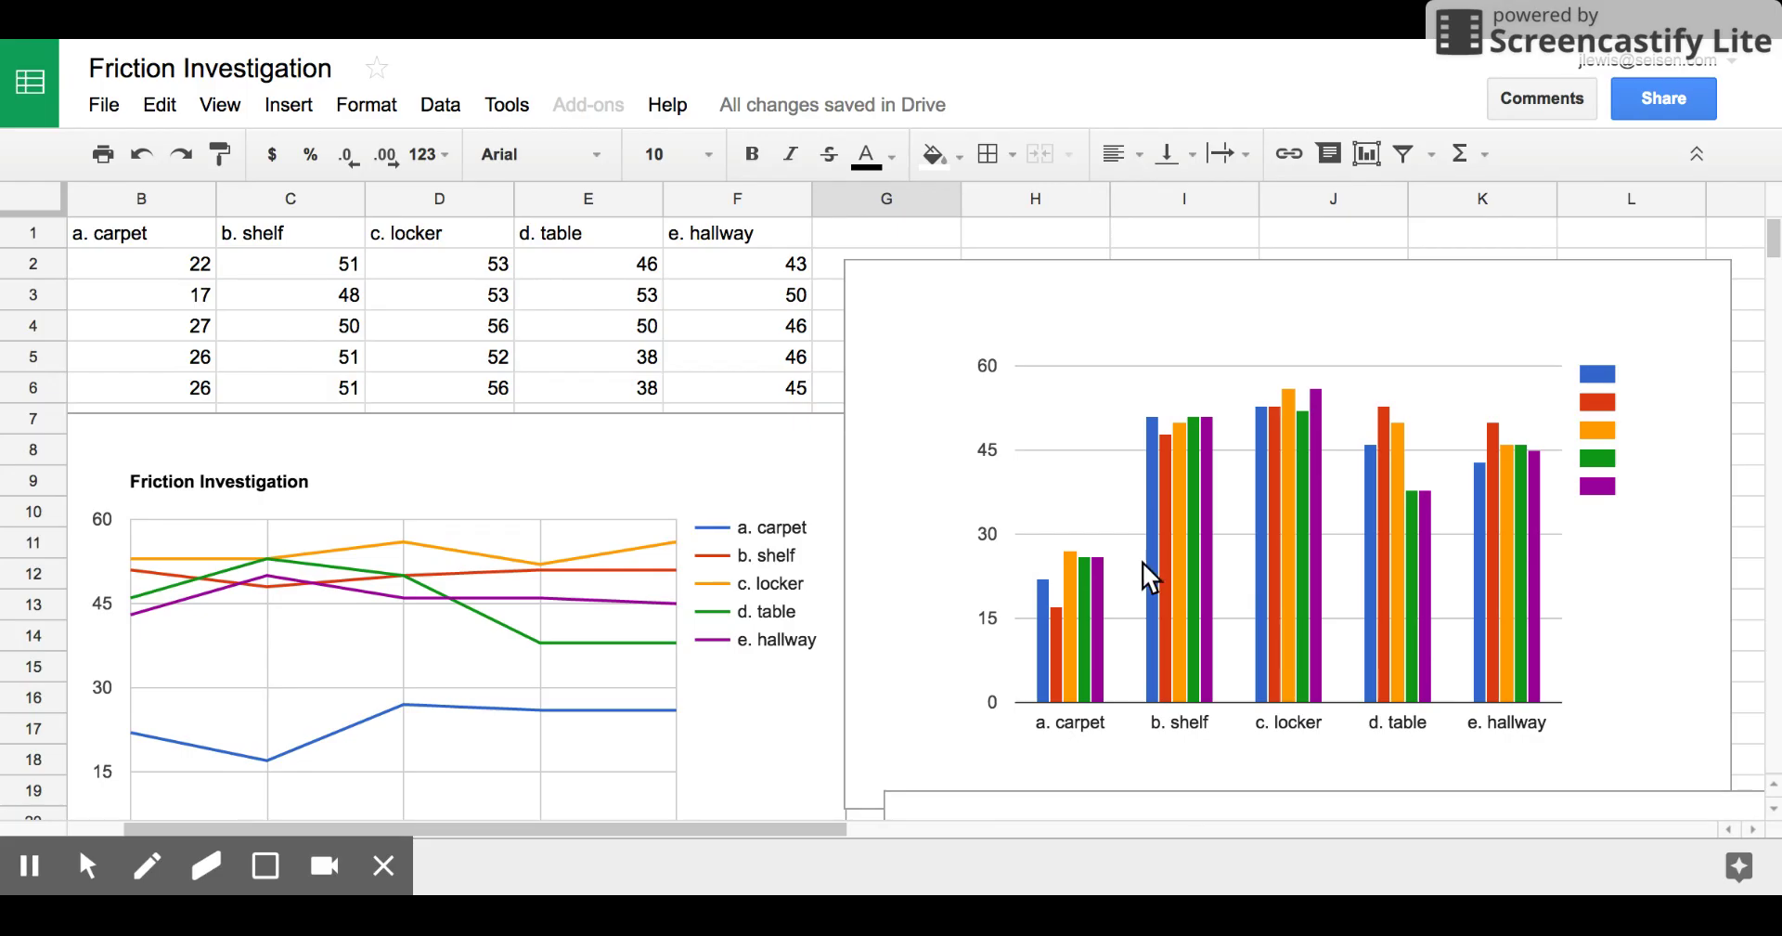
scroll(458, 650, "left", 2)
scroll(459, 650, "down", 2)
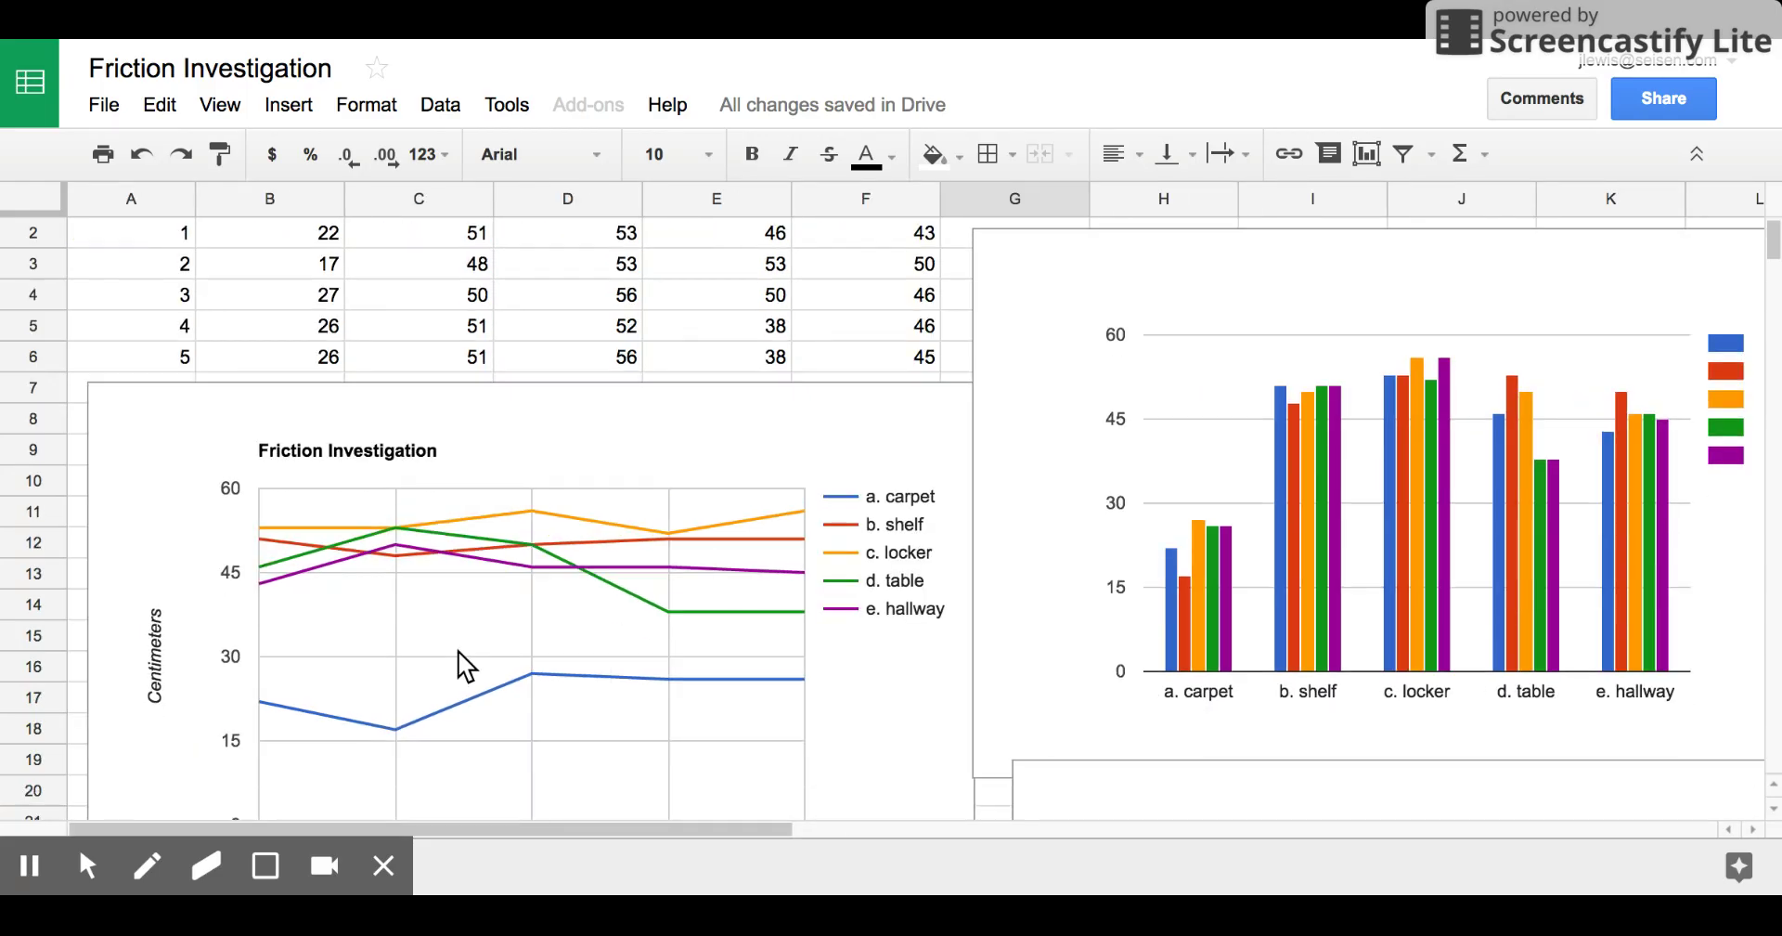
scroll(604, 691, "up", 2)
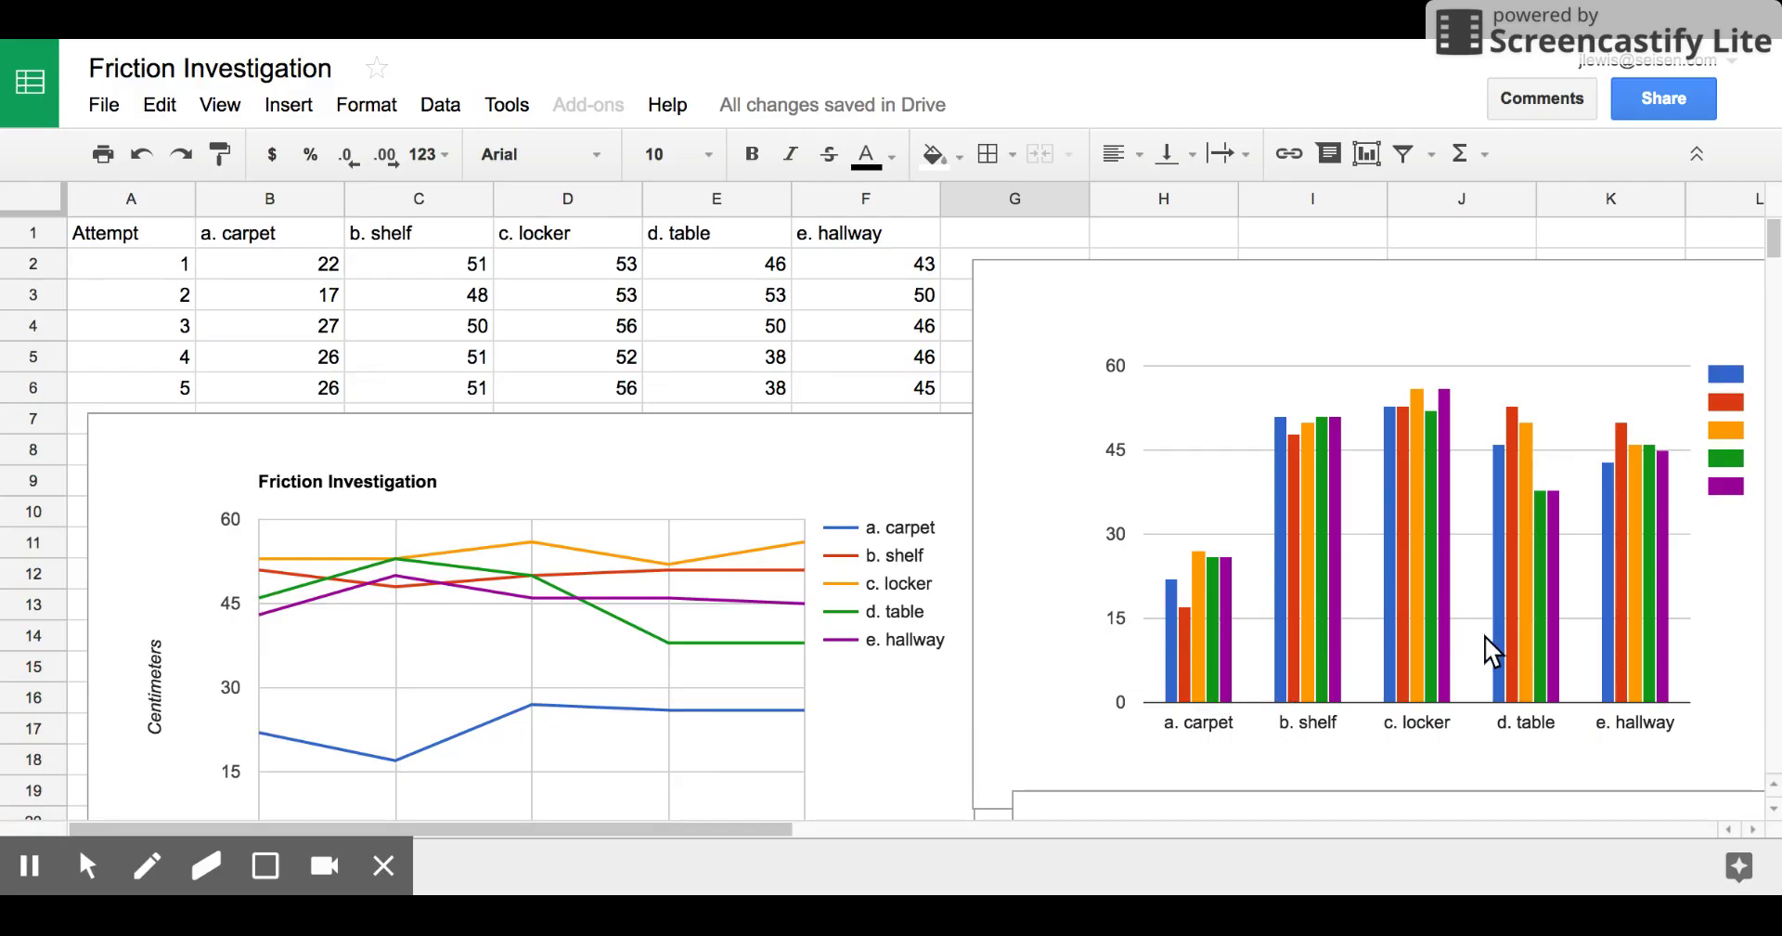
scroll(485, 614, "down", 5)
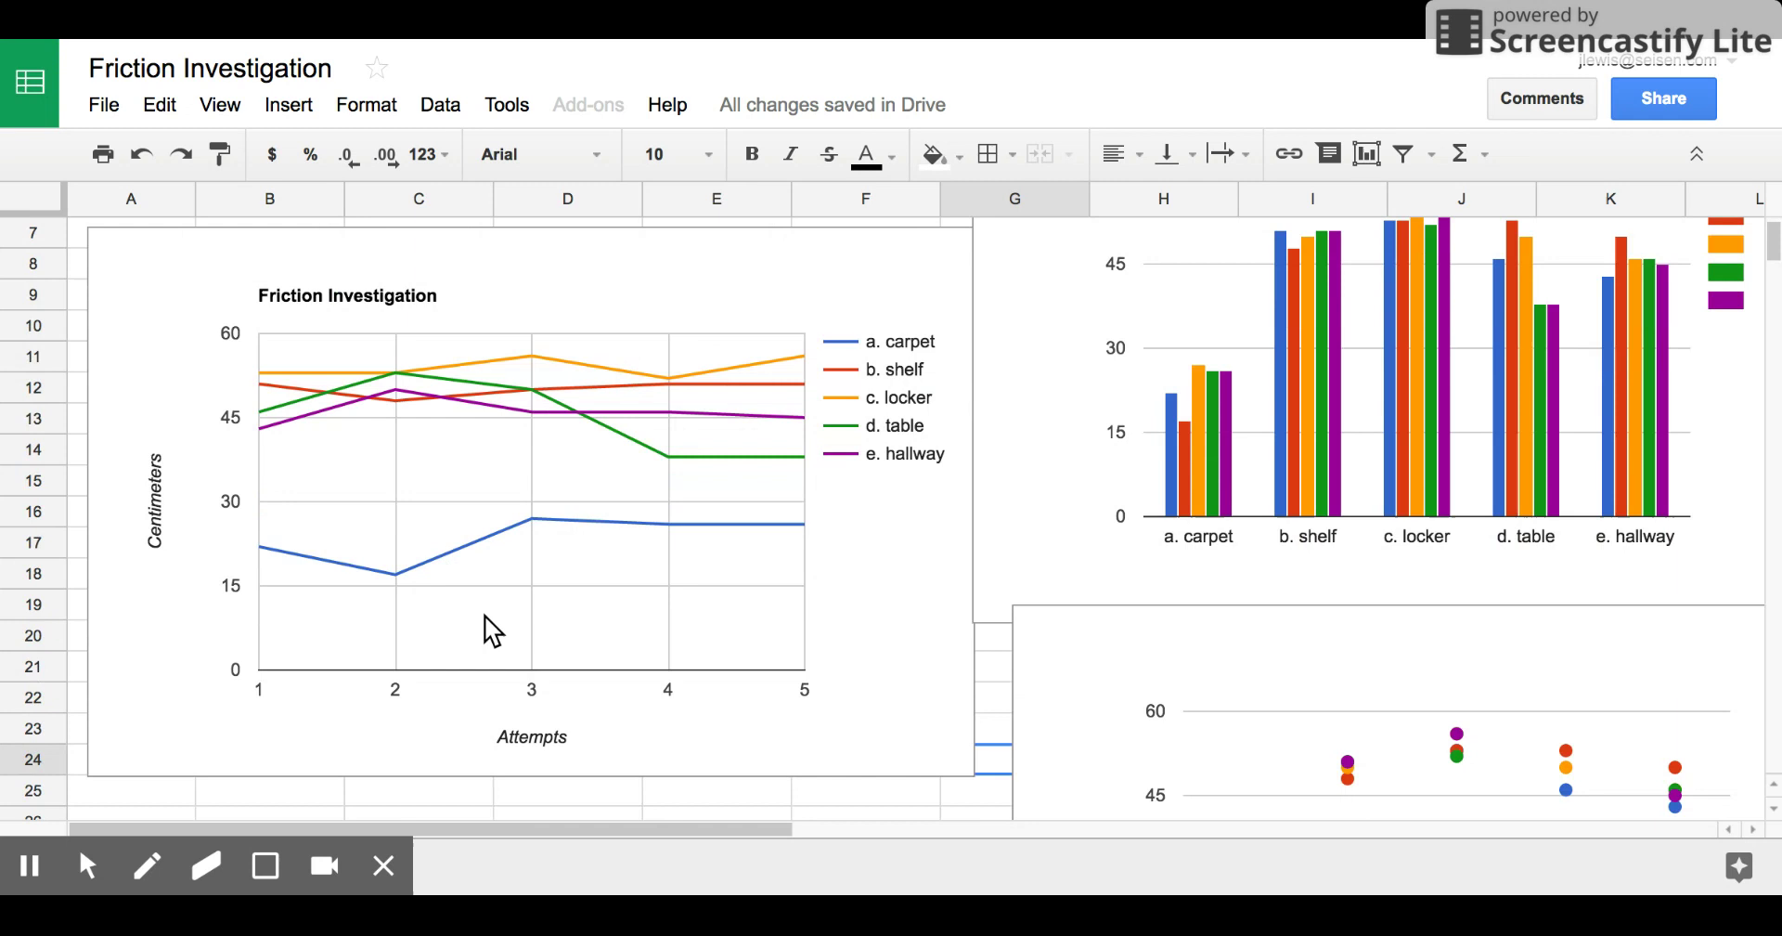
scroll(485, 615, "up", 5)
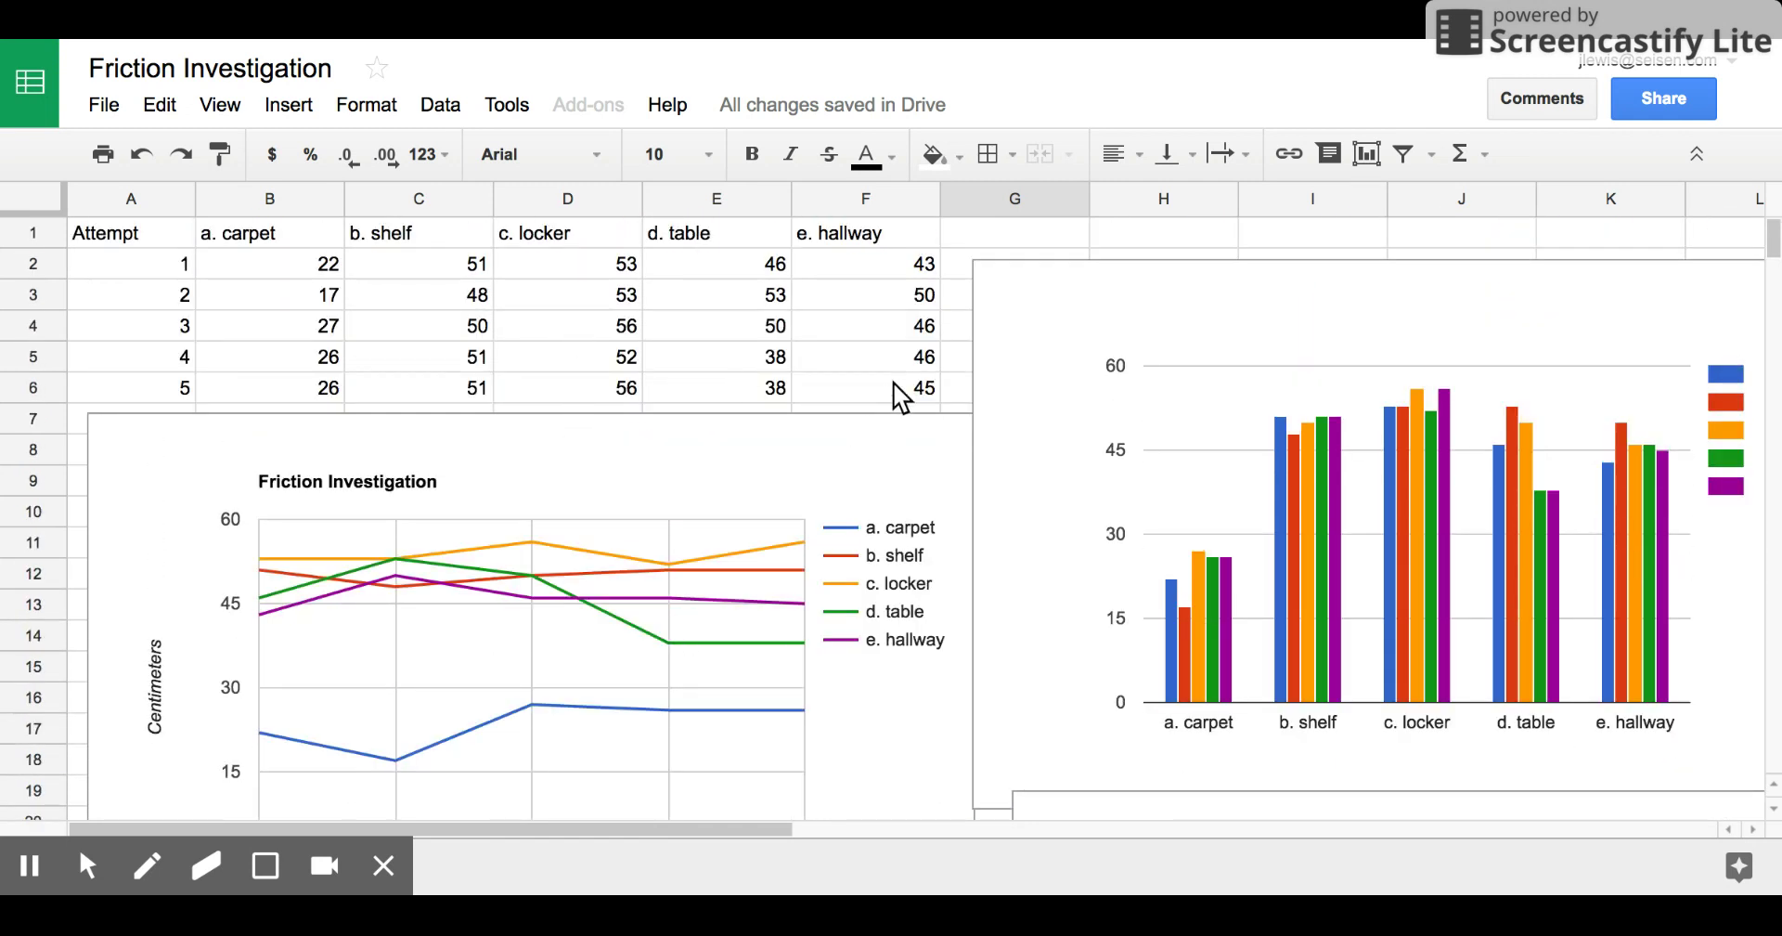
left_click_drag(898, 390, 239, 282)
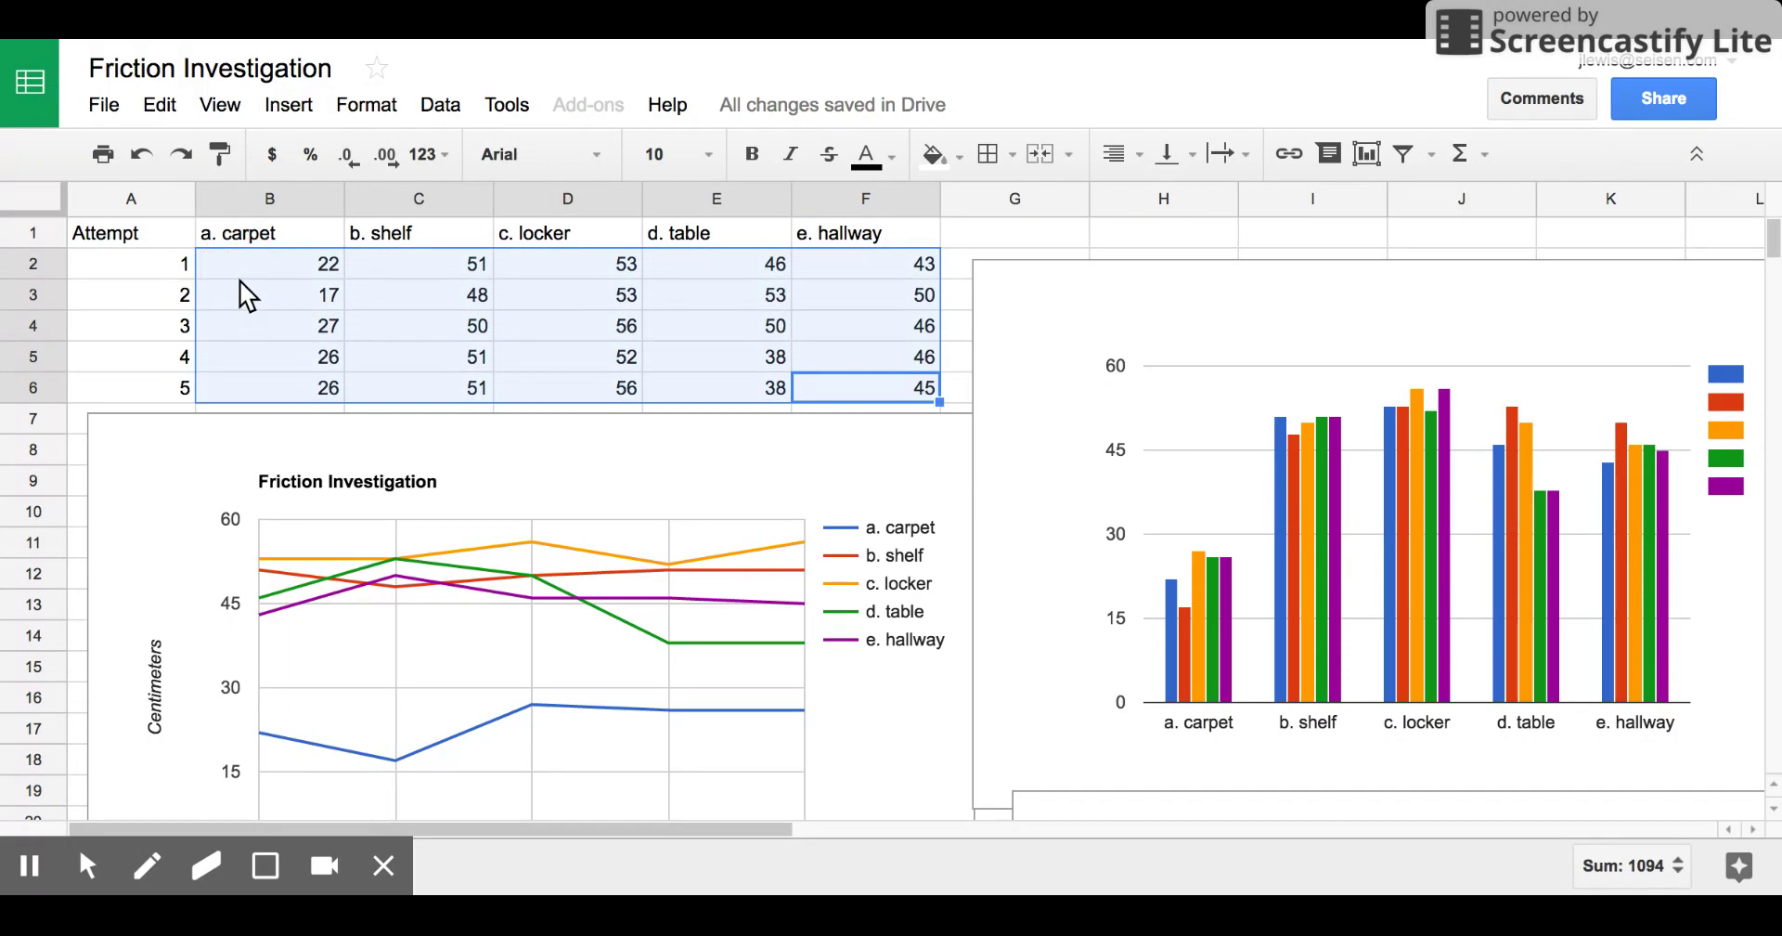